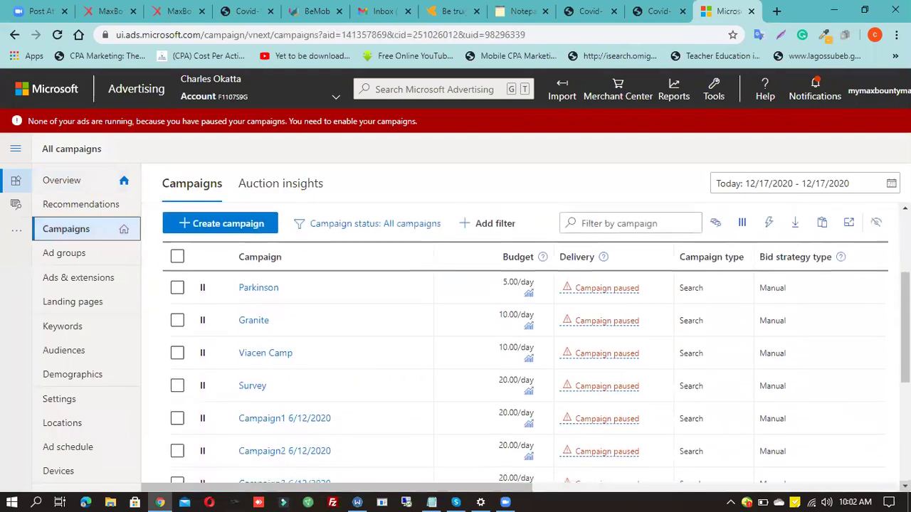
Create a new campaign with the goal Visits to my website and Search ads as the ad type
click(233, 222)
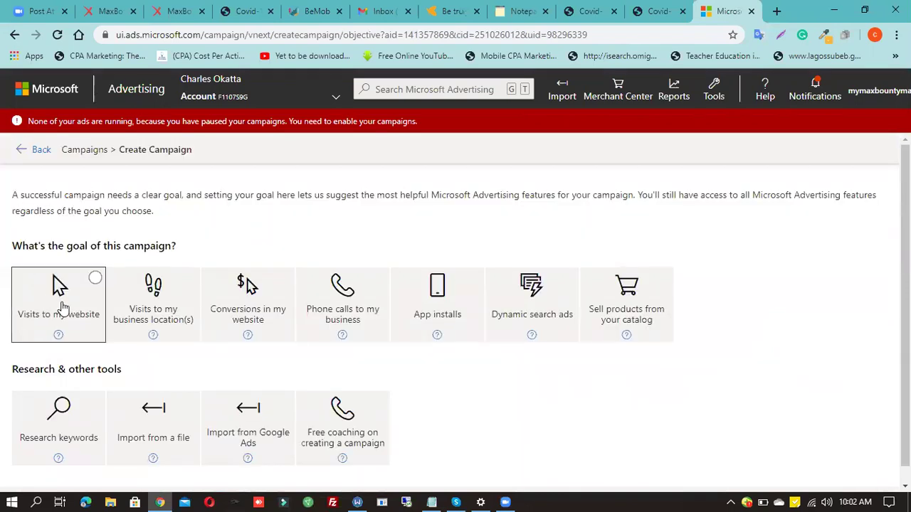
click(62, 307)
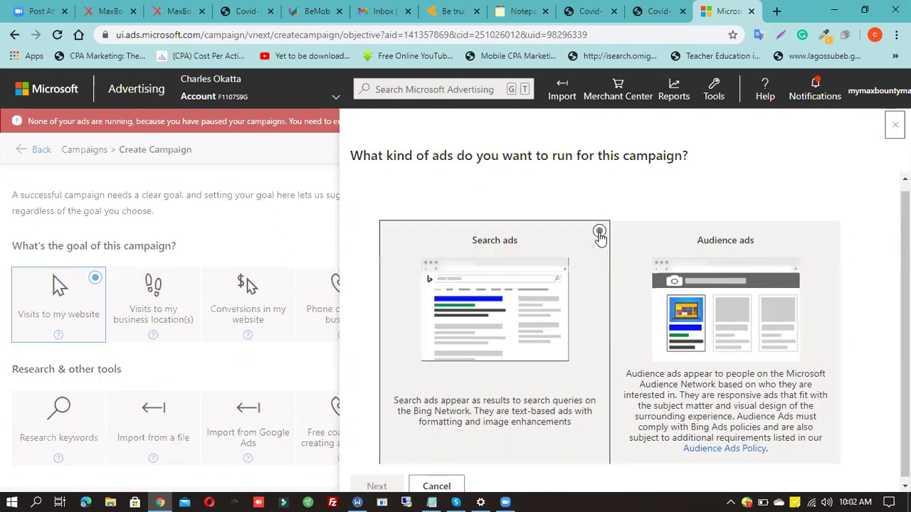
click(599, 233)
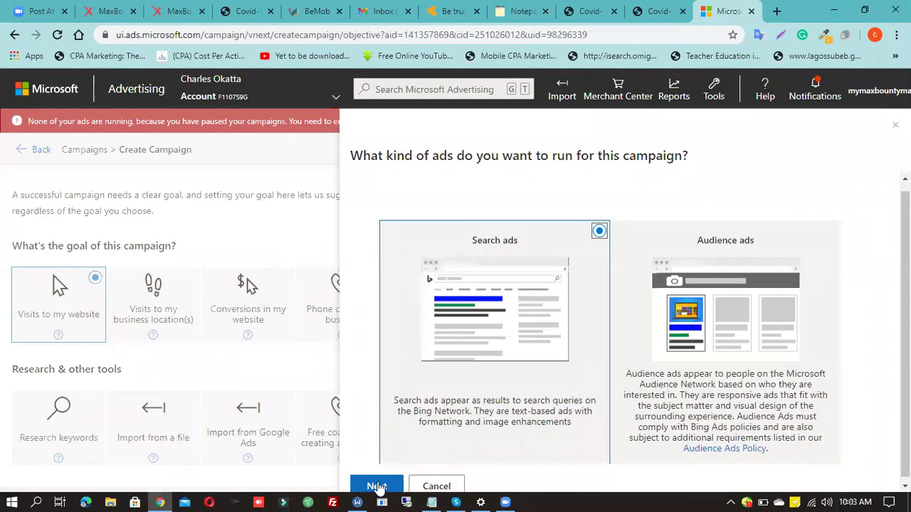
click(377, 486)
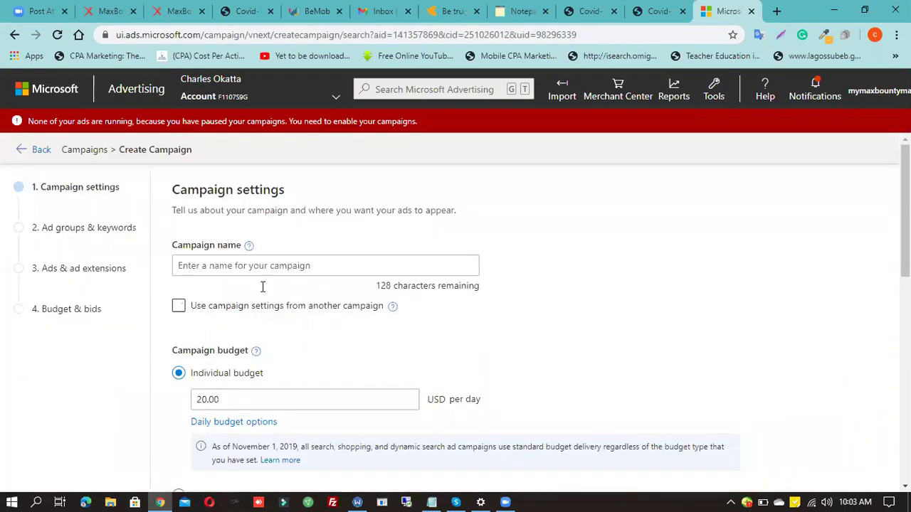
Name the campaign "Covid - Campaign 1 -" and set its individual budget to 10 USD per day
click(266, 264)
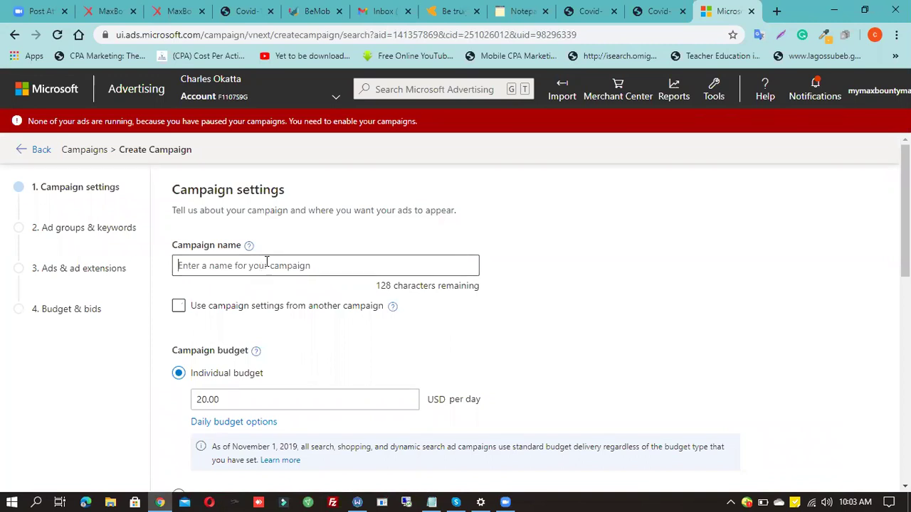
text(Covid)
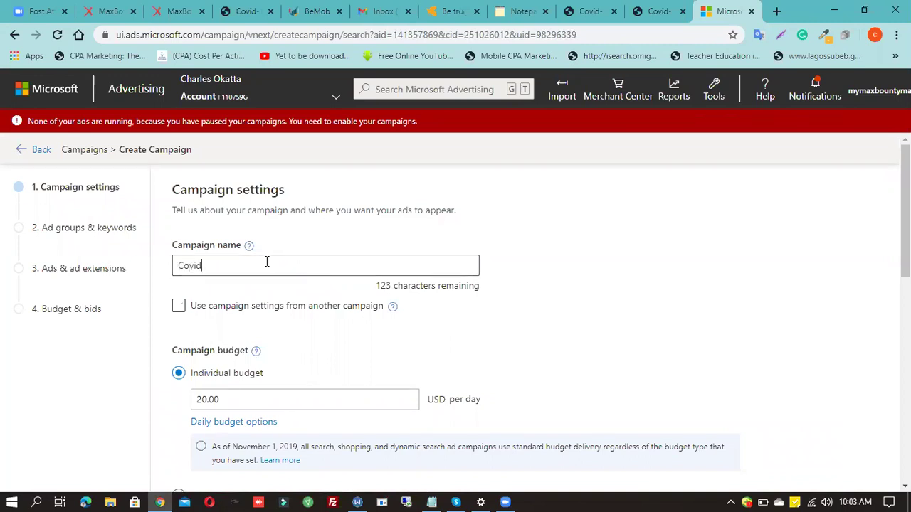
text( - Cam[aign)
key(BackSpace)
key(BackSpace)
key(BackSpace)
key(BackSpace)
key(BackSpace)
text(paig)
double_click(200, 399)
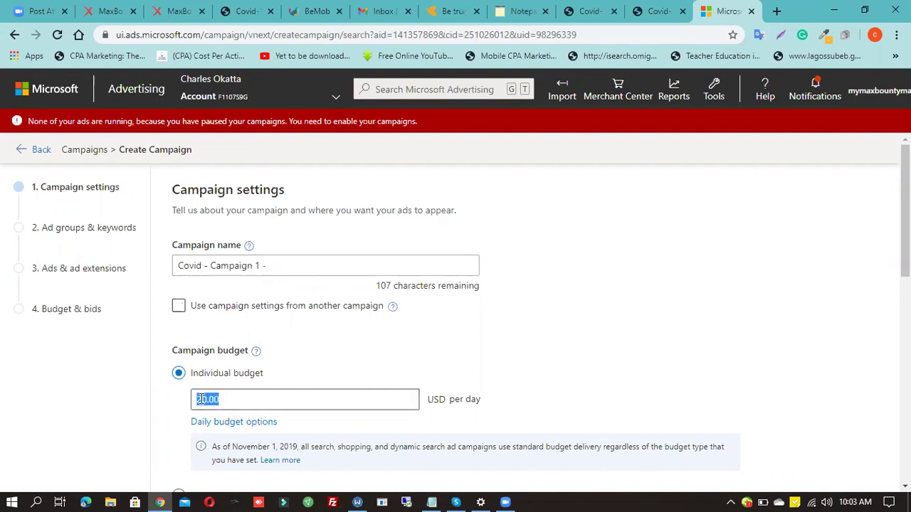
text(10)
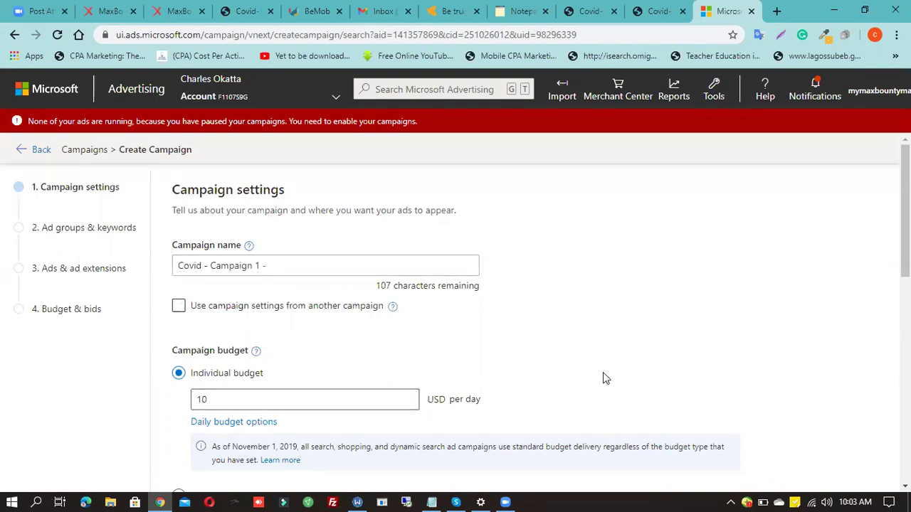
Restrict the campaign's location to specific locations and target United States (country/region)
scroll(455, 316, down, 3)
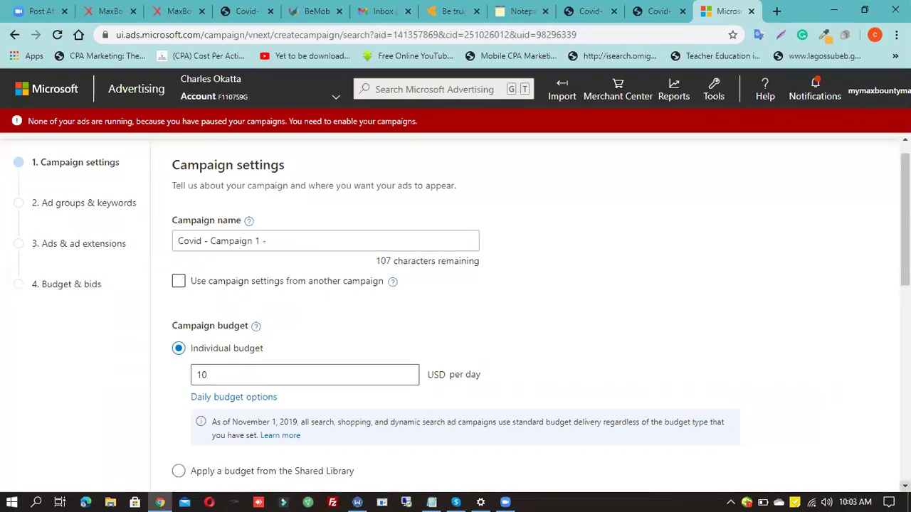
scroll(498, 404, down, 1)
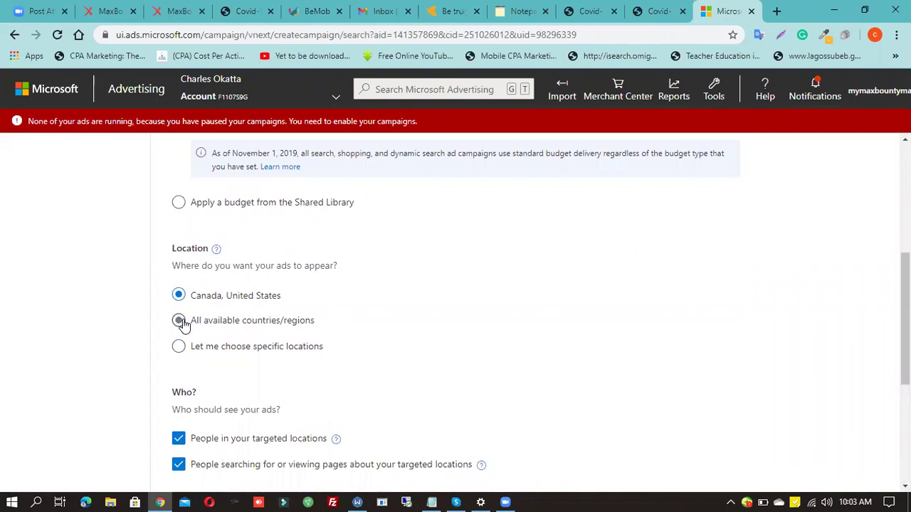
click(179, 348)
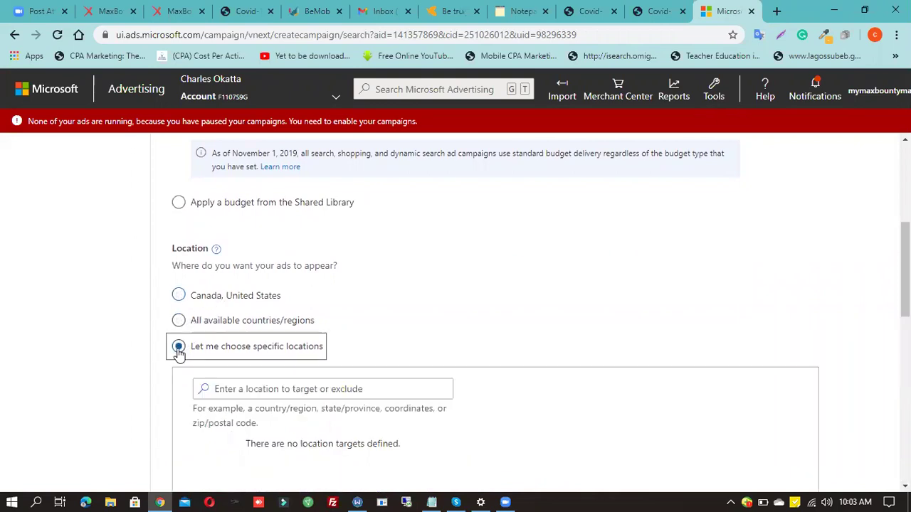
click(251, 387)
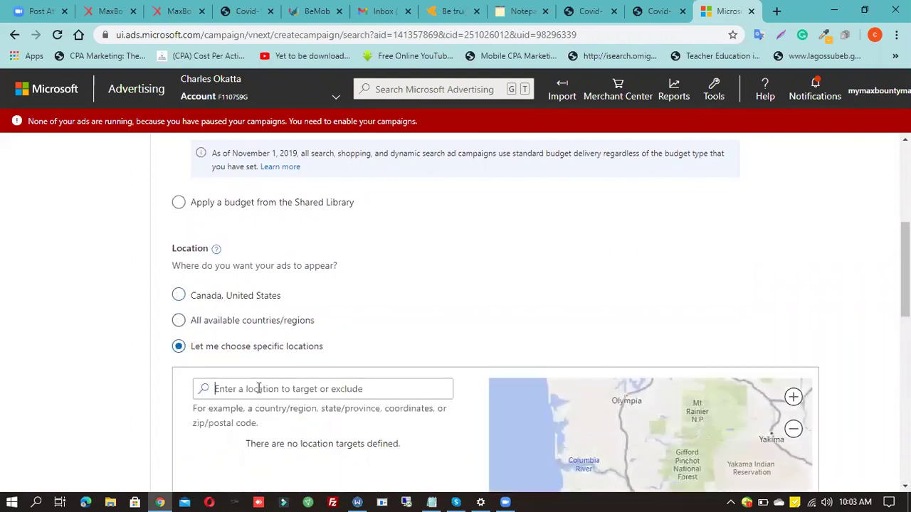
text(united states)
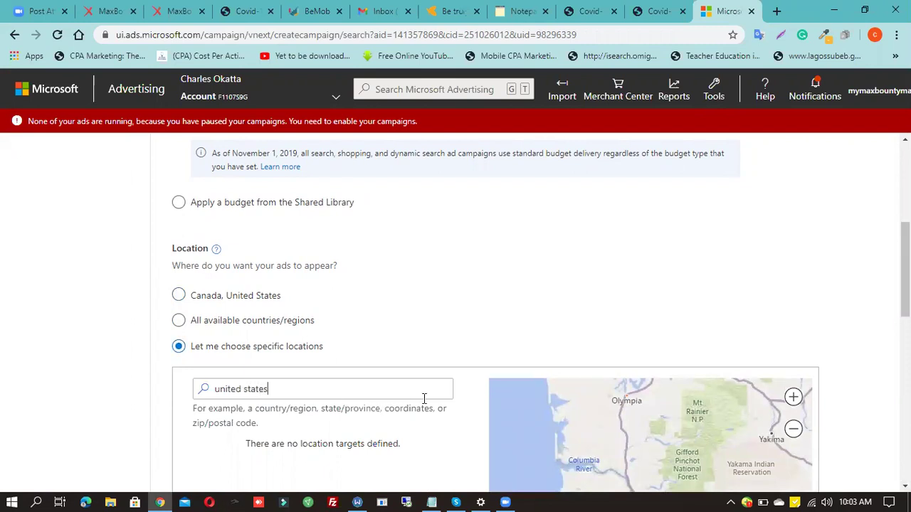
key(Return)
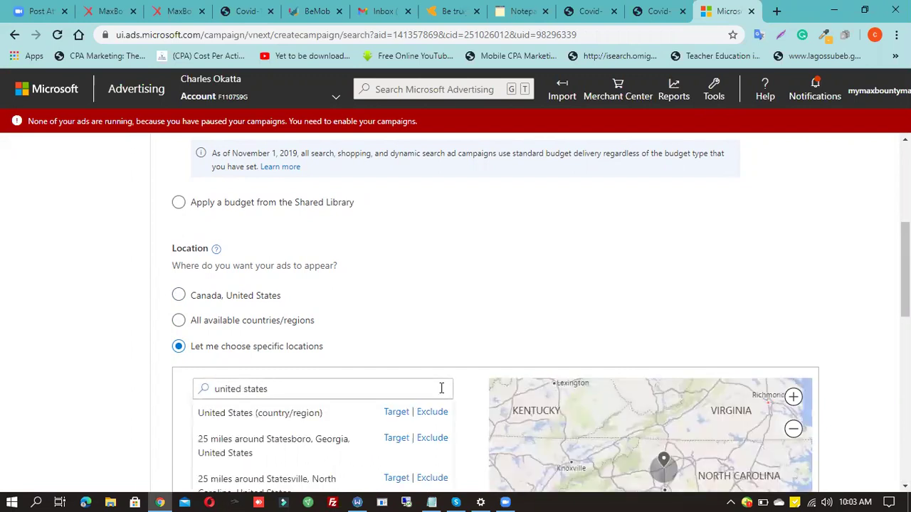
click(394, 414)
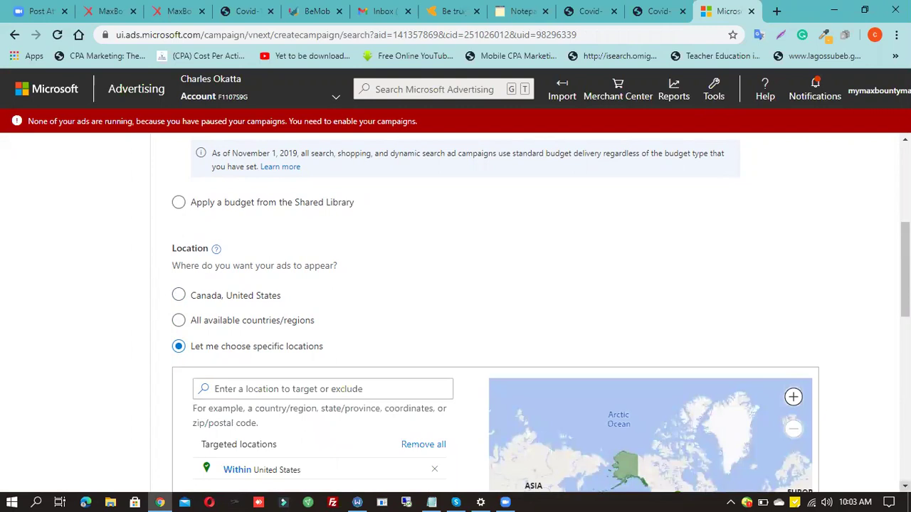
Exclude people searching for or viewing pages about the targeted locations, and save the campaign settings to continue to ad groups
scroll(498, 313, down, 3)
scroll(498, 313, down, 5)
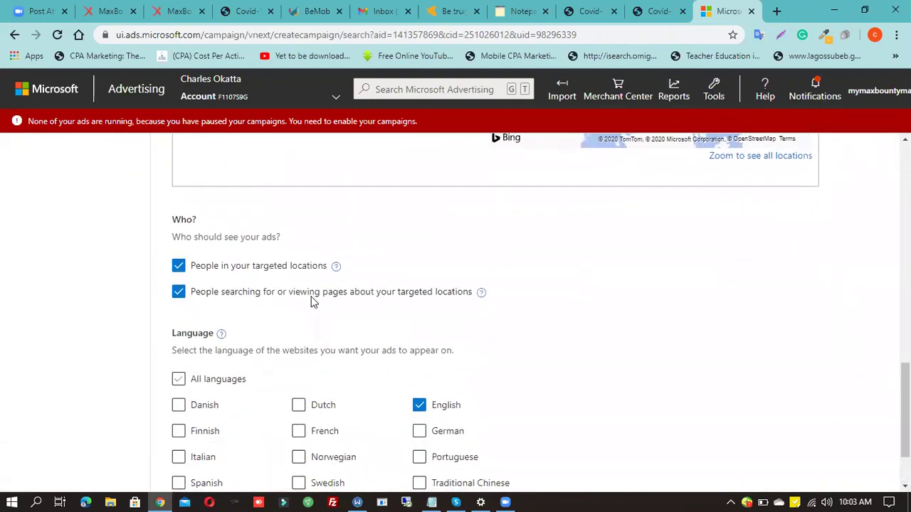
click(191, 299)
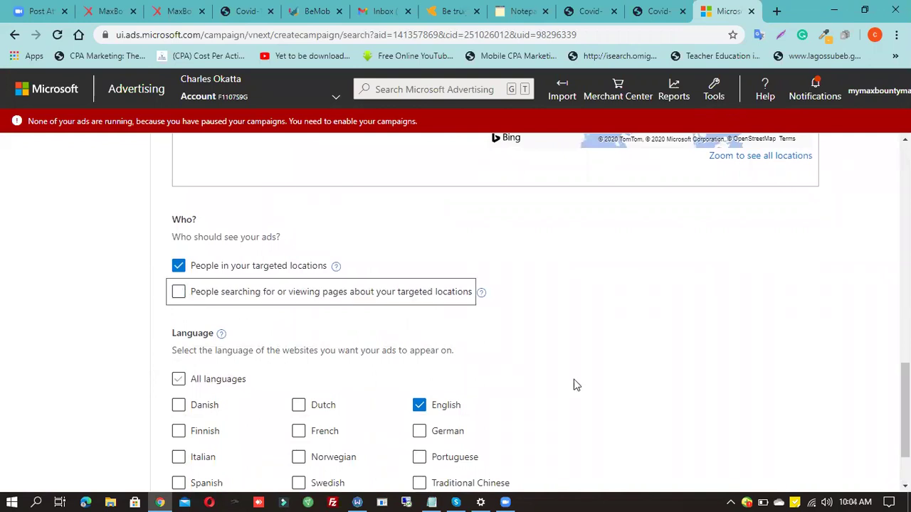
click(904, 486)
click(905, 485)
click(904, 486)
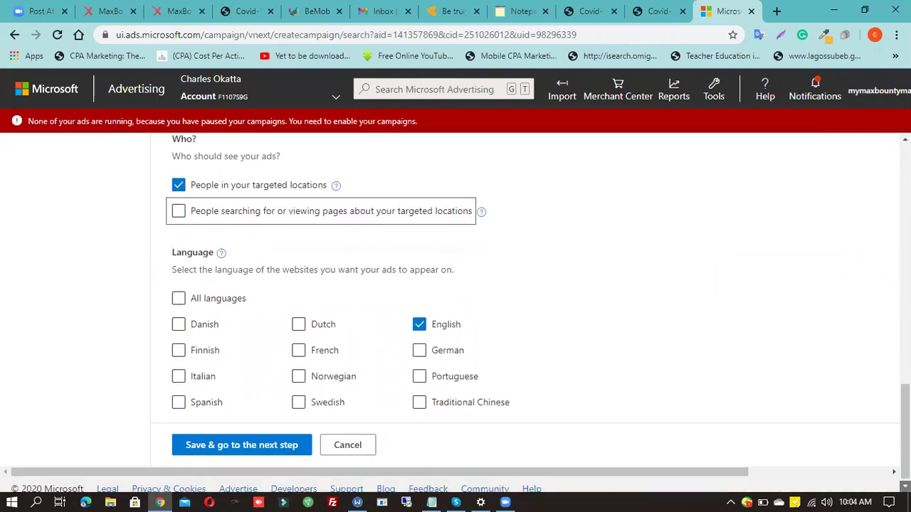
click(904, 486)
click(265, 436)
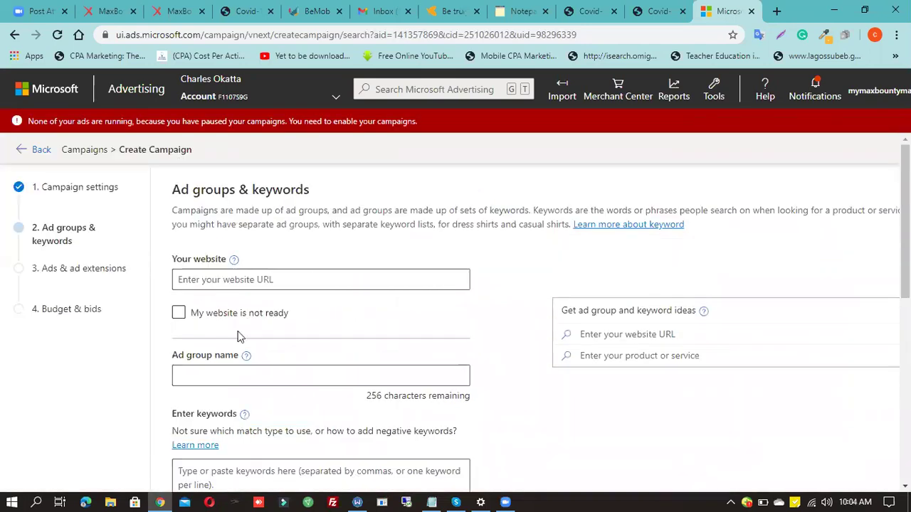
Name the ad group "Ad Group 1 - Bing"
click(244, 376)
text(Ad Group )
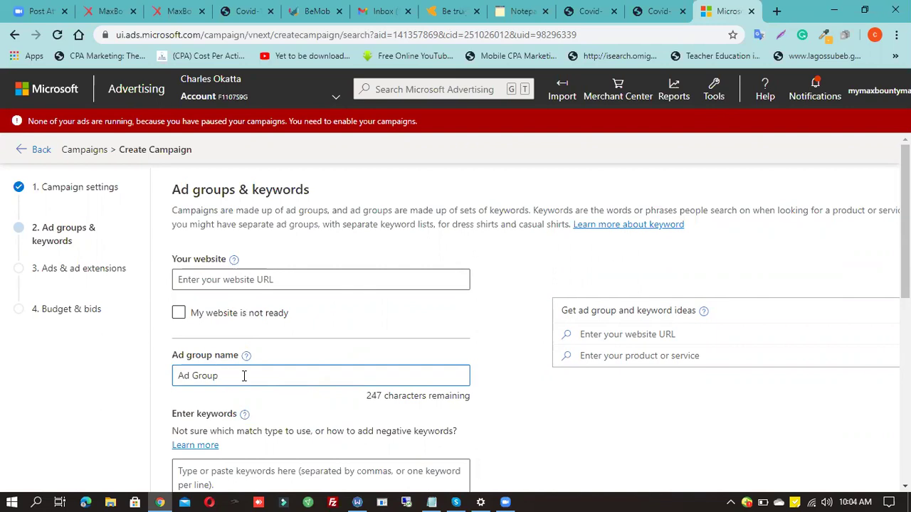
text(1 - Bing)
Search the ad group and keyword ideas for the product or service "covid clinical trial"
scroll(456, 313, down, 2)
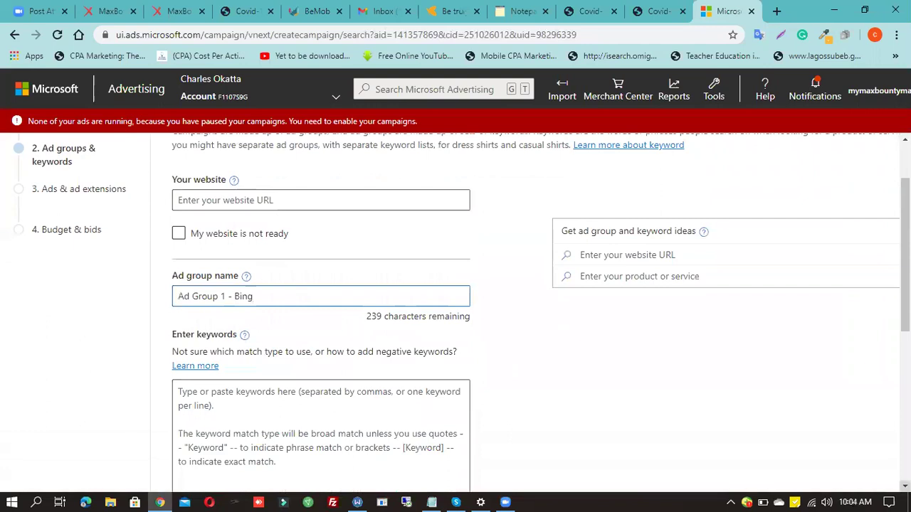
scroll(455, 313, down, 1)
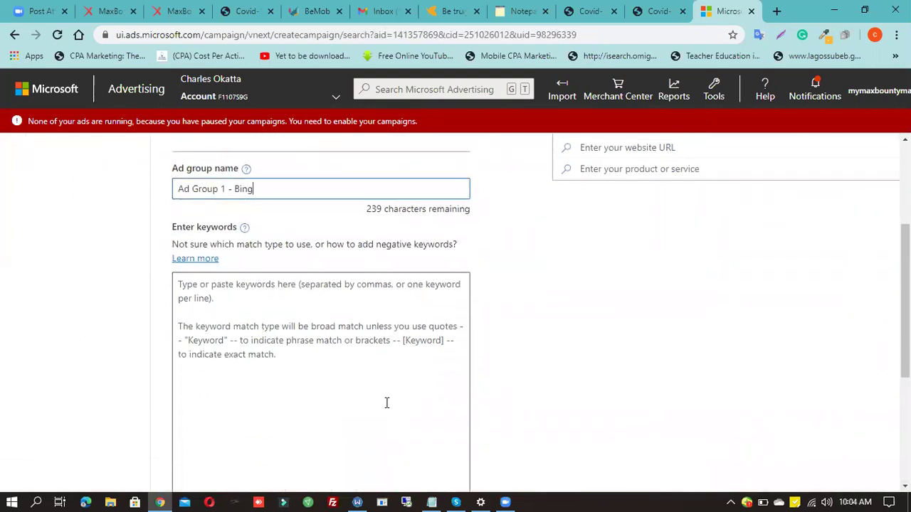
click(276, 319)
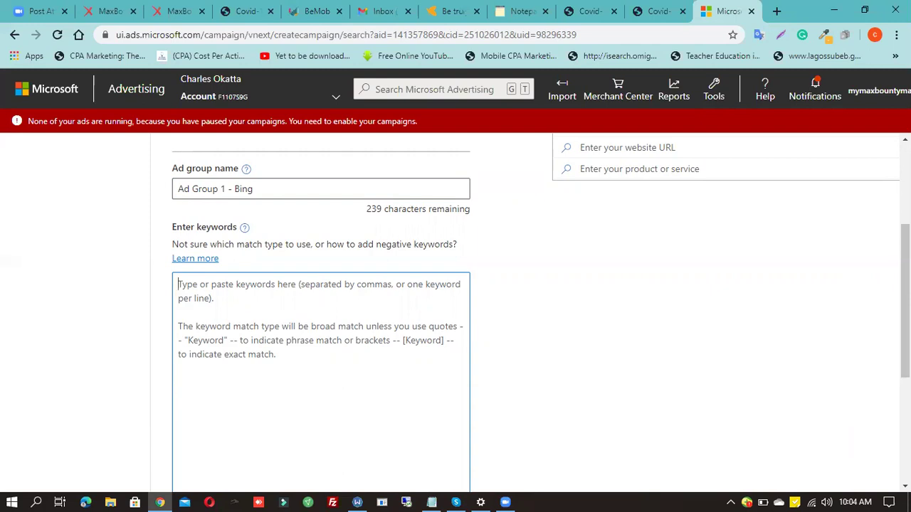
scroll(456, 313, up, 3)
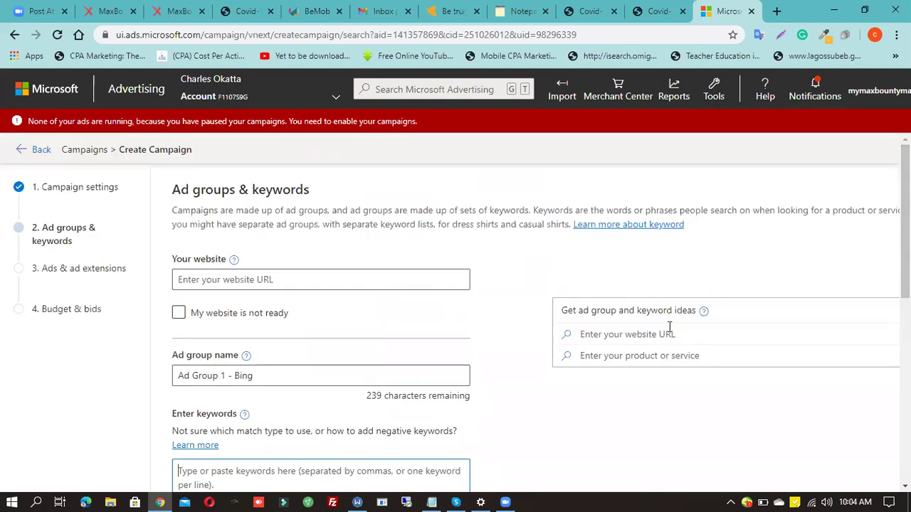
click(619, 355)
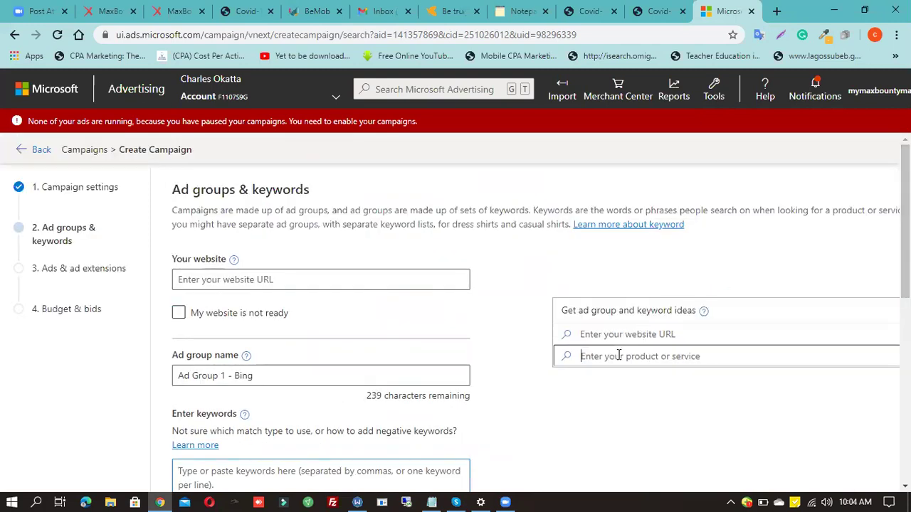
text(covid)
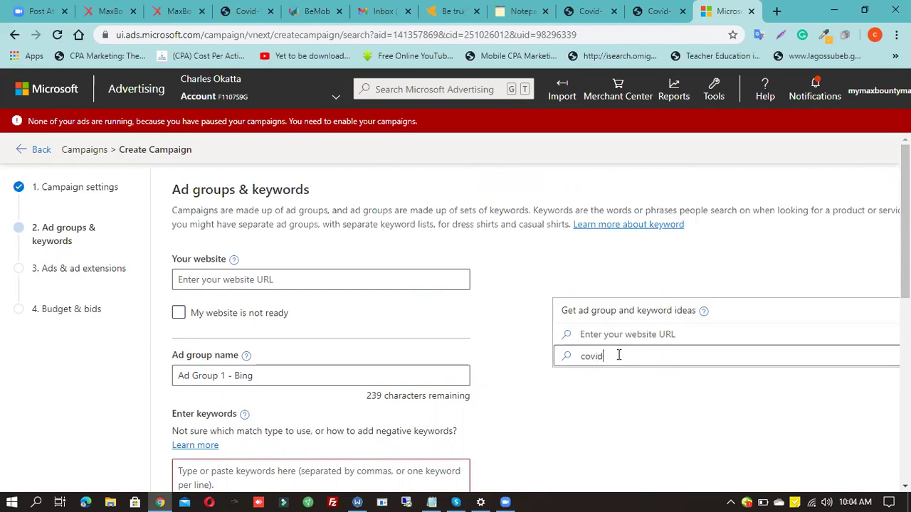
text( clinical trial)
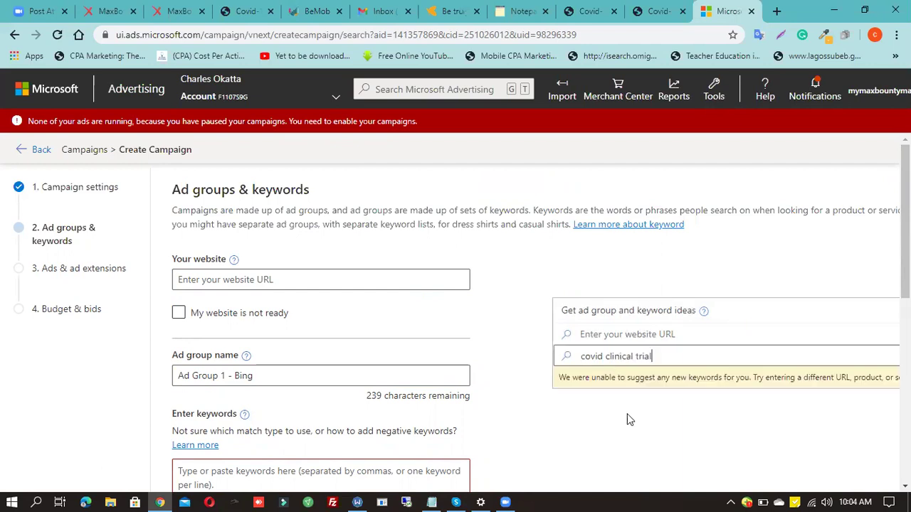
Shorten the keyword idea search to "clinical trial" and review the suggested ad groups
double_click(597, 357)
key(BackSpace)
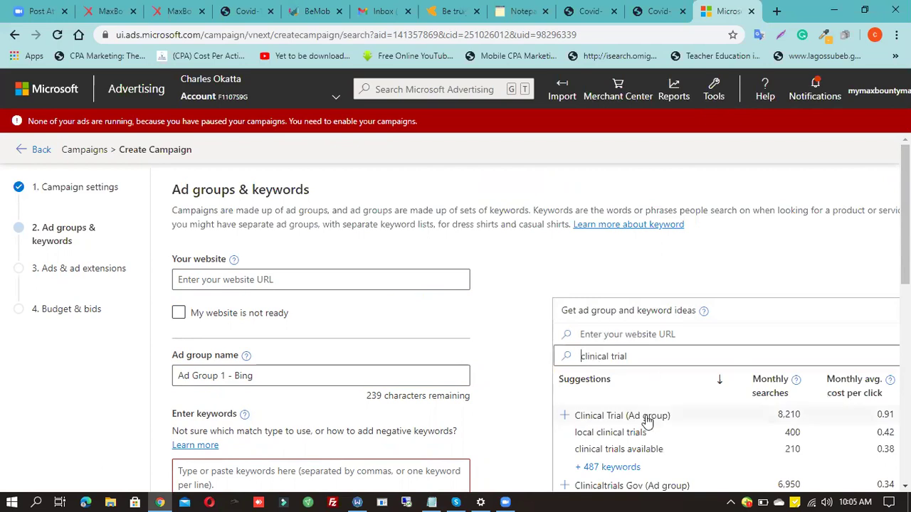
scroll(647, 421, down, 1)
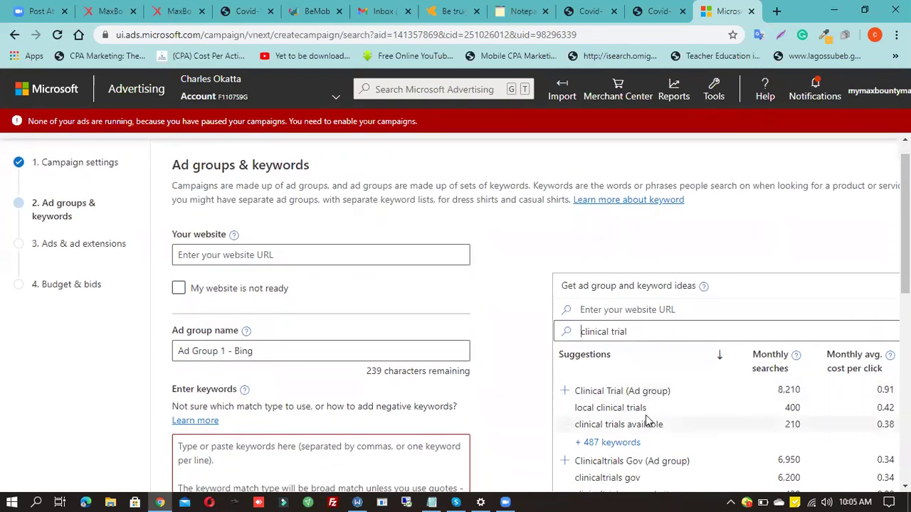
scroll(648, 421, down, 2)
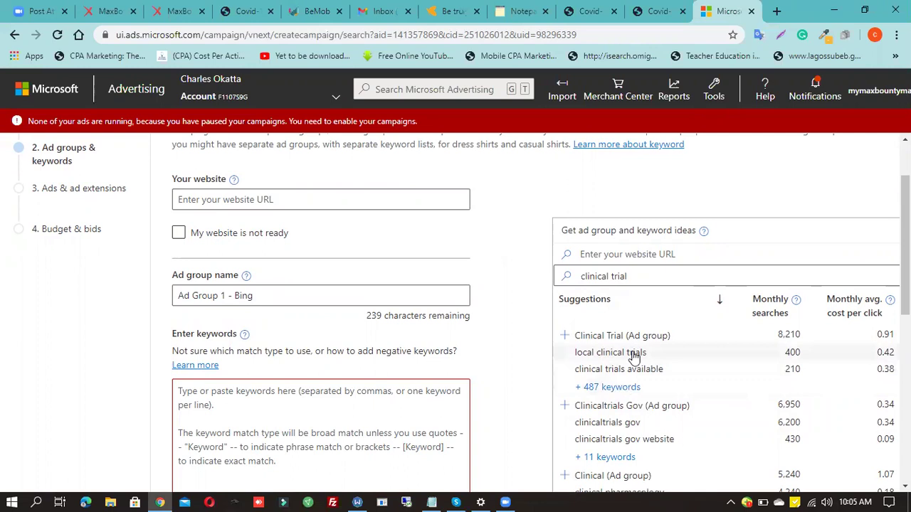
scroll(613, 393, down, 1)
scroll(614, 342, down, 1)
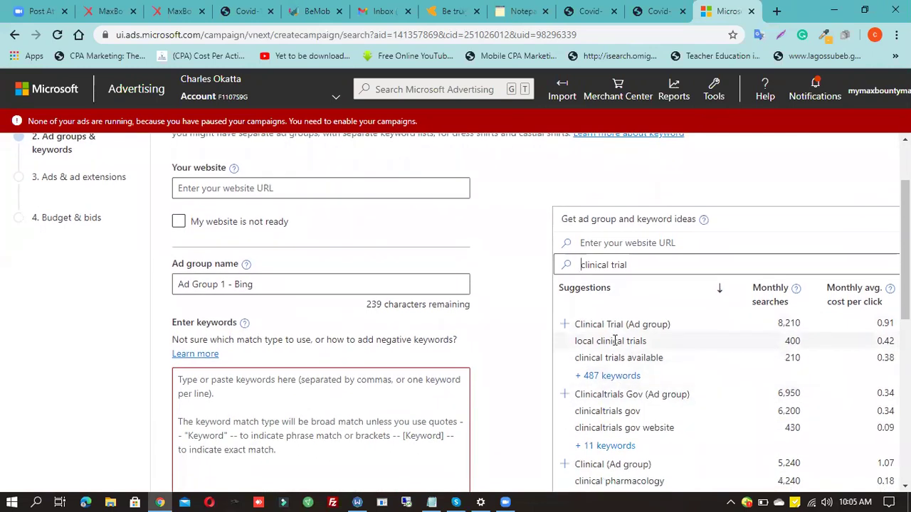
Check the COVID-19 study landing page for its wording, and return to the campaign's keyword ideas
click(658, 12)
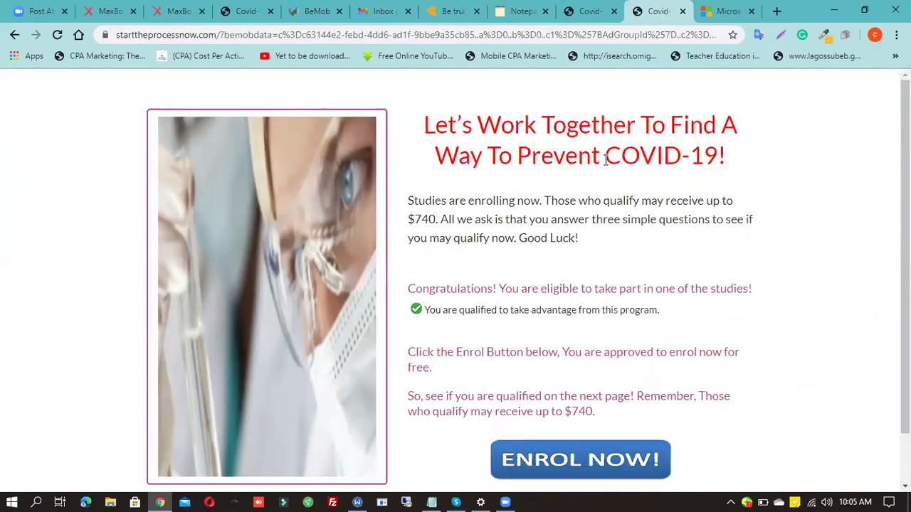
click(717, 17)
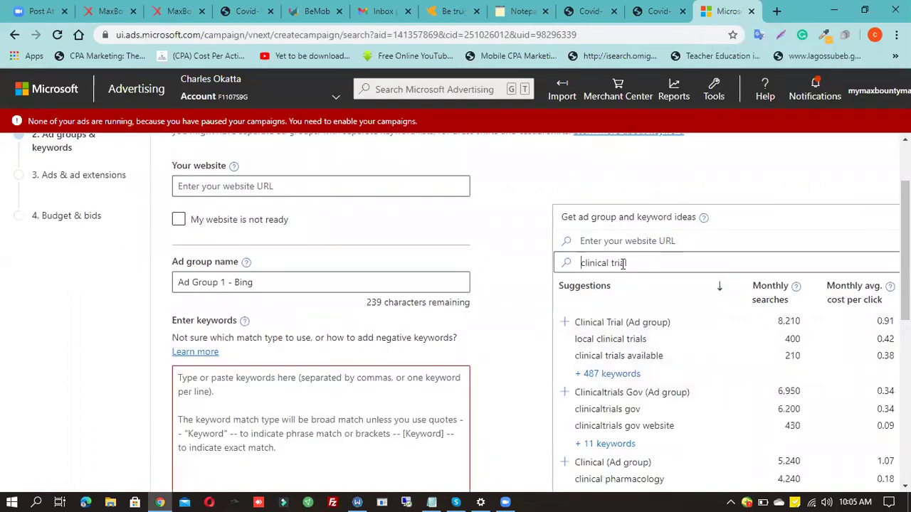
Add all suggested keywords from the Clinical Trial ad group idea to Ad Group 1 - Bing
click(606, 374)
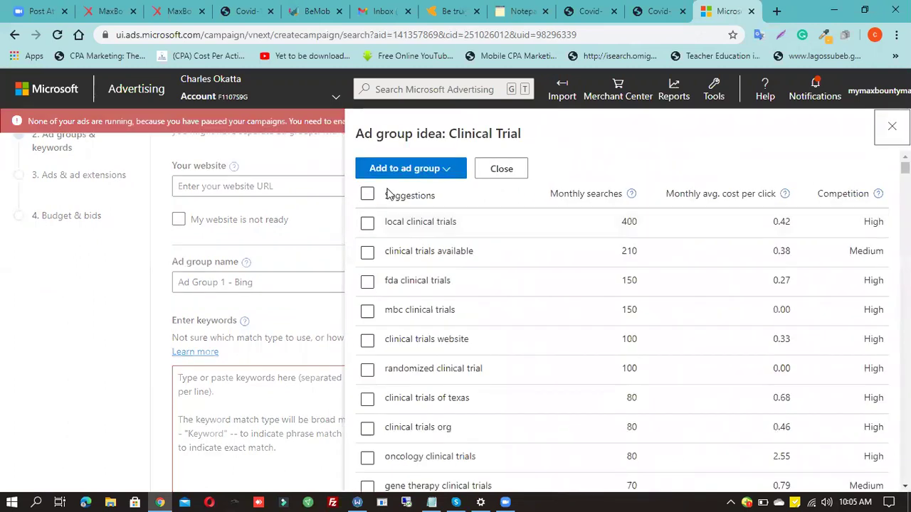
click(368, 195)
click(443, 170)
mouse_move(441, 242)
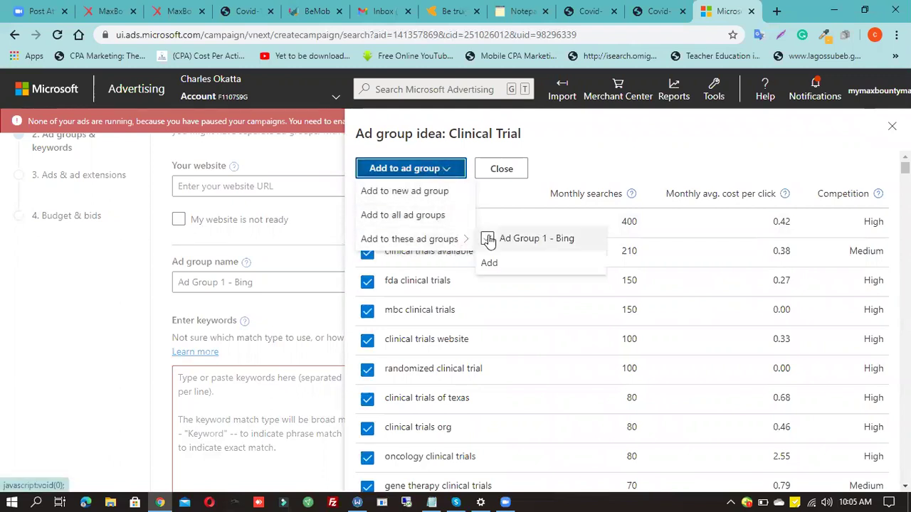
click(488, 239)
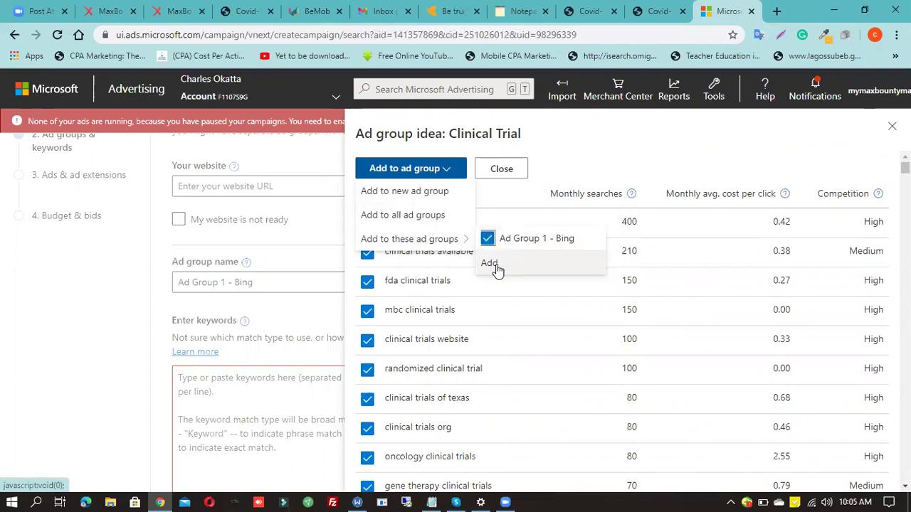
click(490, 263)
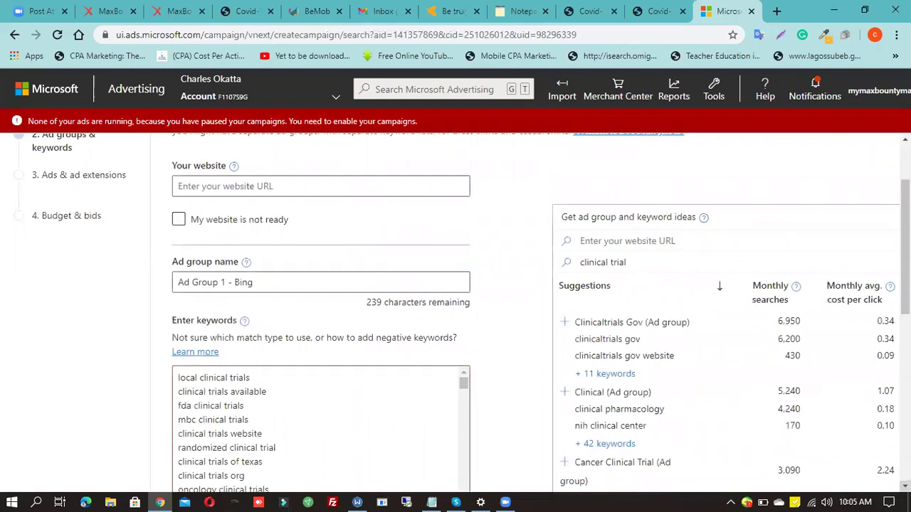
Proceed to the ads and ad extensions stage and start creating an ad for Ad Group 1 - Bing
scroll(456, 313, down, 4)
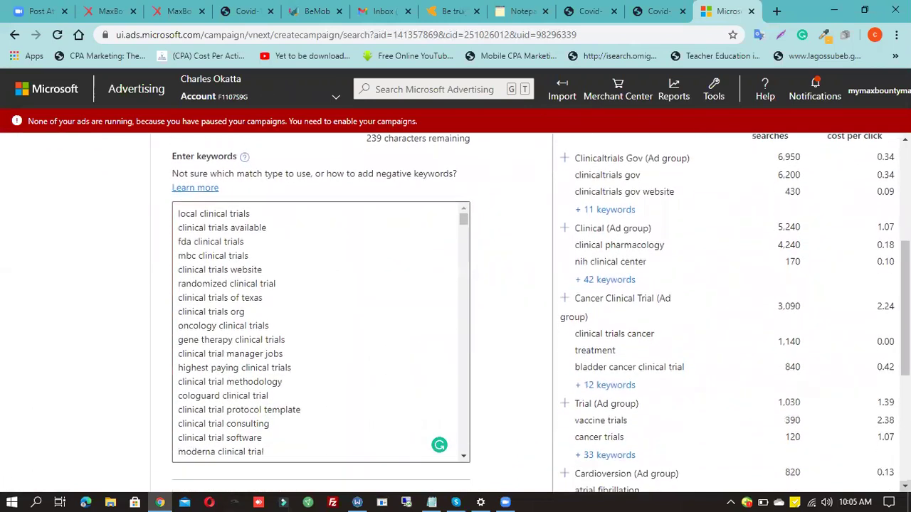
scroll(456, 313, down, 2)
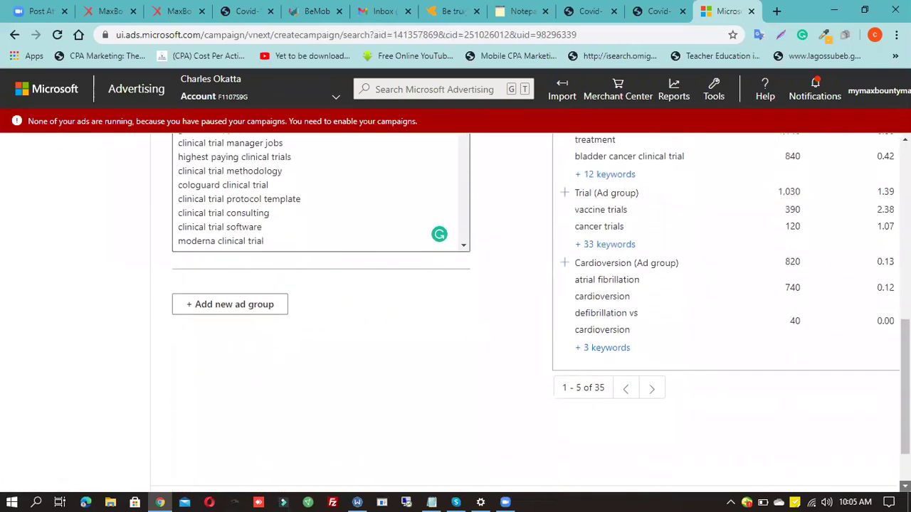
click(230, 438)
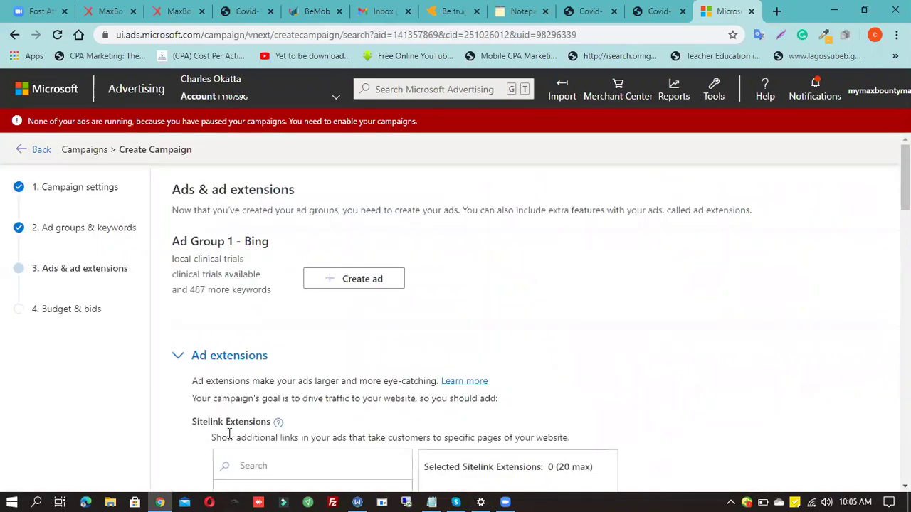
click(340, 280)
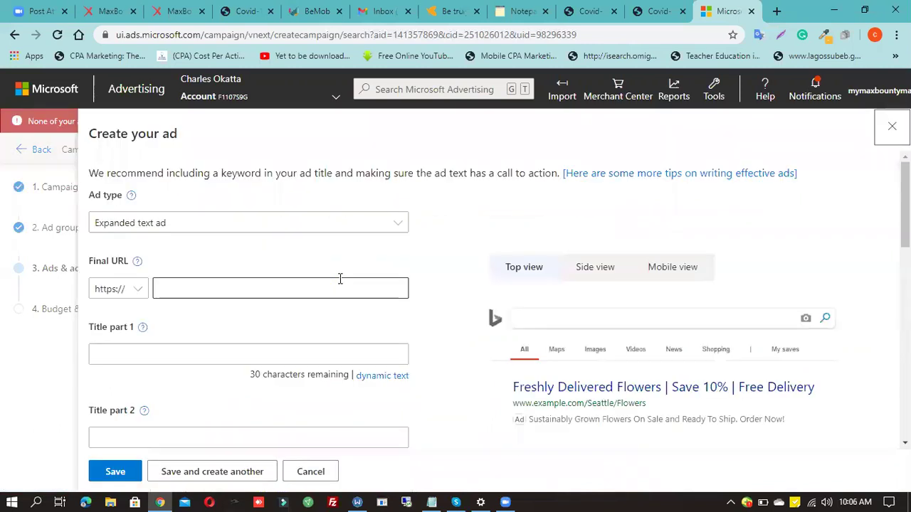
Look through the expanded text ad's fields and expand its Ad URL options to reach the tracking template
click(174, 356)
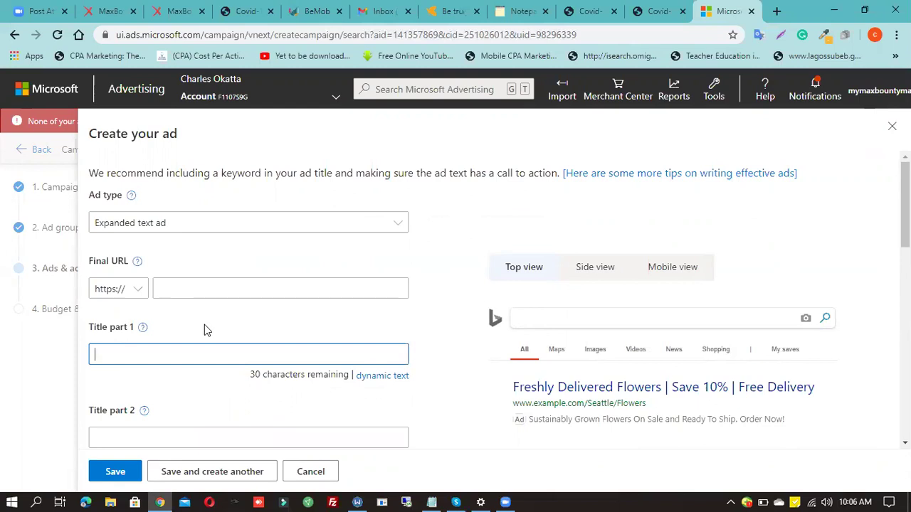
scroll(203, 327, down, 1)
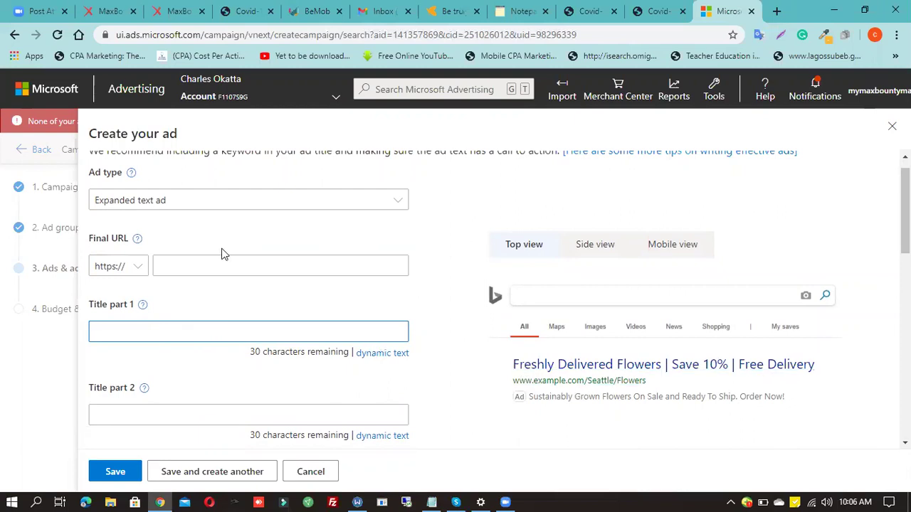
scroll(477, 339, down, 2)
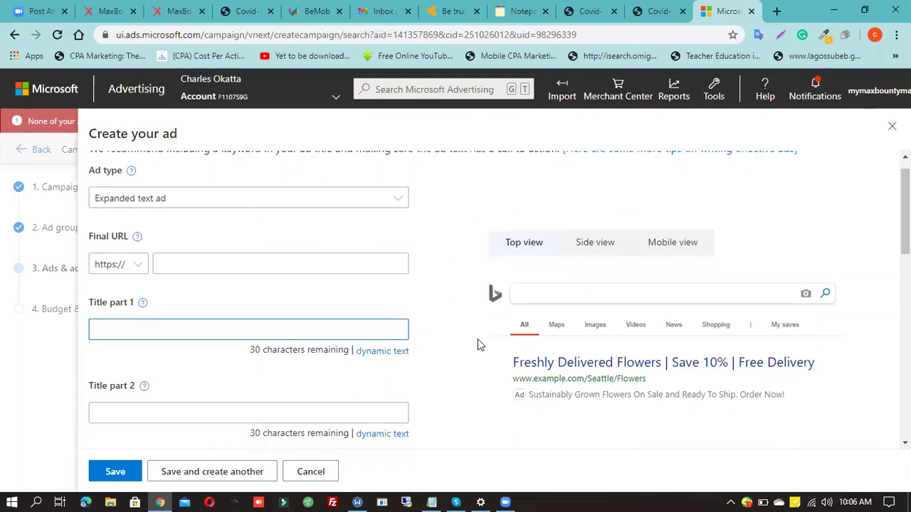
scroll(479, 340, down, 5)
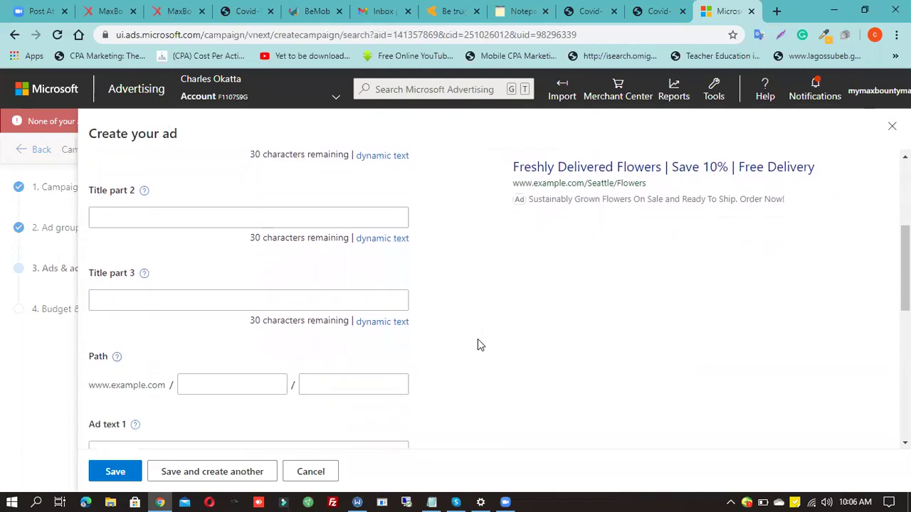
scroll(477, 344, down, 1)
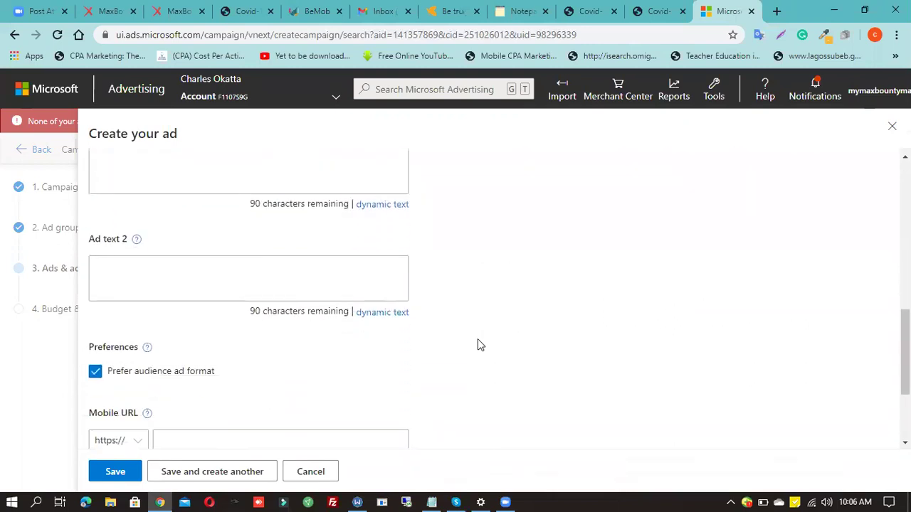
scroll(477, 344, down, 1)
scroll(477, 344, down, 2)
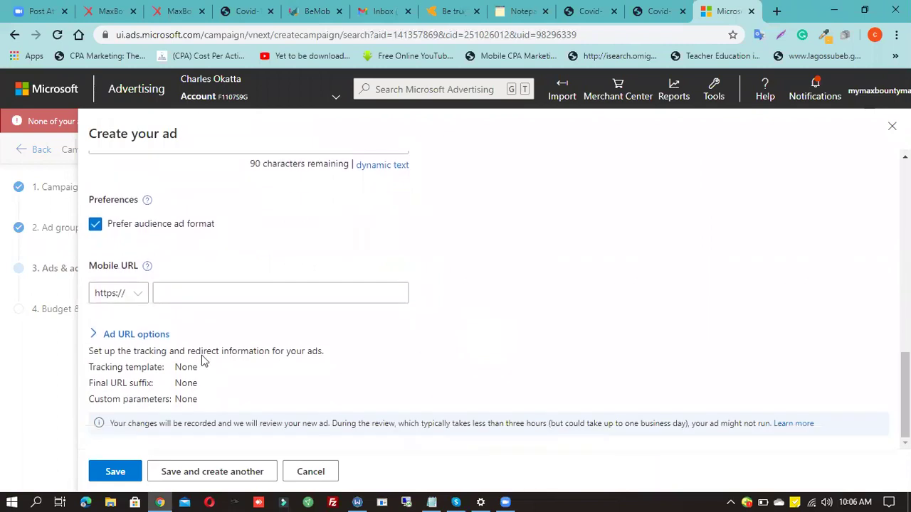
click(130, 335)
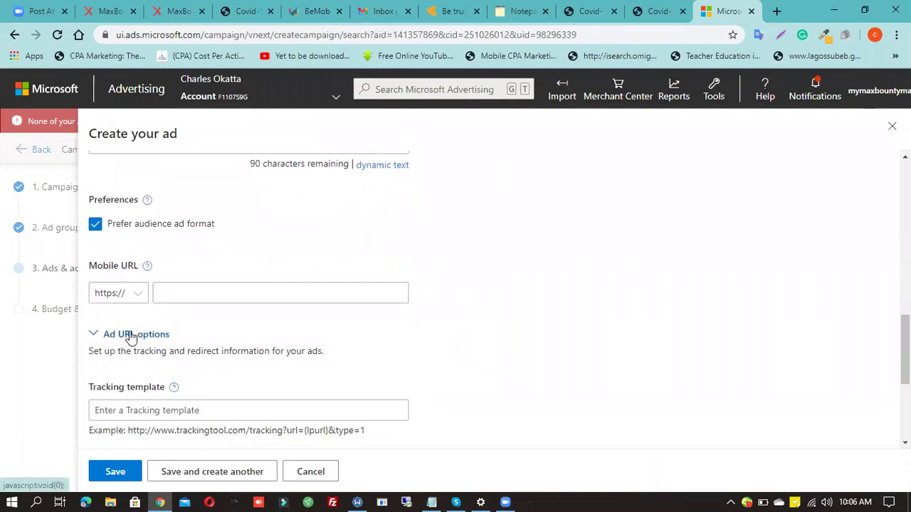
scroll(220, 414, down, 1)
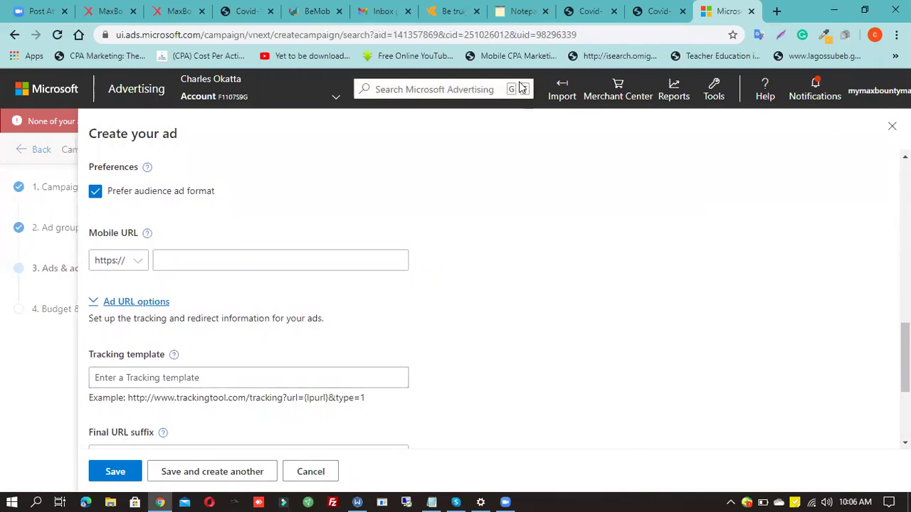
Switch to the online notepad and add the label "Tracking Template -" below the "Final URL SEction of Bing -" line
click(518, 11)
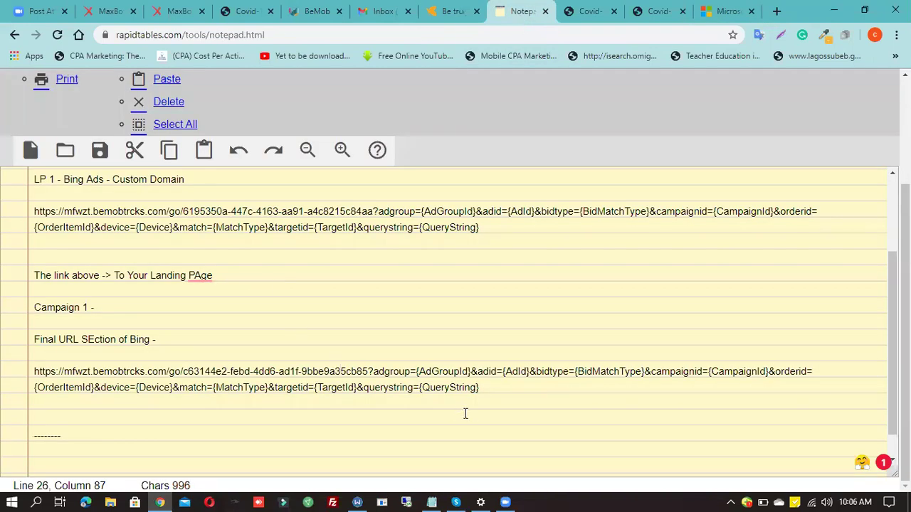
click(489, 390)
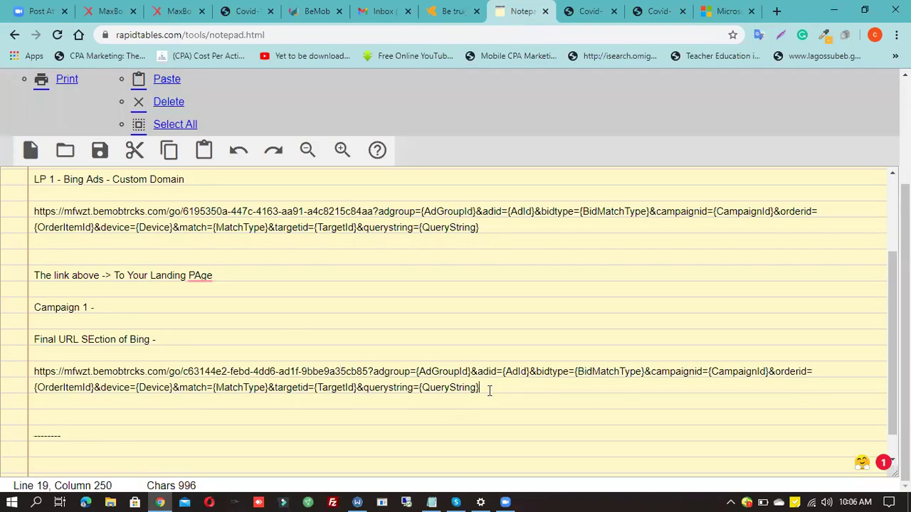
click(172, 339)
key(Return)
key(Return)
text(Tracking Template)
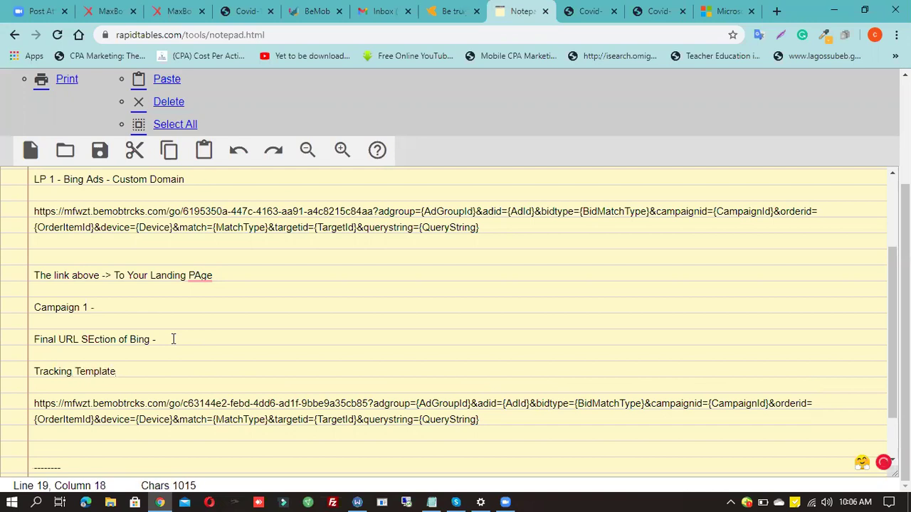
text( -)
scroll(173, 338, up, 1)
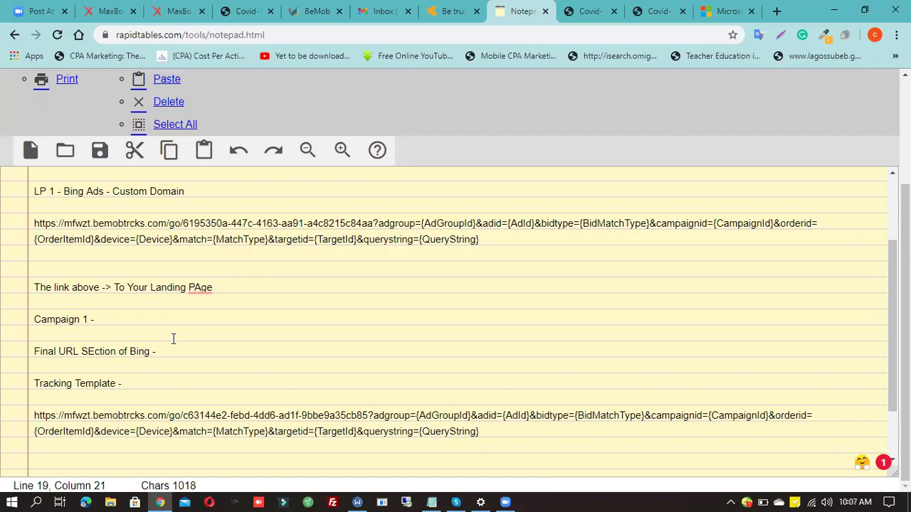
scroll(173, 339, down, 1)
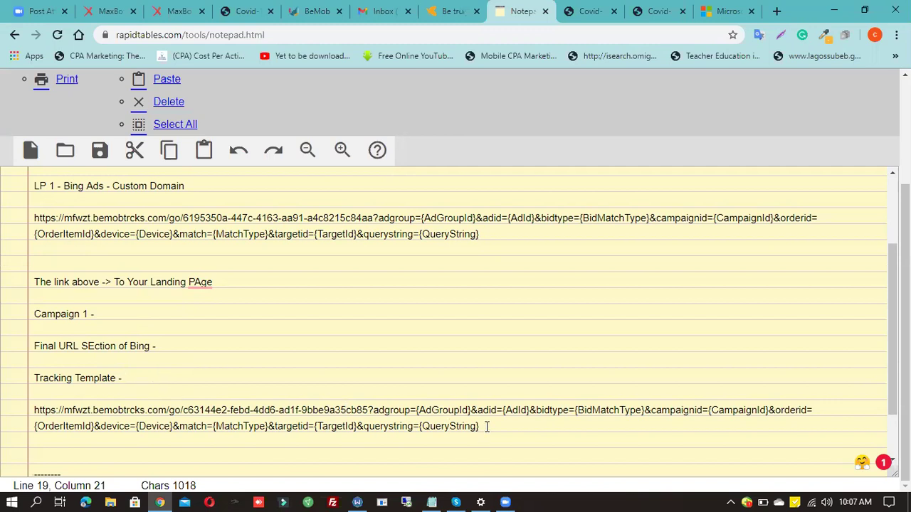
Copy the BeMob campaign link under the Tracking Template label in the notepad and paste it as the ad's tracking template
drag(488, 425, 23, 413)
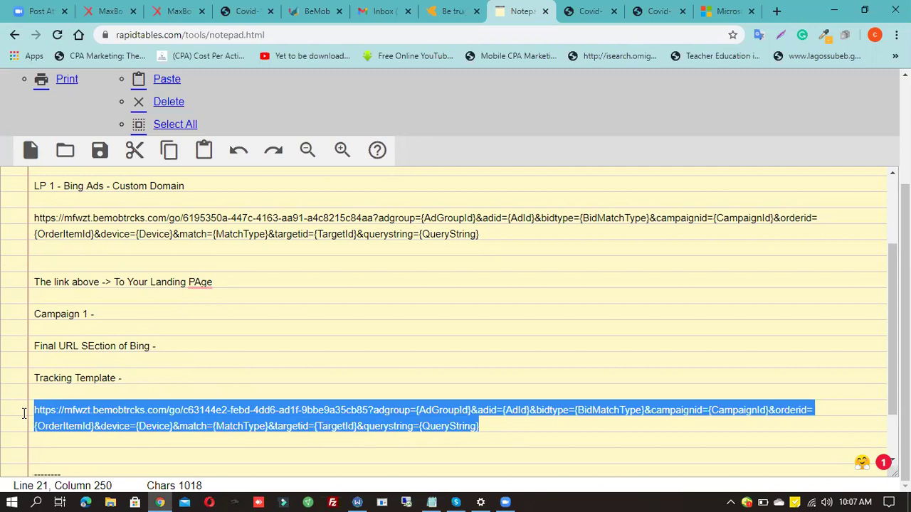
click(653, 14)
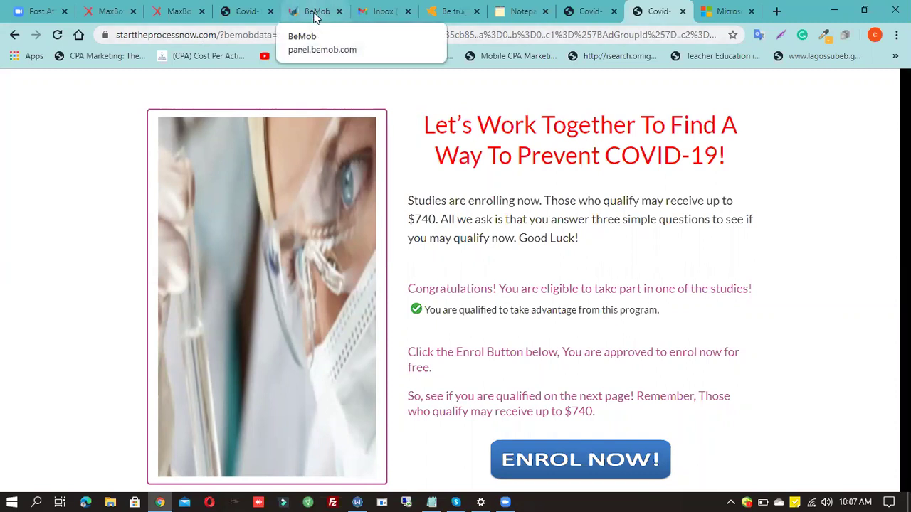
click(517, 13)
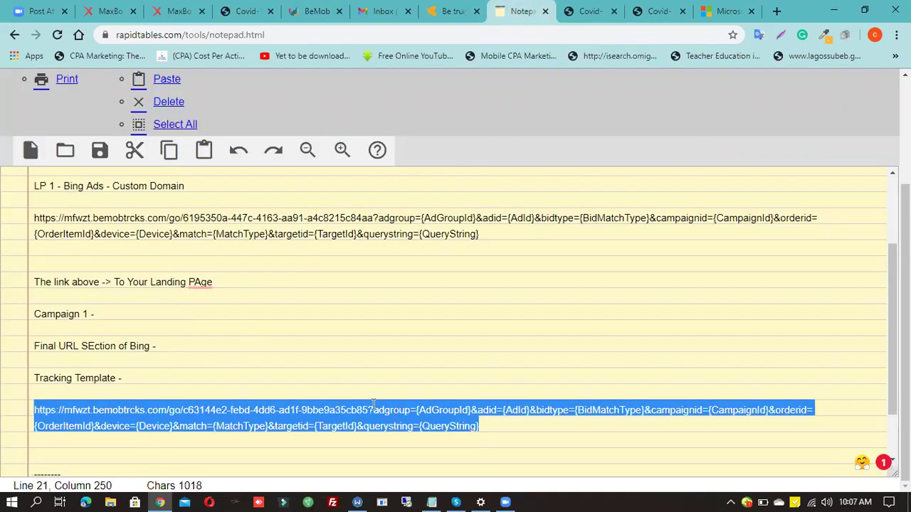
click(461, 420)
drag(490, 425, 35, 410)
click(726, 11)
click(192, 377)
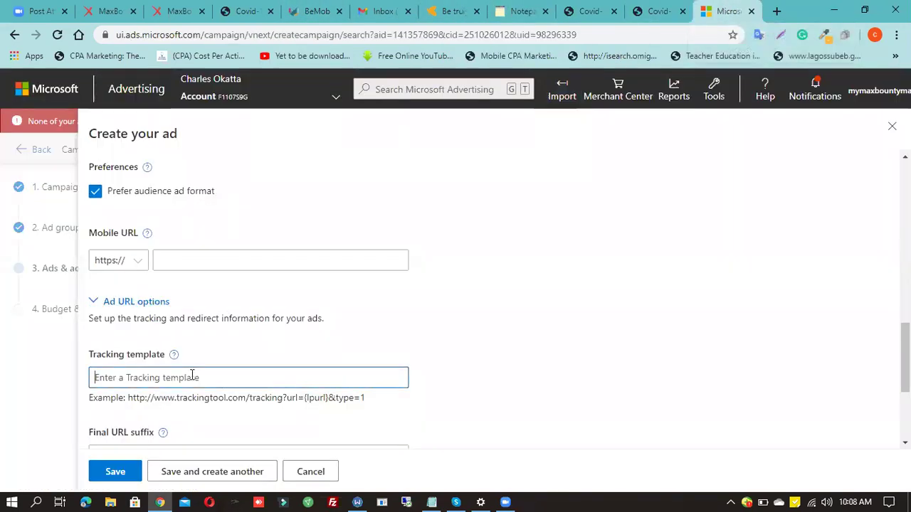
key(ctrl+v)
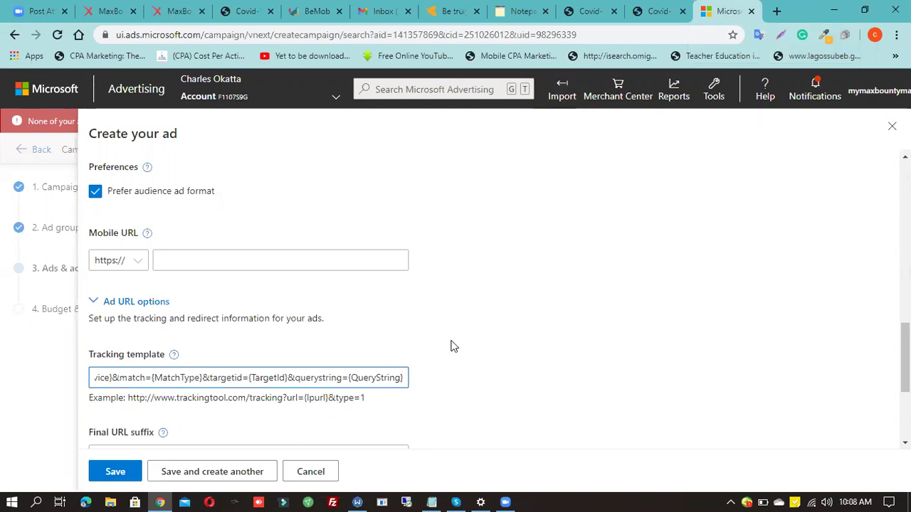
click(654, 12)
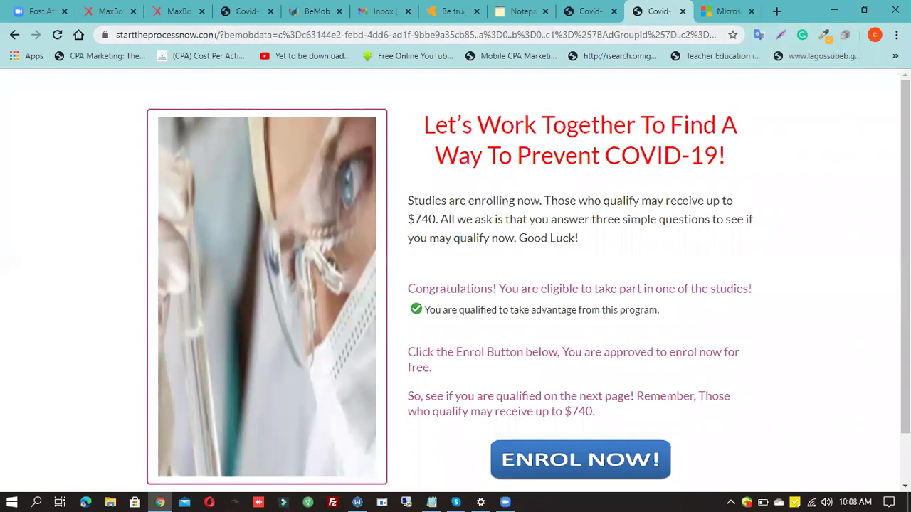
drag(213, 34, 112, 42)
key(ctrl+c)
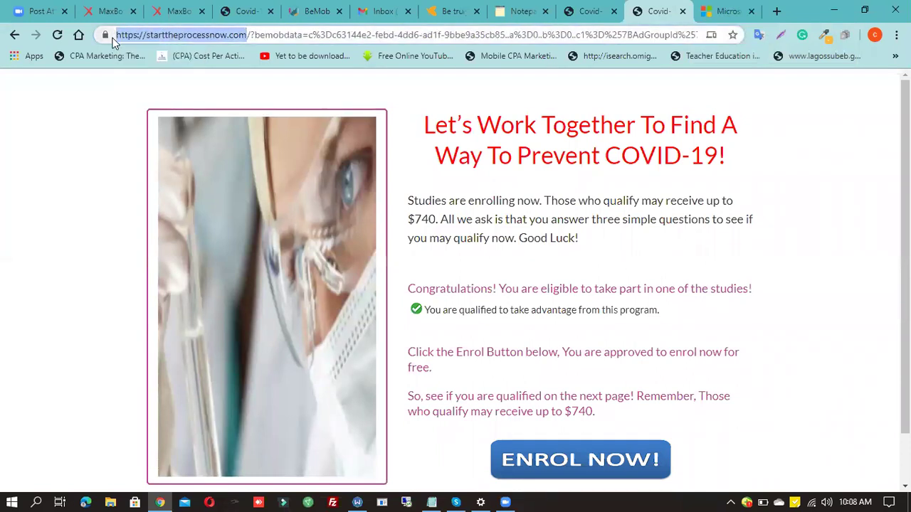
key(BackSpace)
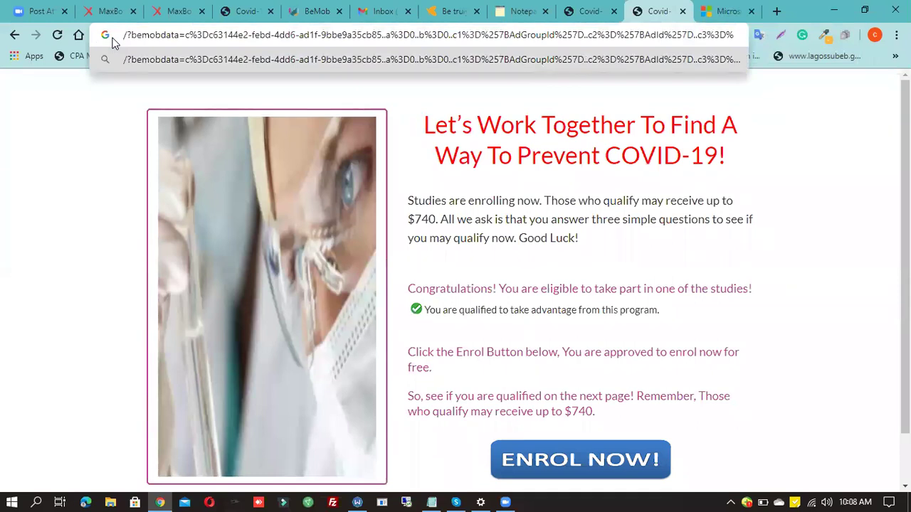
key(ctrl+v)
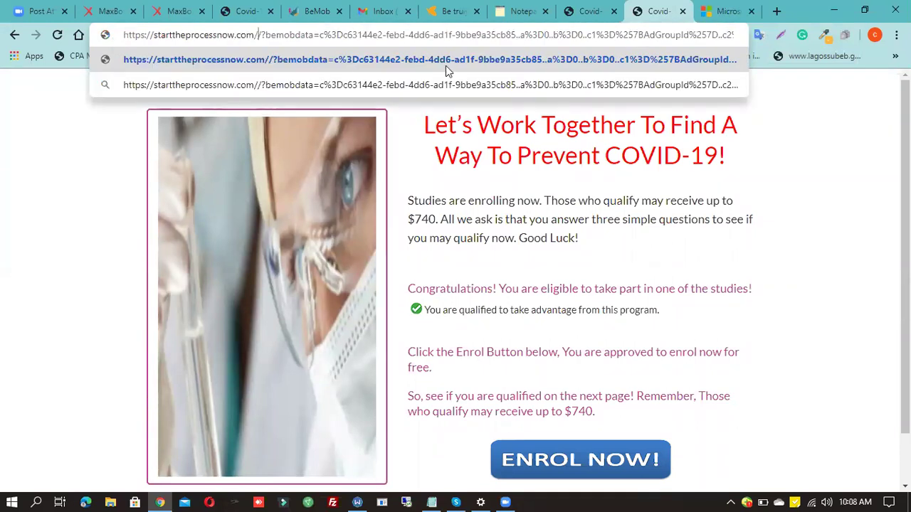
click(718, 12)
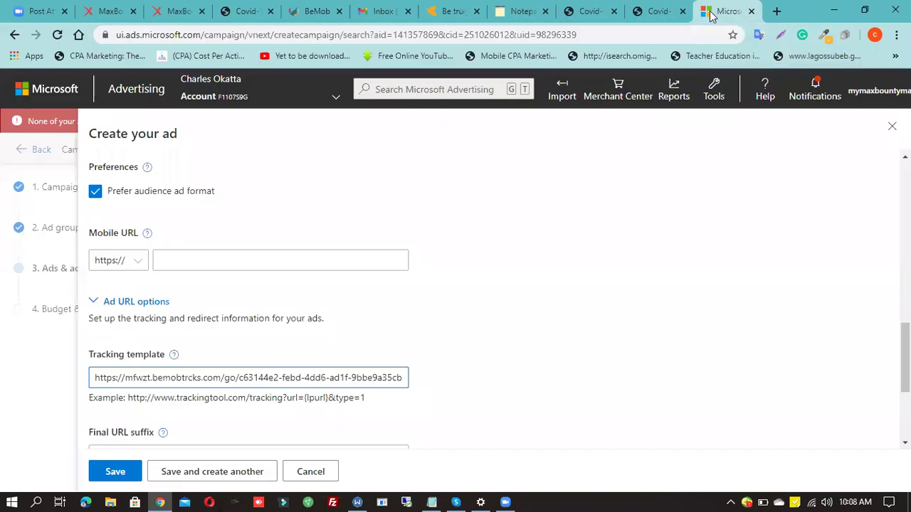
click(240, 258)
scroll(422, 287, up, 6)
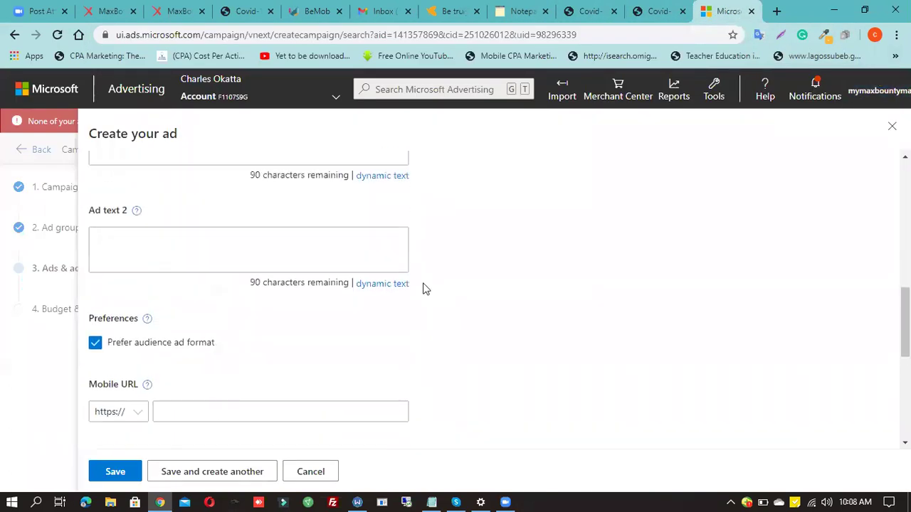
click(213, 282)
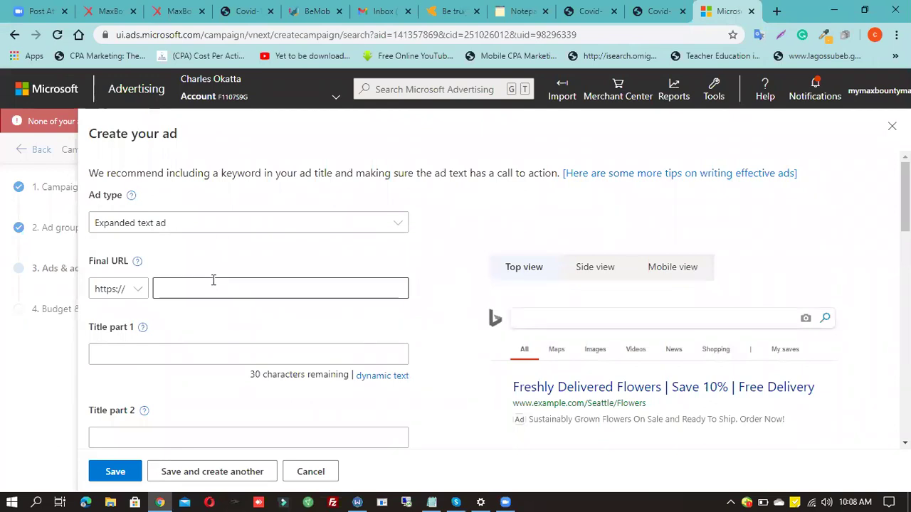
text(starttheprocessnow.com/)
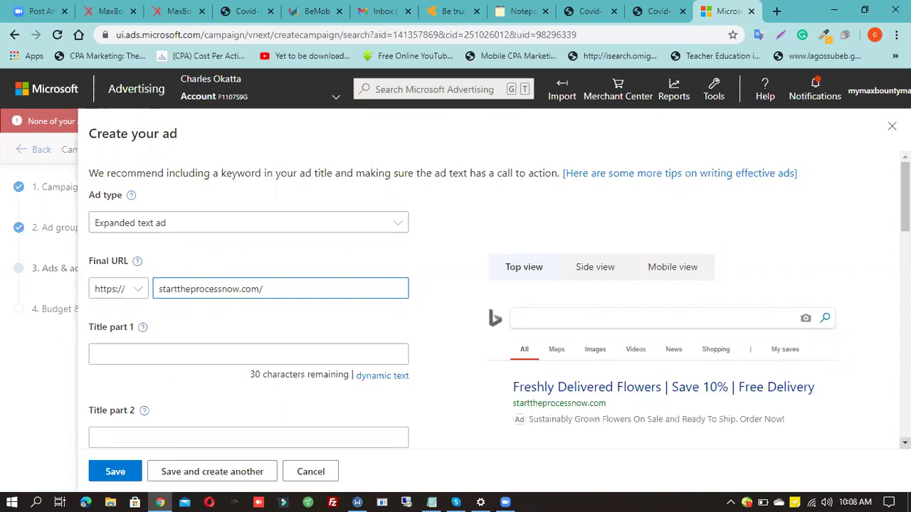
scroll(491, 298, down, 10)
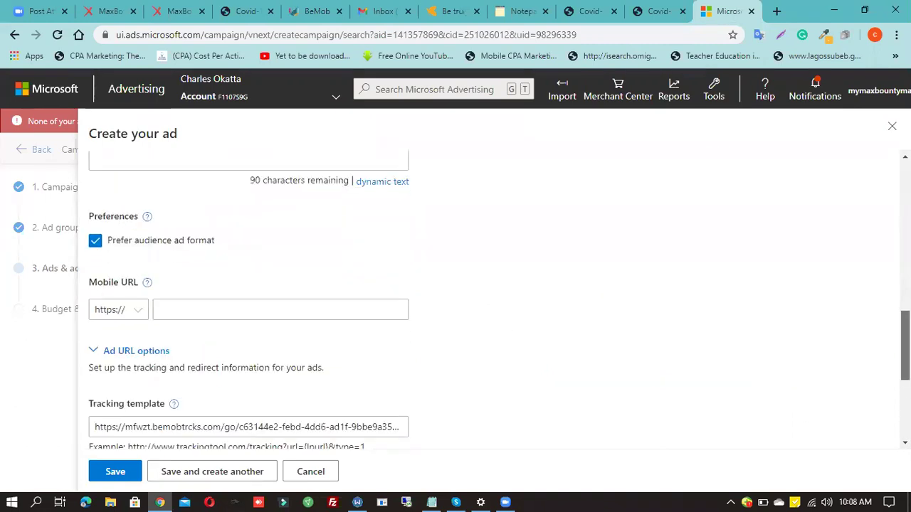
Review the ad's tracking template and final URL, and check the COVID-19 landing page behind that URL
scroll(301, 212, down, 3)
click(224, 184)
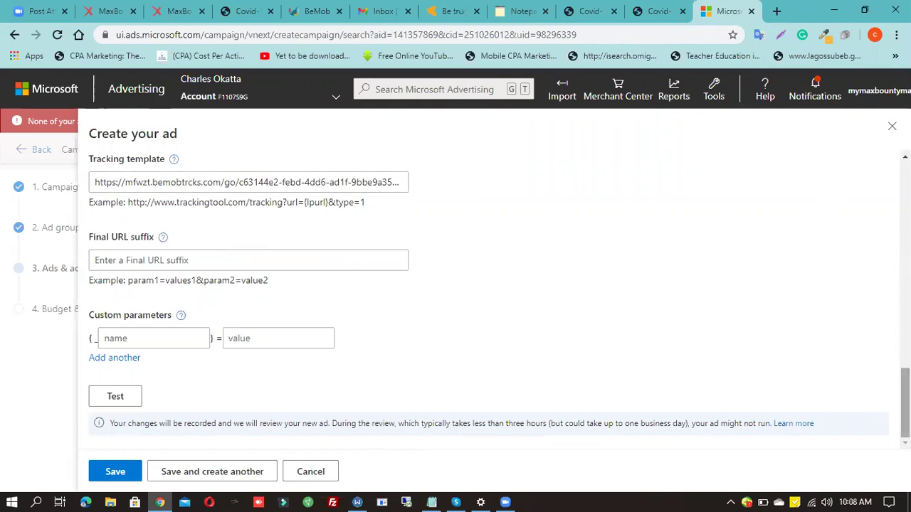
scroll(491, 299, up, 10)
scroll(491, 299, up, 3)
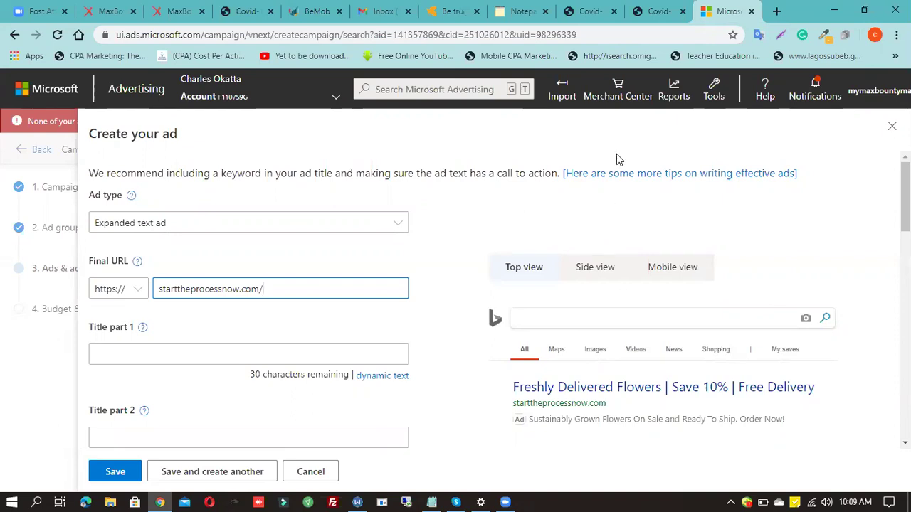
click(589, 13)
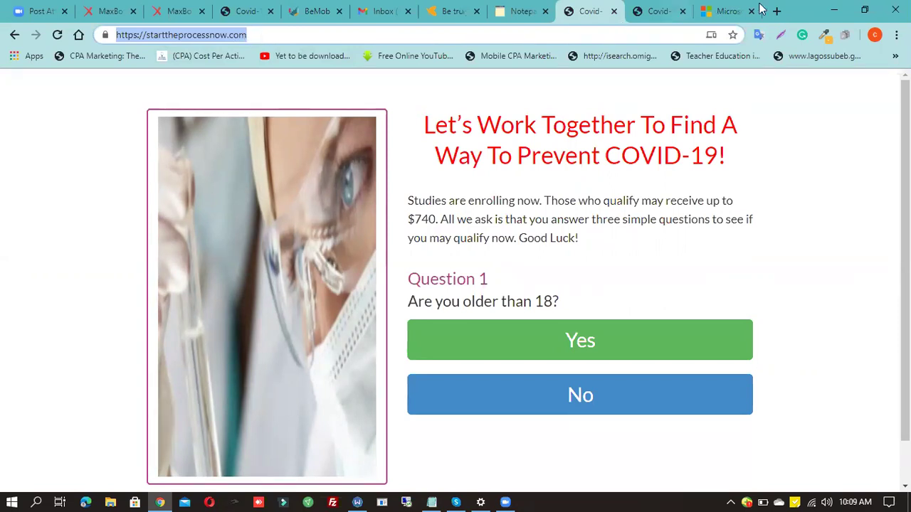
click(728, 12)
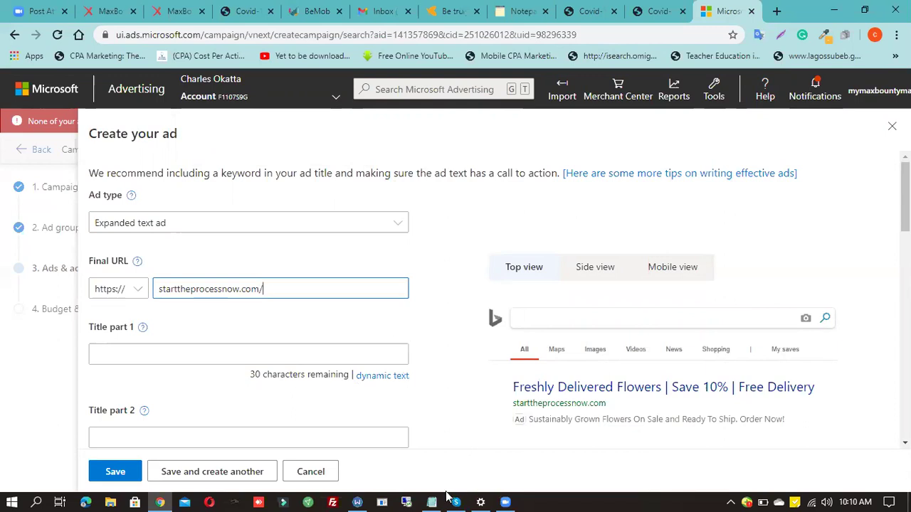
mouse_move(458, 498)
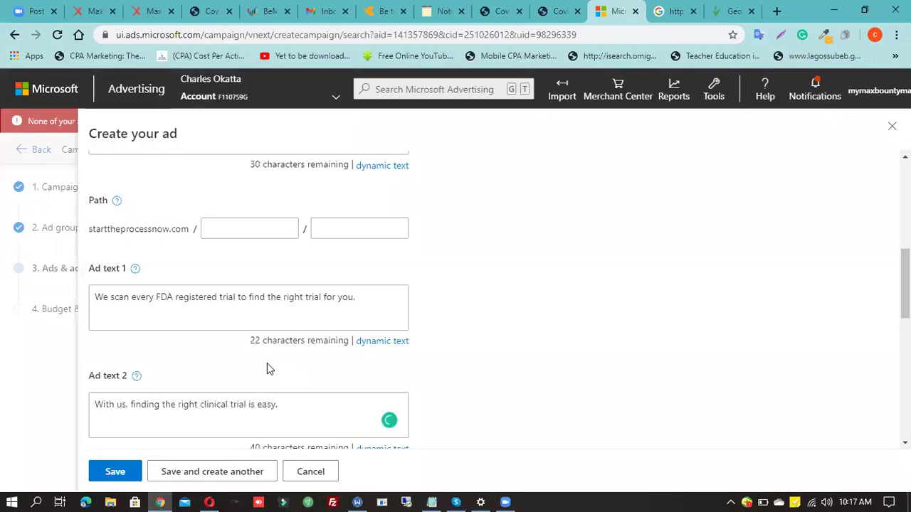
Review the ad's final URL, titles, preview and two ad texts through to the Ad URL options
scroll(267, 363, up, 1)
scroll(267, 363, up, 4)
scroll(498, 304, up, 2)
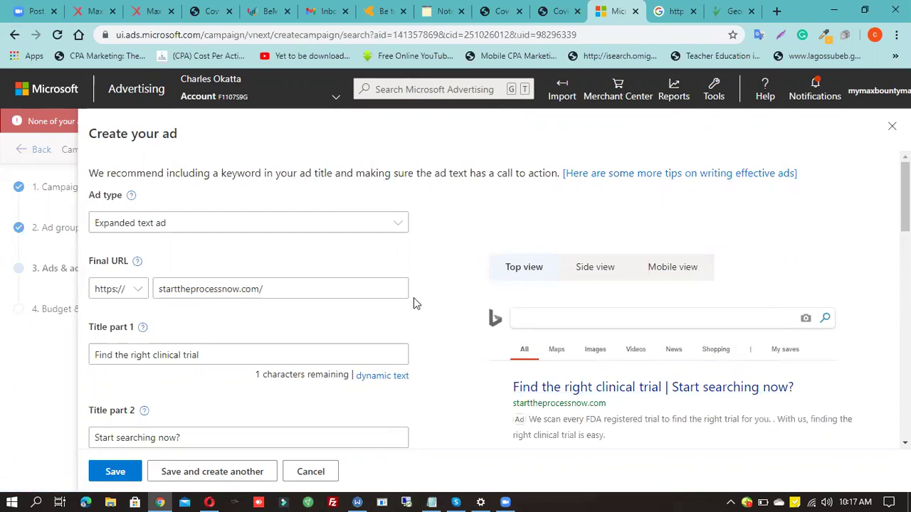
click(904, 442)
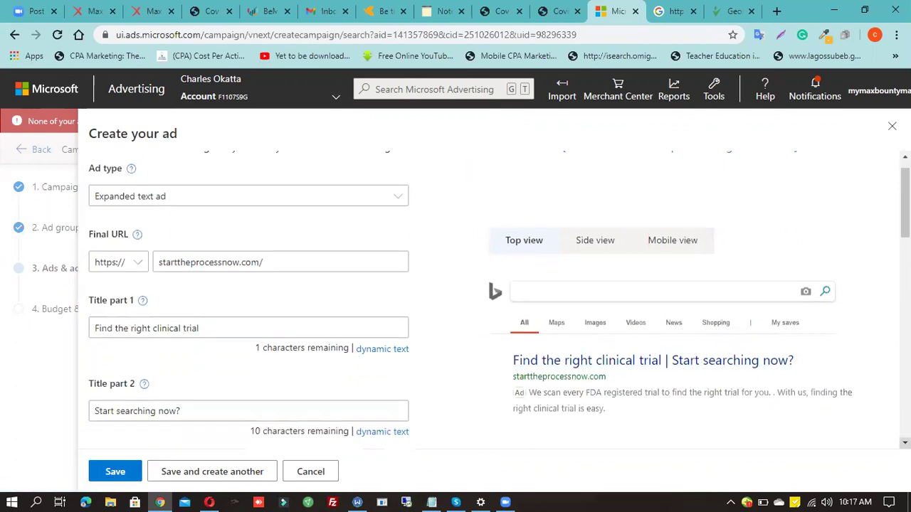
click(904, 443)
scroll(904, 443, down, 8)
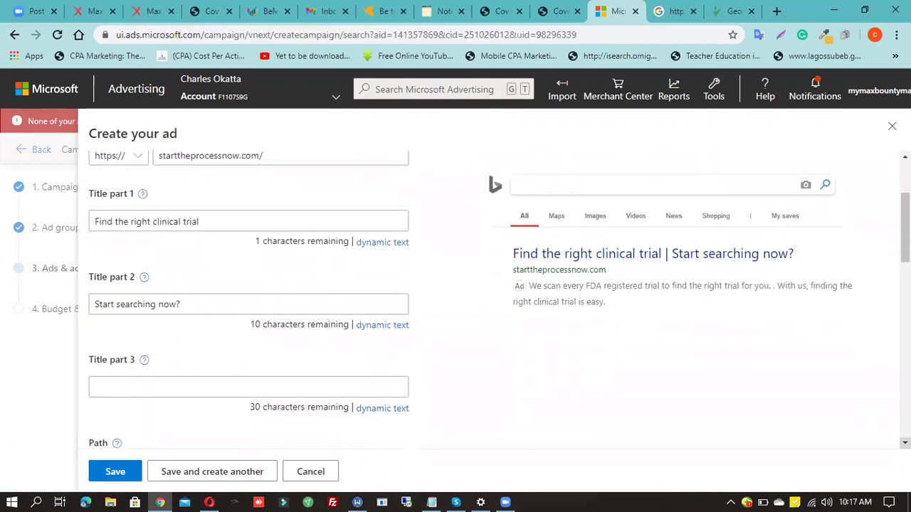
scroll(498, 295, down, 3)
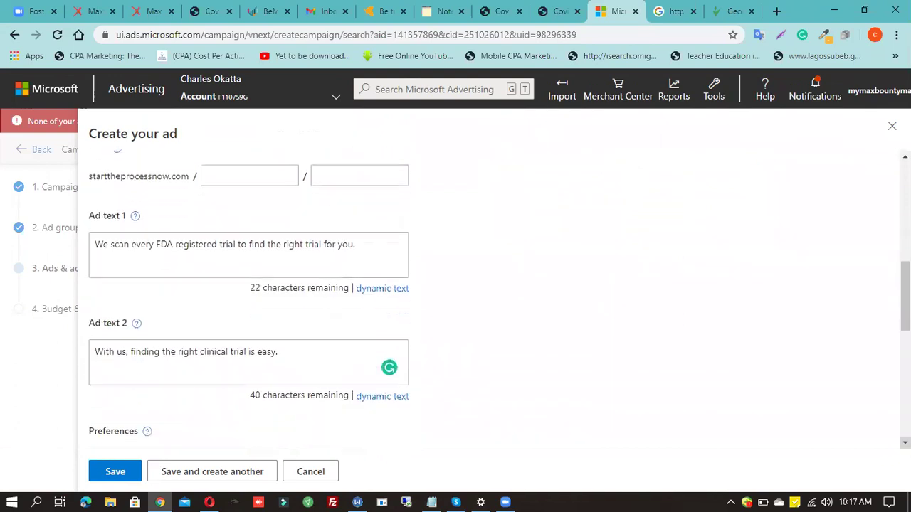
scroll(498, 295, down, 1)
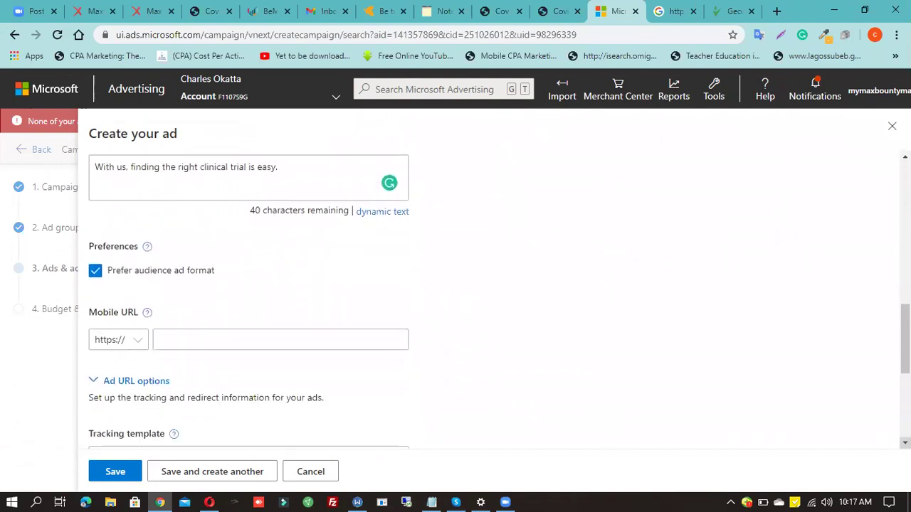
Open ispionage.com in the browser tab showing the failed Google search and go to its login
click(660, 11)
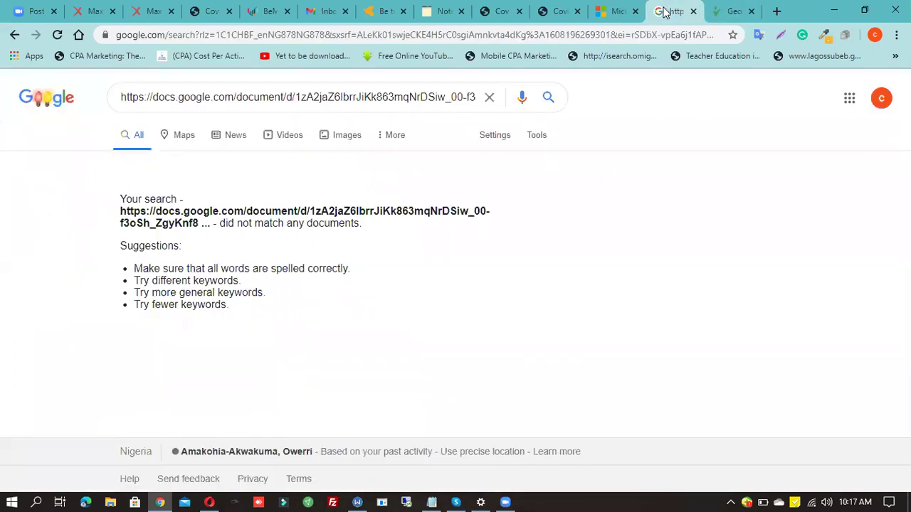
click(442, 37)
text(is)
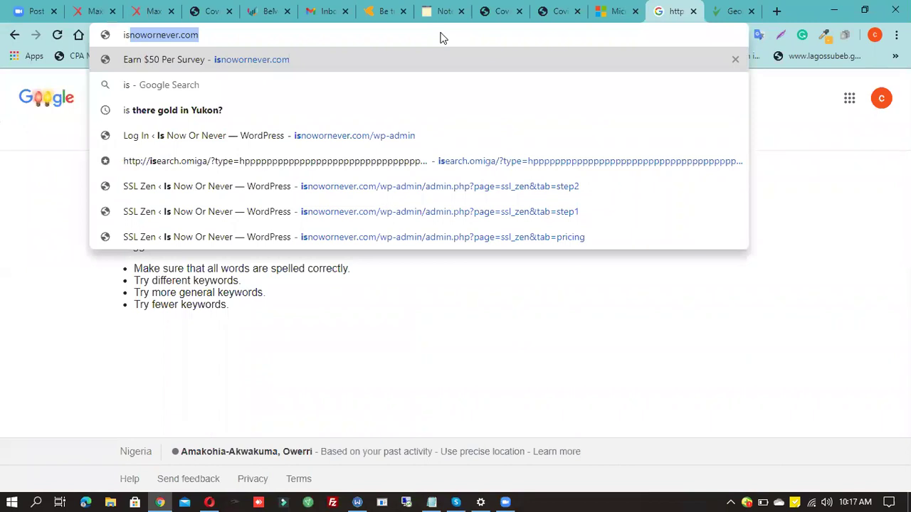
text(pionage)
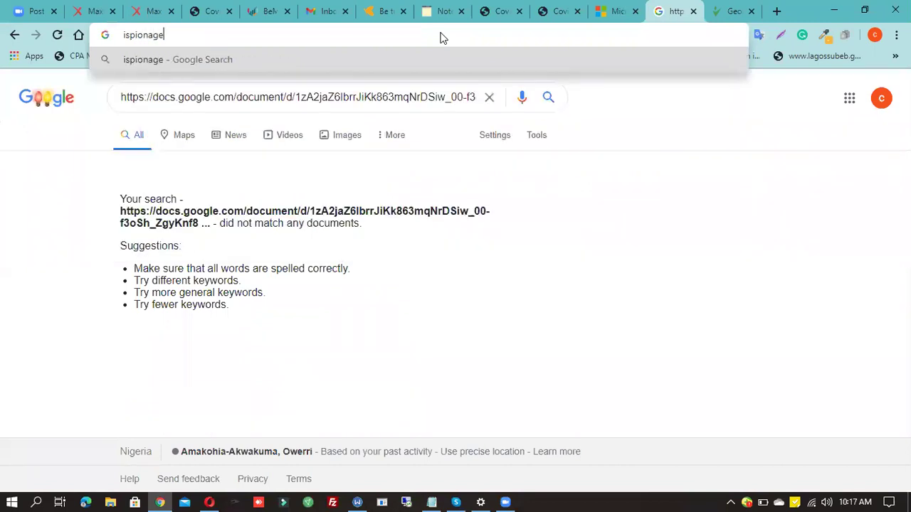
text(.com)
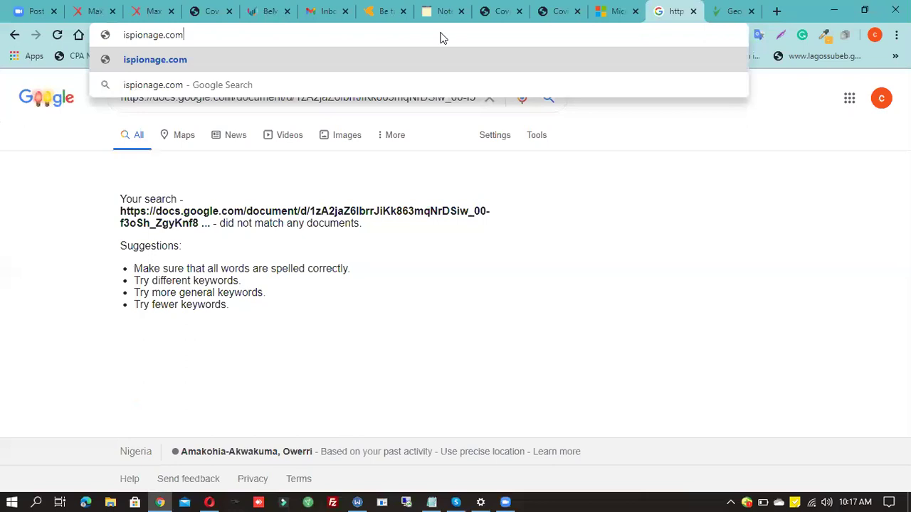
key(Return)
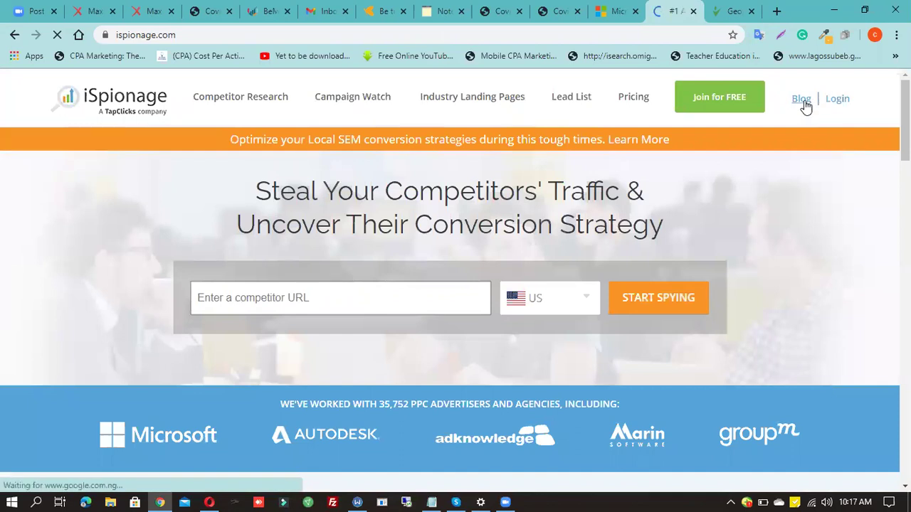
click(835, 100)
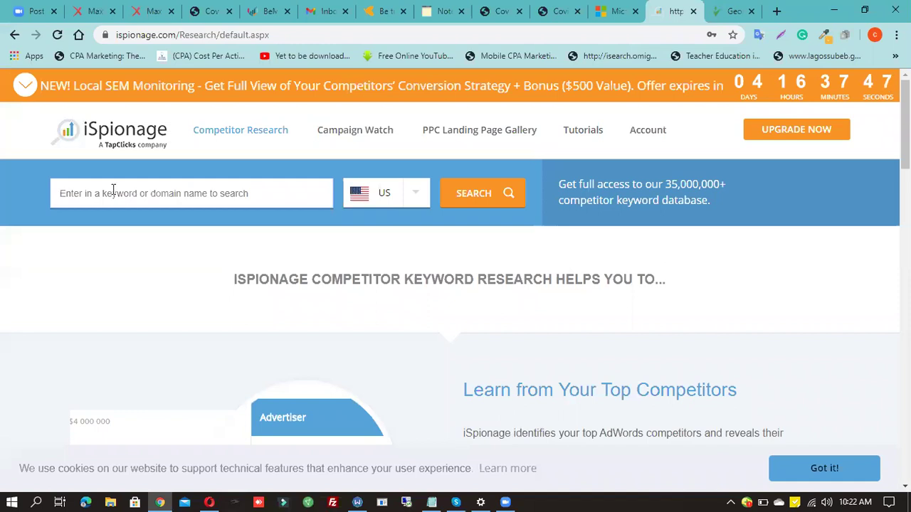
Search iSpionage's US competitor research for "covid clinical trial"
click(113, 189)
text(covid)
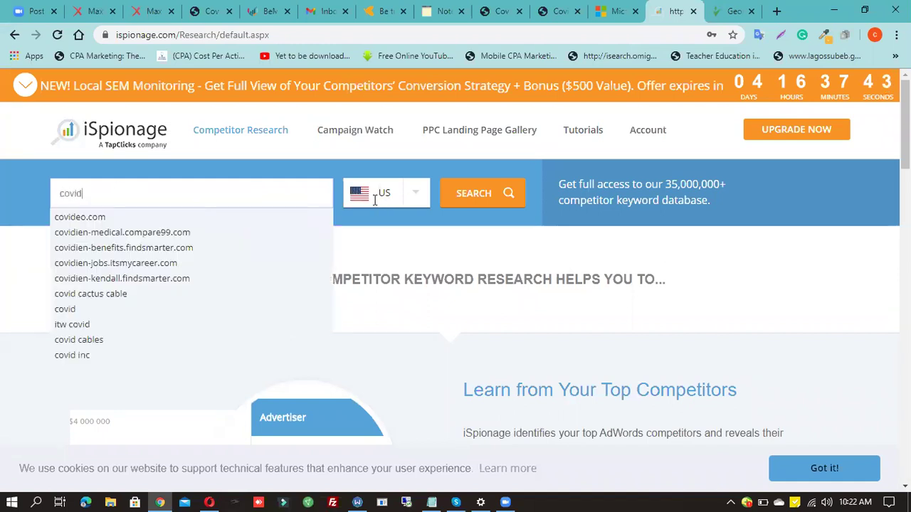
text( clinical trial)
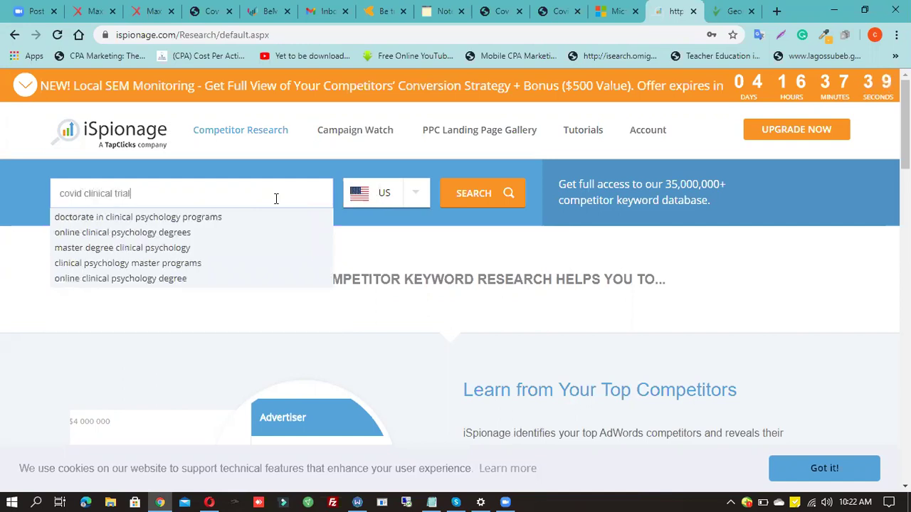
click(471, 196)
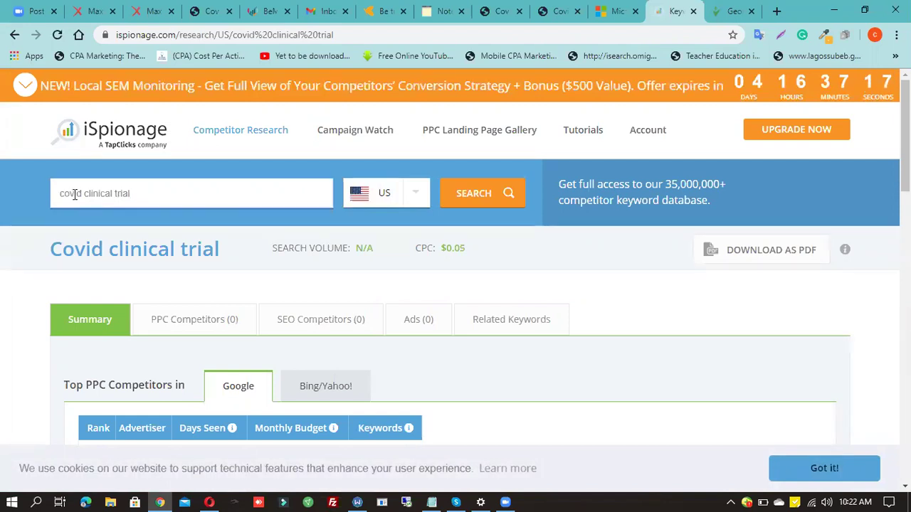
Shorten the iSpionage search to "clinical trial" and examine the competitors' Google ads found for that keyword
double_click(74, 194)
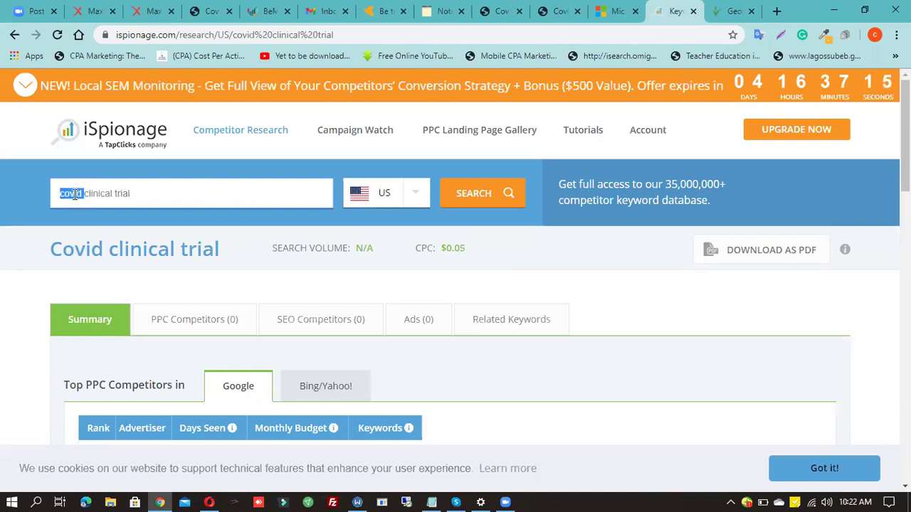
key(BackSpace)
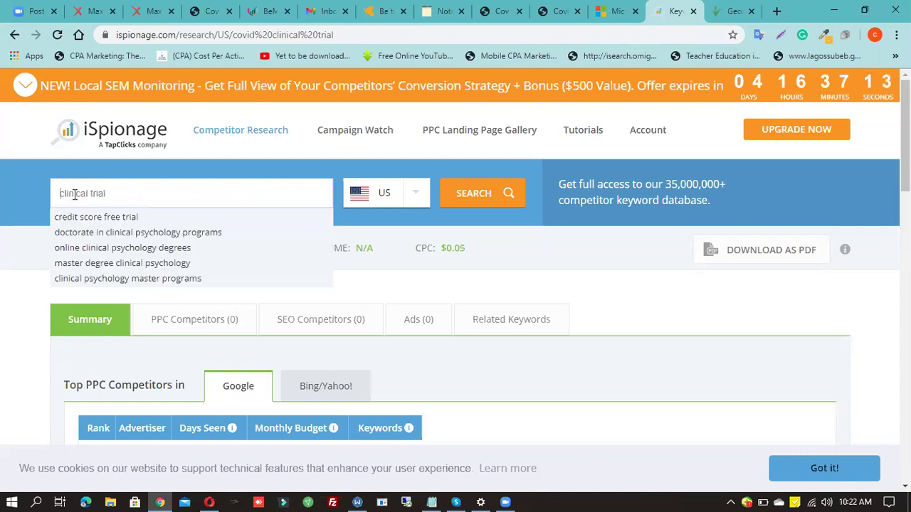
click(472, 196)
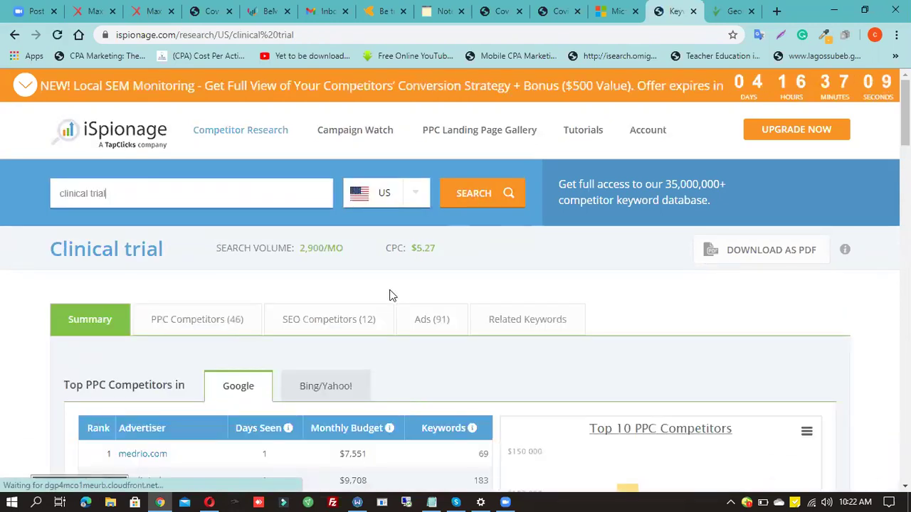
click(445, 326)
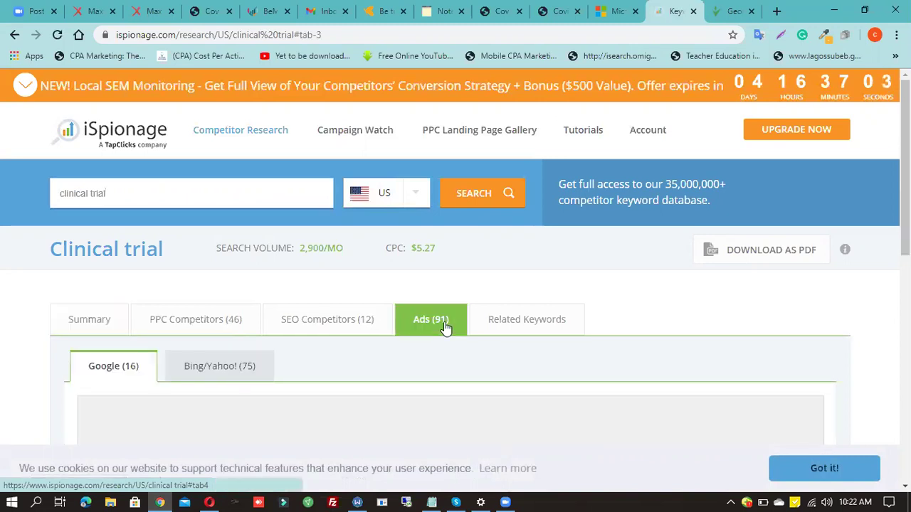
scroll(364, 368, down, 2)
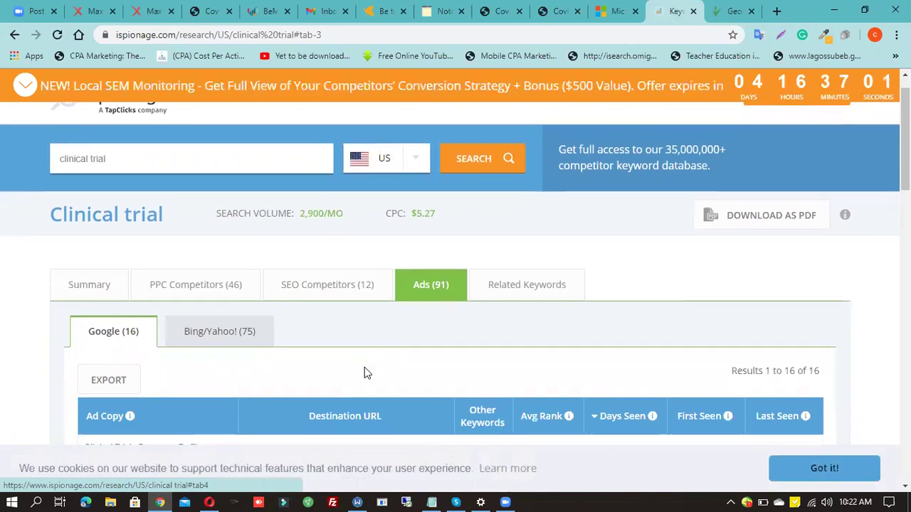
scroll(364, 367, down, 1)
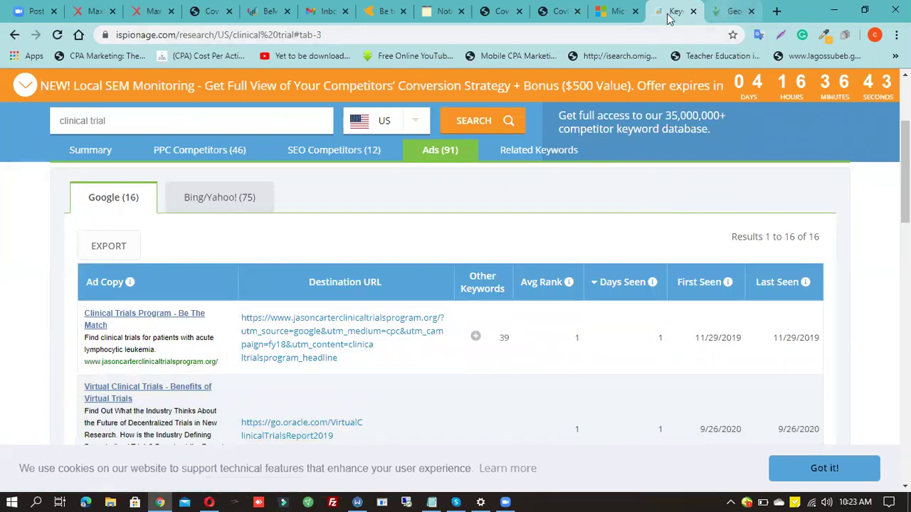
Return to the Microsoft Advertising ad form and check all its fields, from the final URL and titles to the tracking template
click(608, 15)
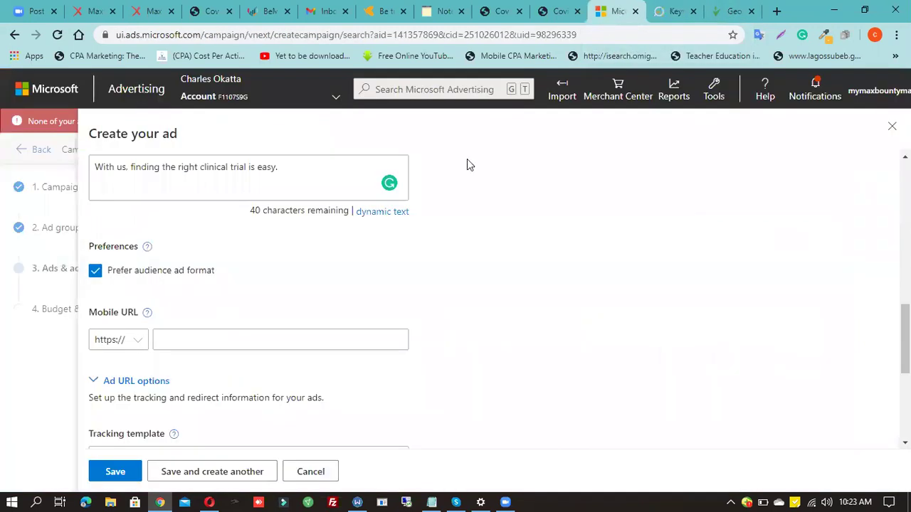
scroll(425, 359, up, 3)
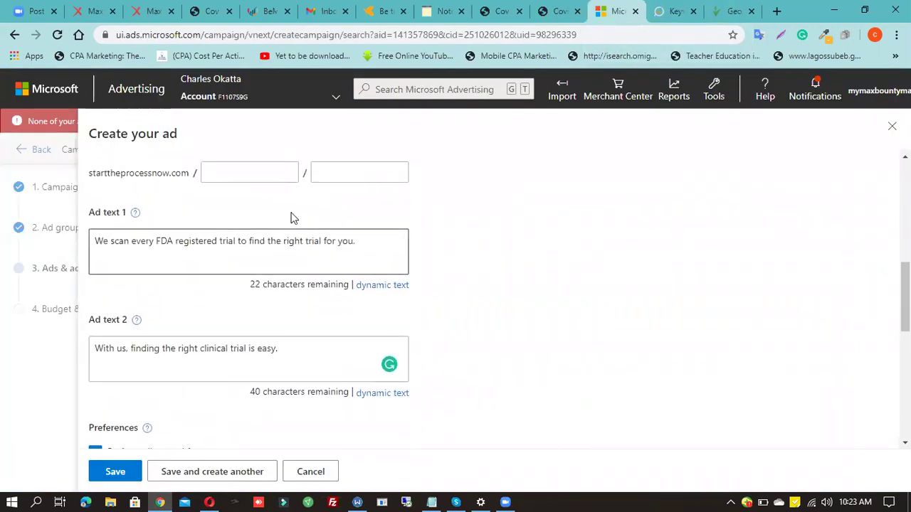
scroll(271, 252, up, 6)
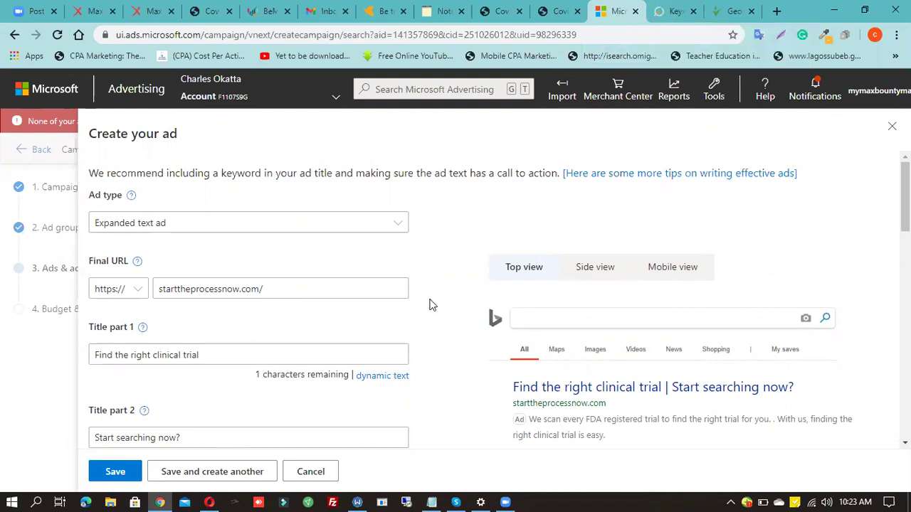
scroll(431, 304, down, 4)
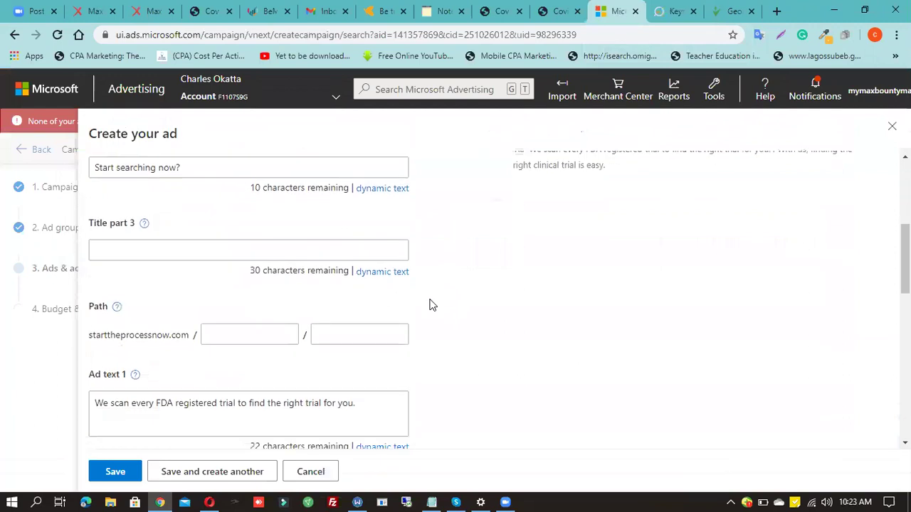
scroll(431, 305, down, 4)
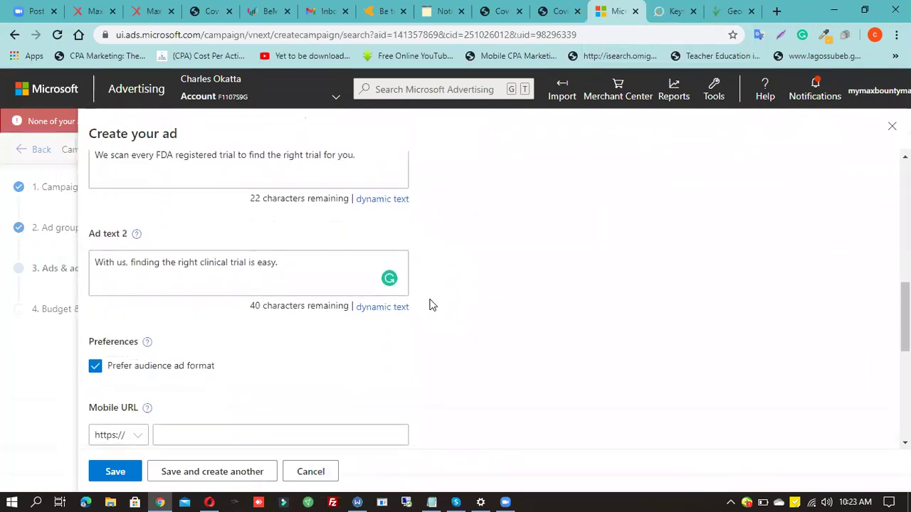
scroll(430, 304, down, 3)
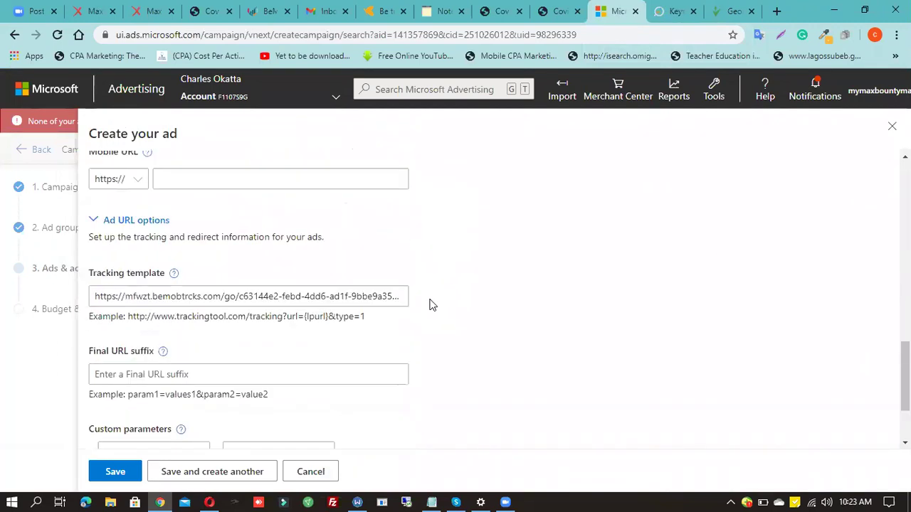
scroll(431, 304, down, 2)
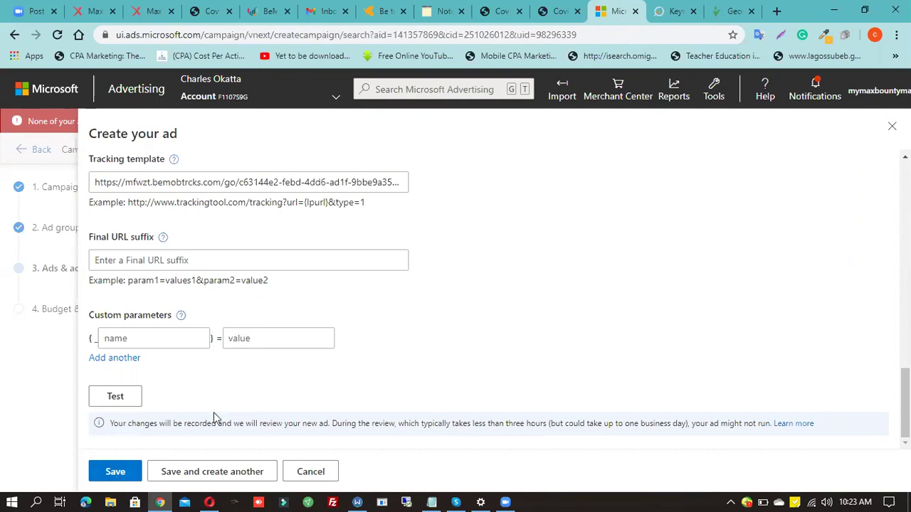
scroll(221, 363, up, 15)
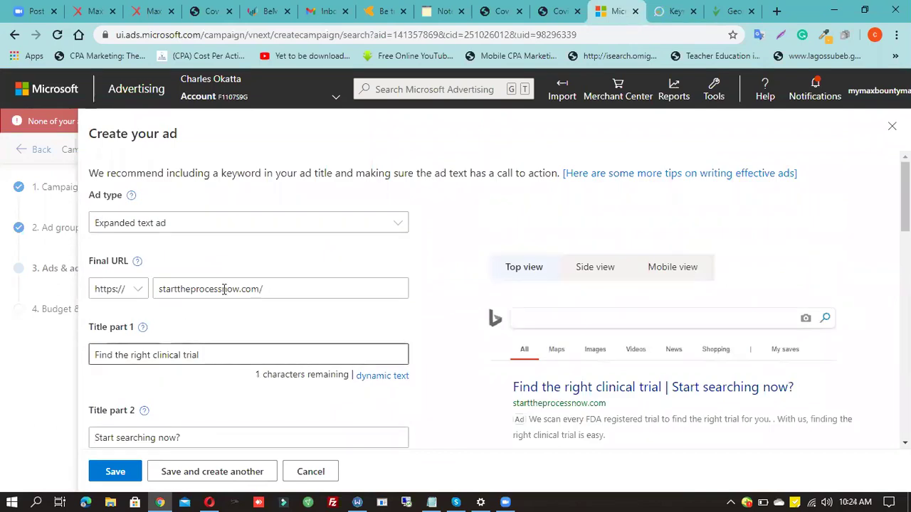
Remove the trailing slash from the ad's final URL and go back to the tracking template
click(279, 289)
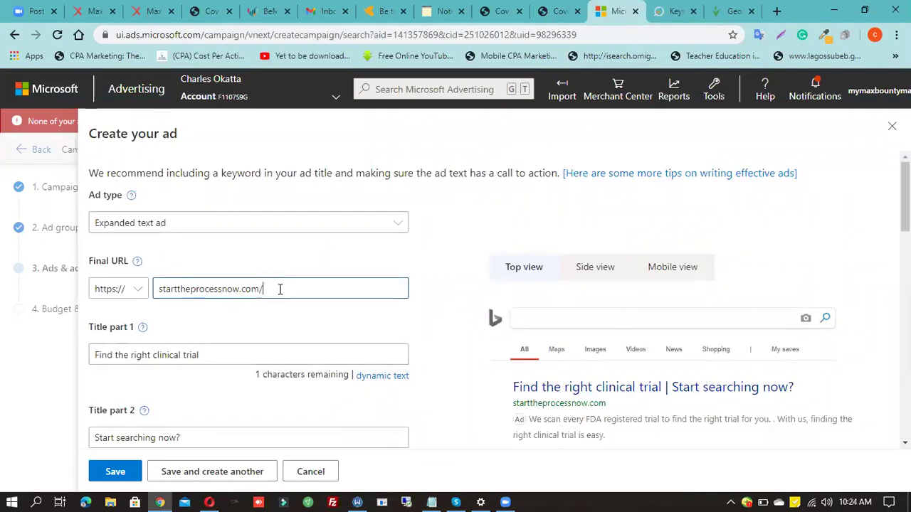
key(BackSpace)
scroll(279, 290, down, 15)
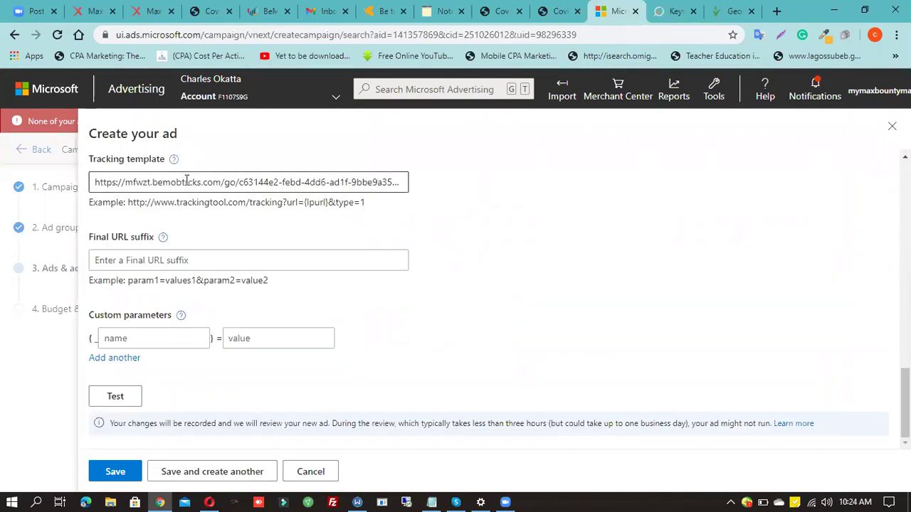
Test the ad's tracking template, check the landing page and tracking URL results, and save the ad
click(123, 400)
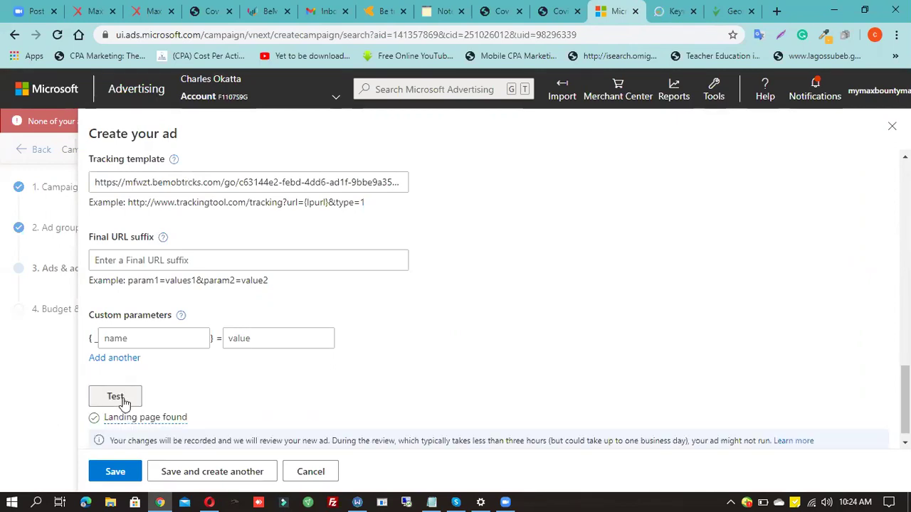
mouse_move(158, 425)
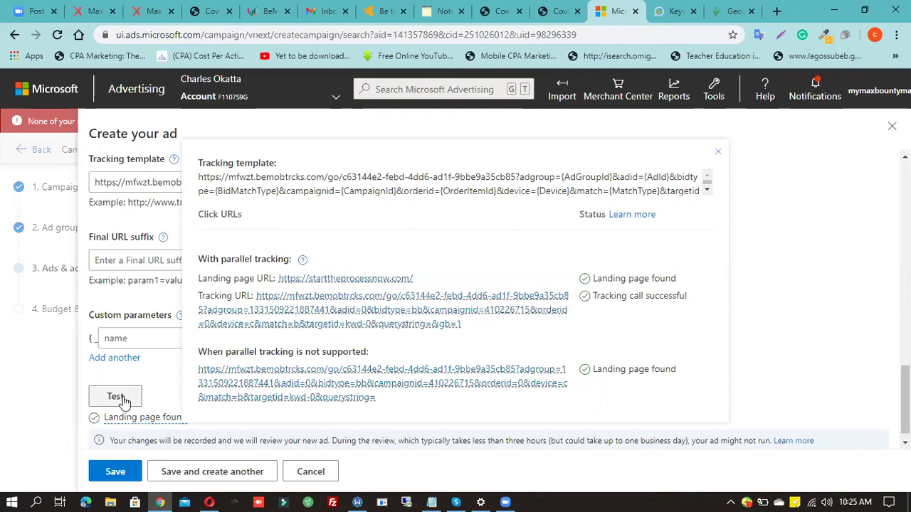
click(116, 476)
click(112, 474)
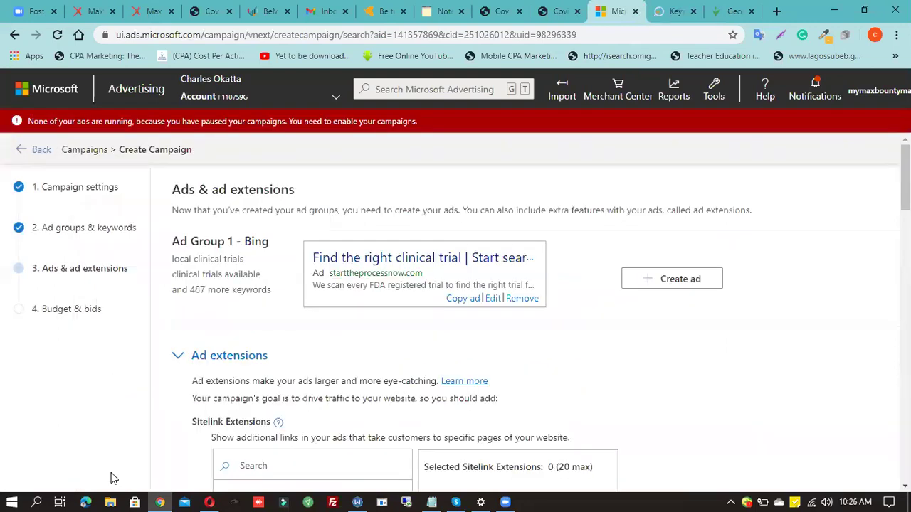
Look through the ad extensions, add none, and save to continue to the budget and bids step
scroll(330, 400, down, 2)
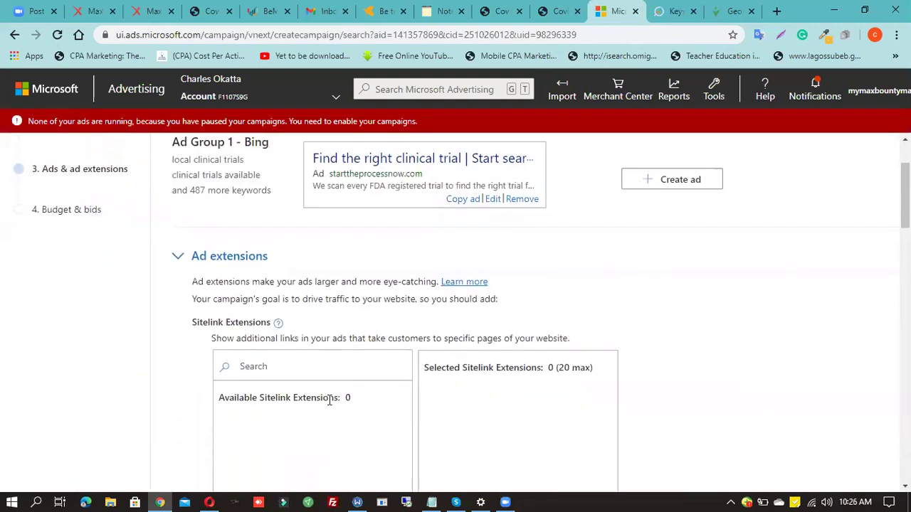
scroll(330, 400, down, 20)
scroll(330, 400, up, 20)
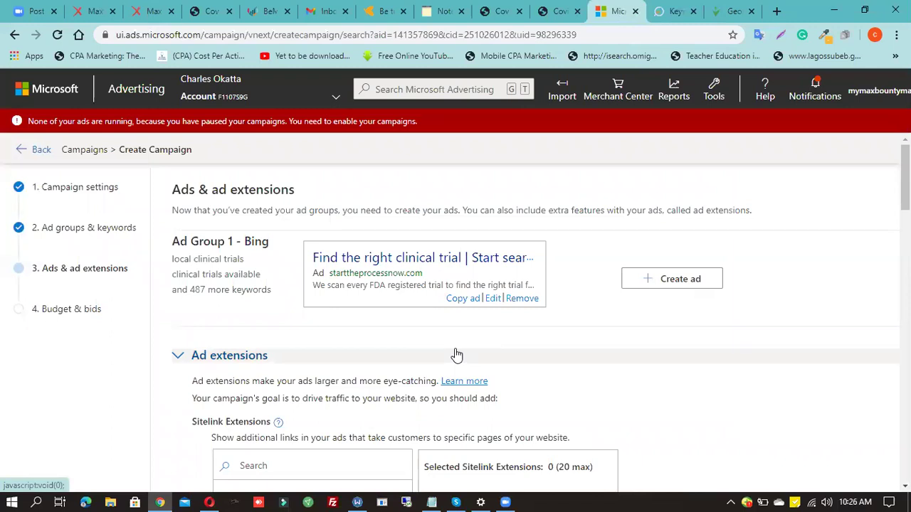
scroll(457, 355, down, 10)
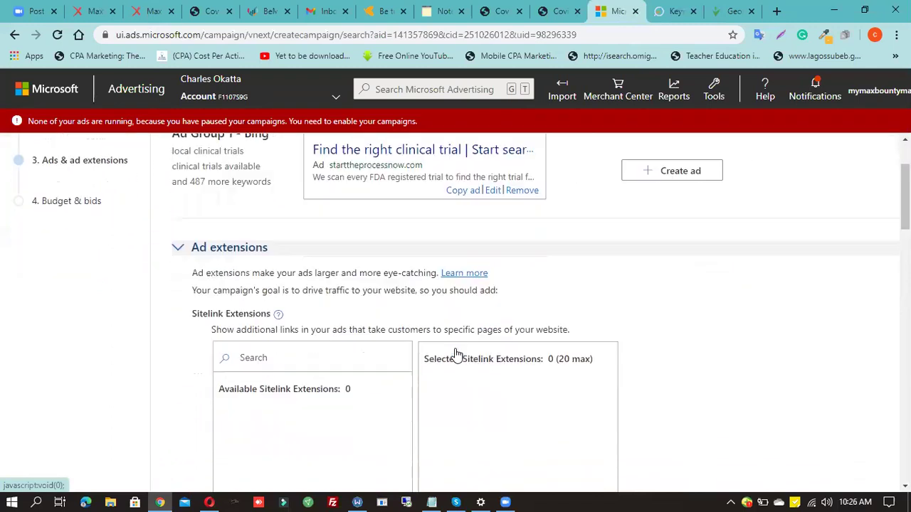
scroll(456, 355, down, 4)
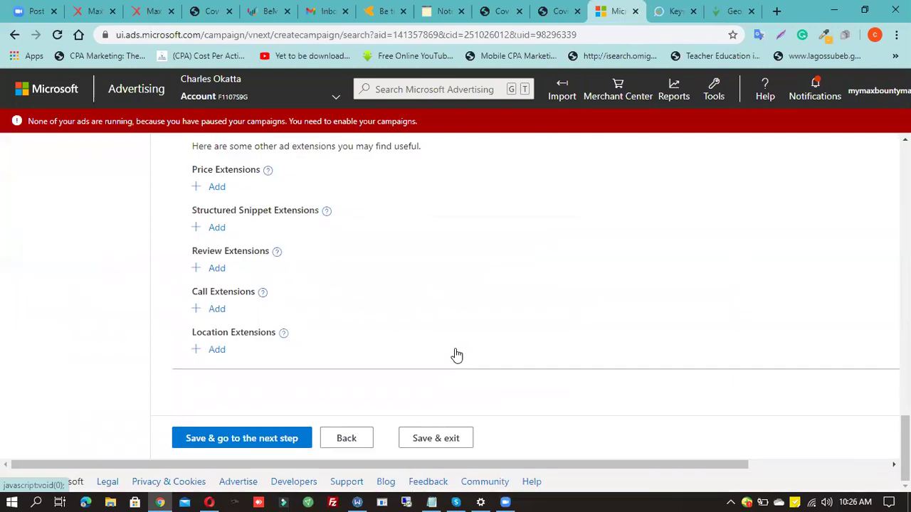
scroll(421, 291, up, 2)
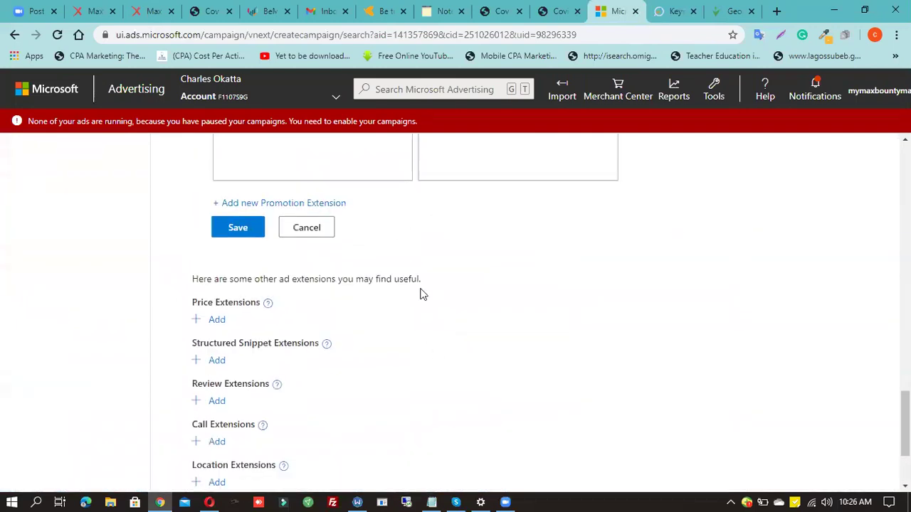
scroll(421, 289, down, 2)
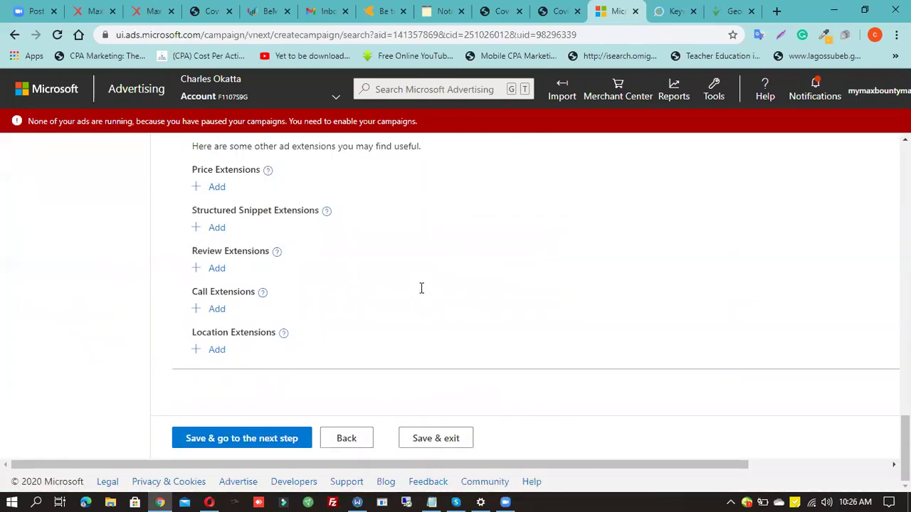
click(234, 438)
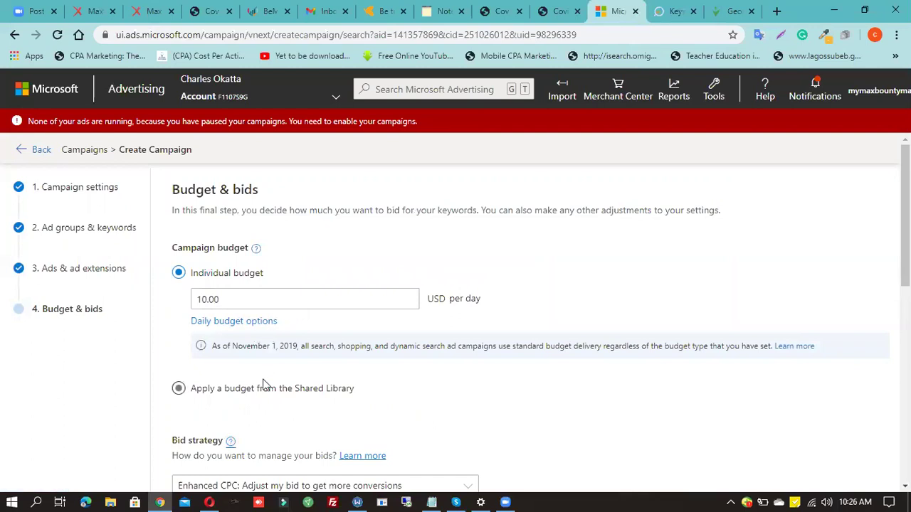
Set the campaign's bid strategy to "Manual: Use the bid I set"
scroll(262, 385, down, 1)
scroll(263, 385, down, 3)
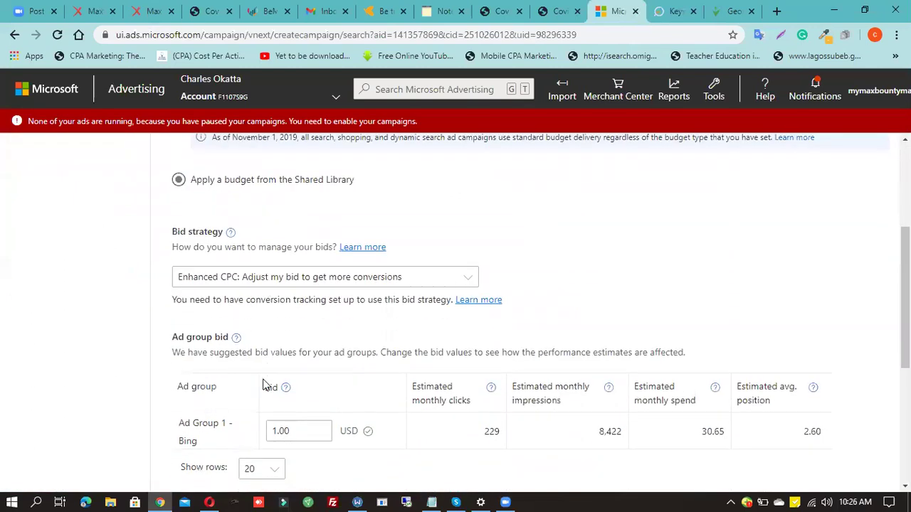
click(390, 263)
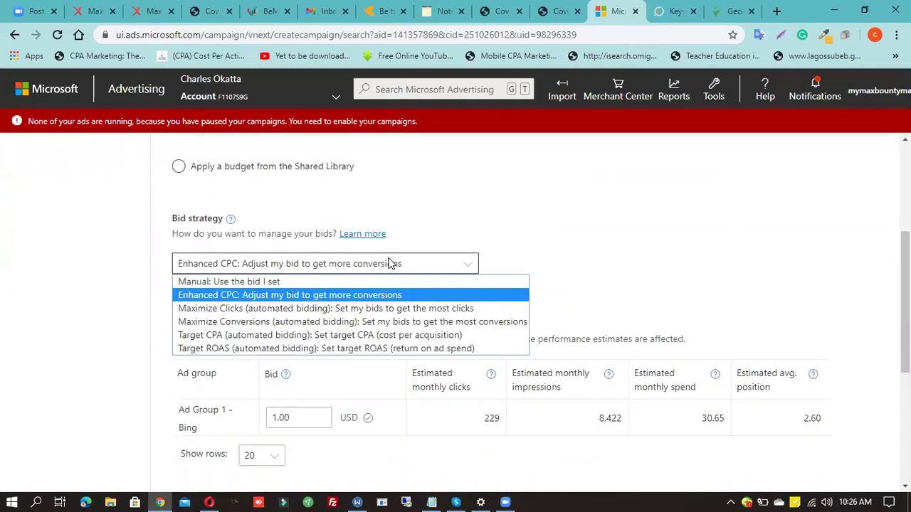
click(257, 281)
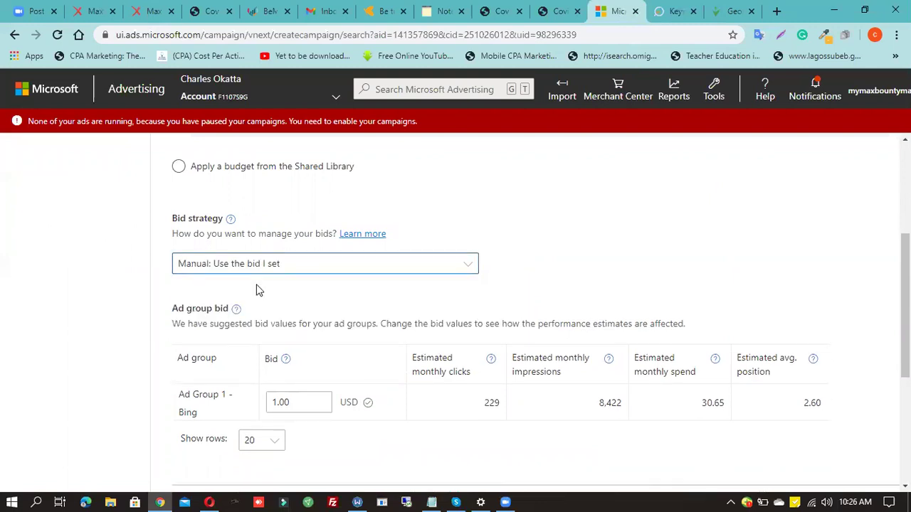
click(298, 263)
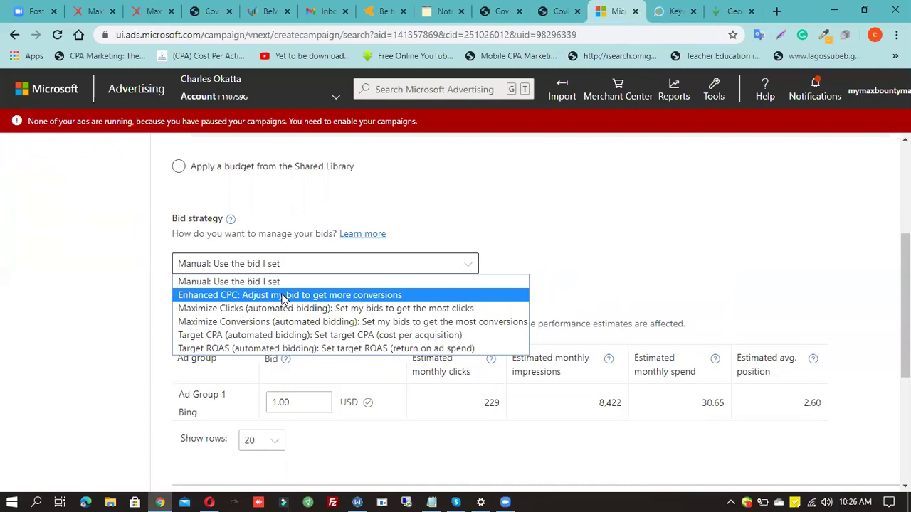
click(298, 281)
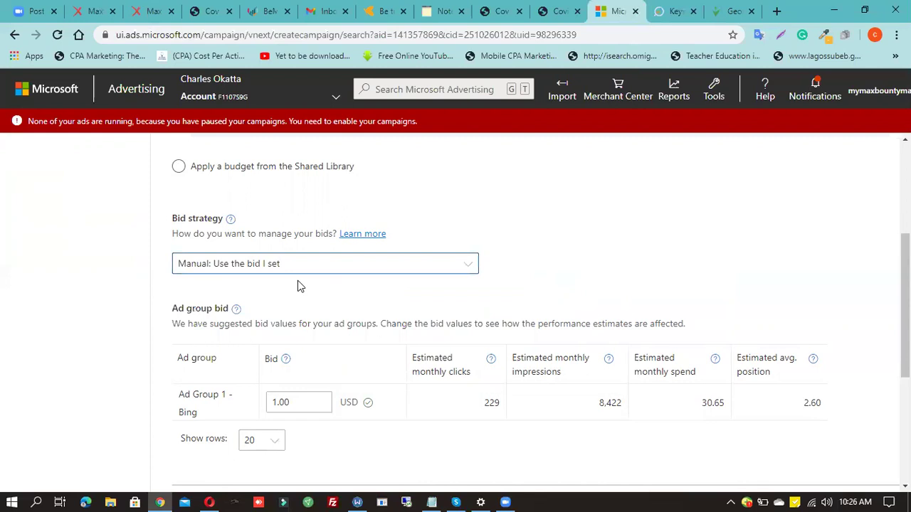
Set the bid for Ad Group 1 - Bing to 0.30 USD
double_click(280, 403)
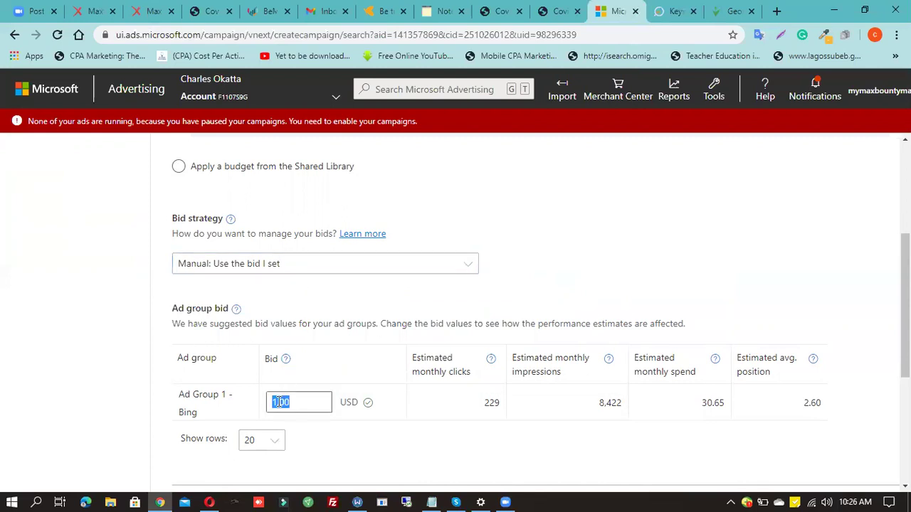
text(0.30)
click(110, 418)
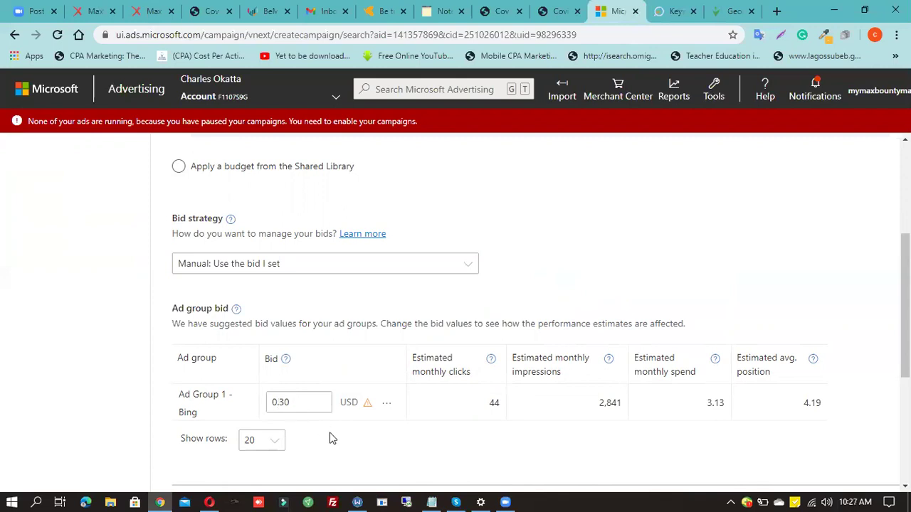
Expand the campaign targets and set the tablet bid adjustment to decrease by 90%
scroll(329, 439, down, 1)
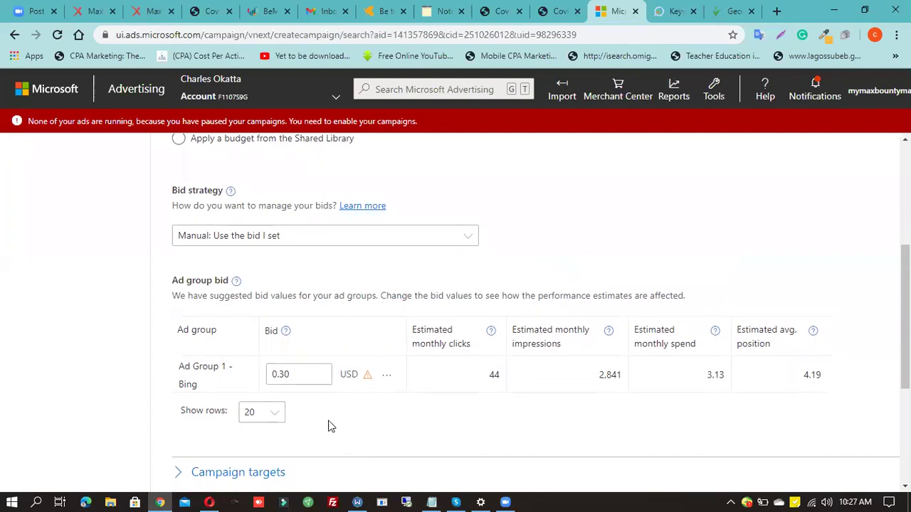
scroll(328, 418, down, 3)
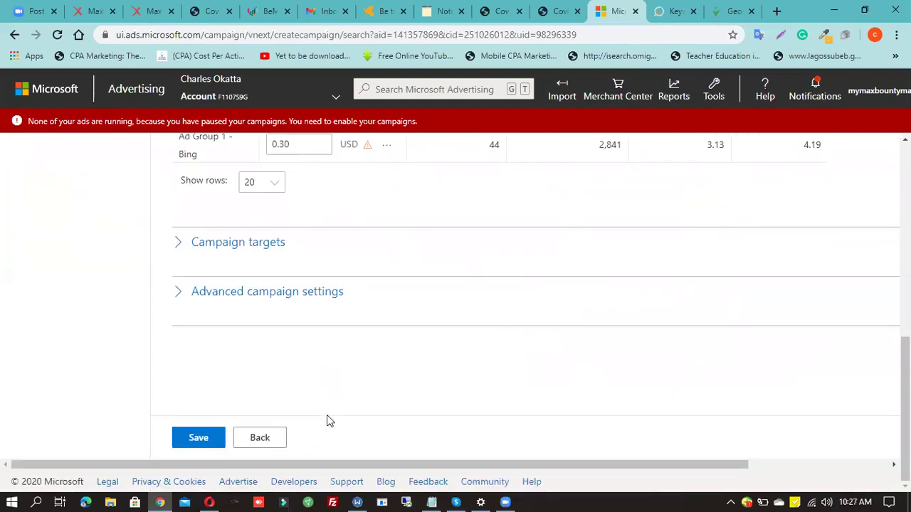
click(235, 251)
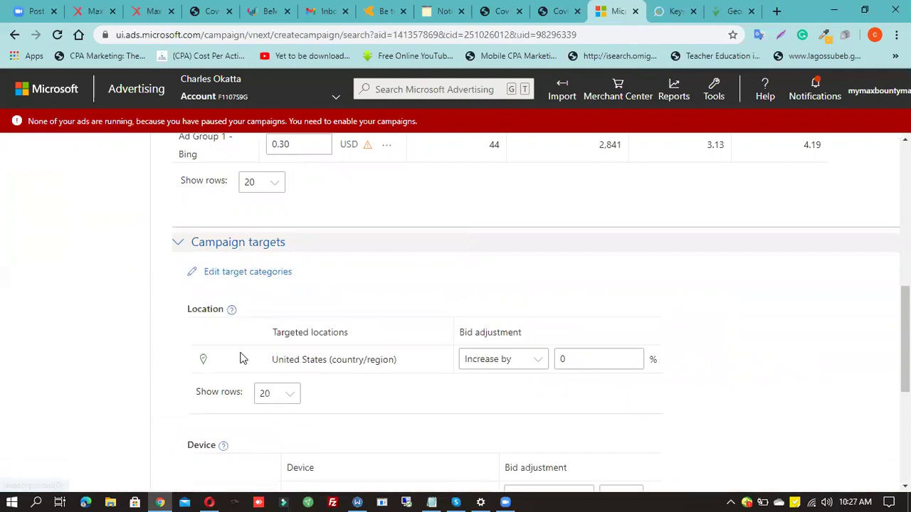
scroll(242, 358, down, 1)
scroll(242, 358, down, 3)
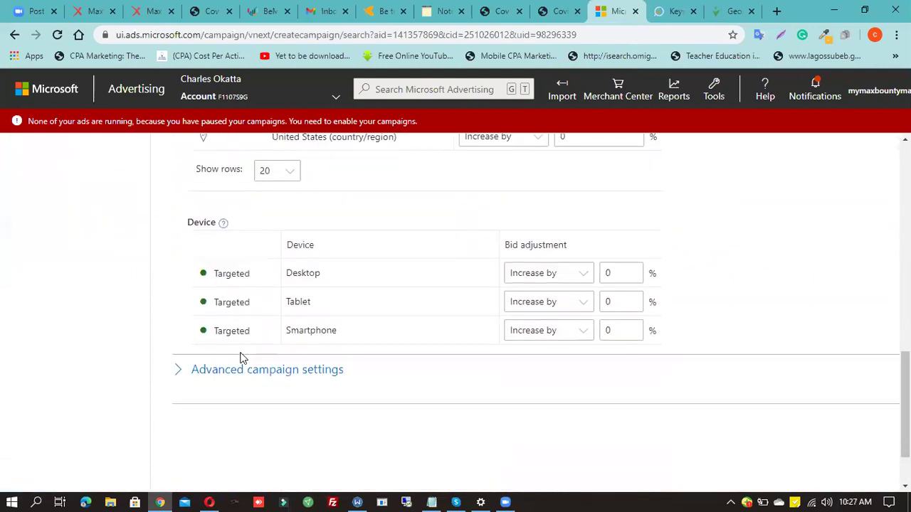
scroll(271, 291, up, 1)
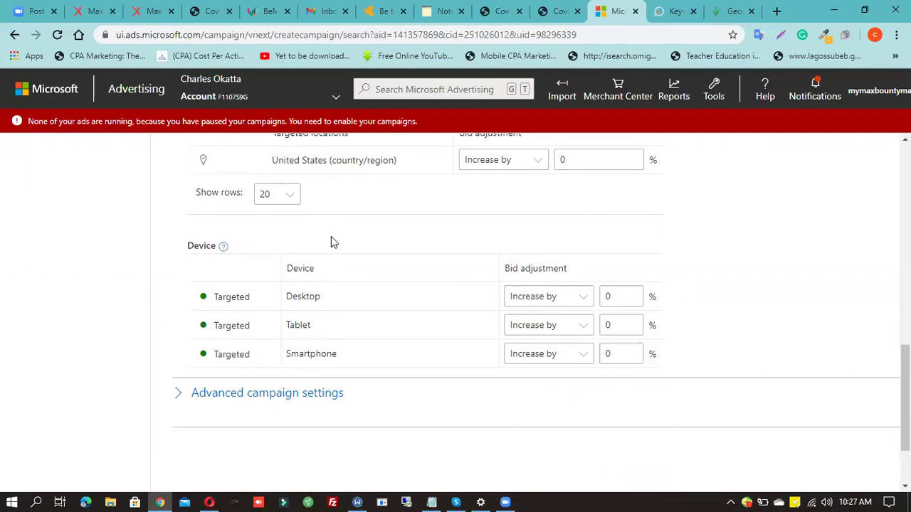
click(580, 329)
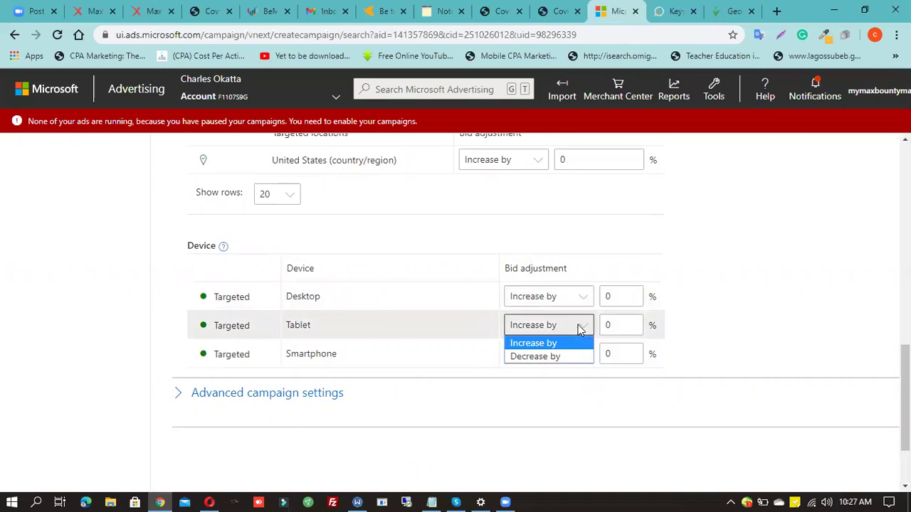
click(555, 356)
click(606, 323)
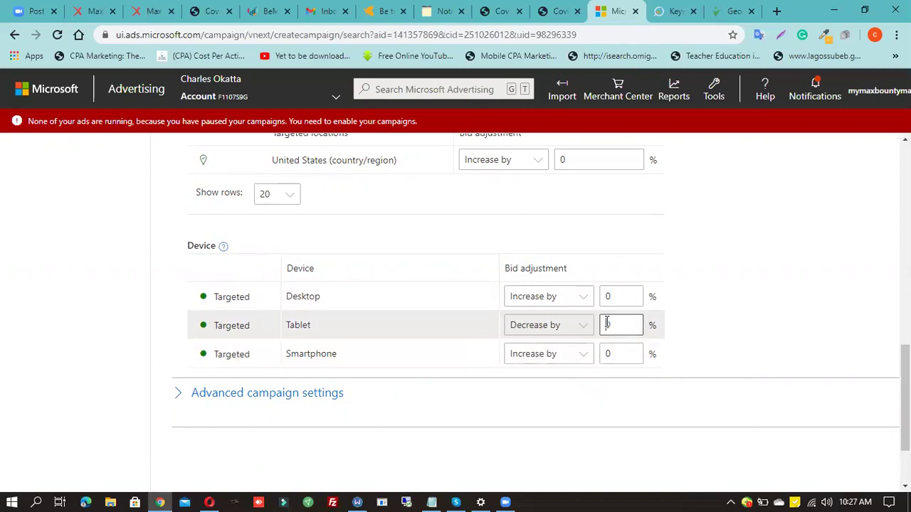
text(90)
click(731, 315)
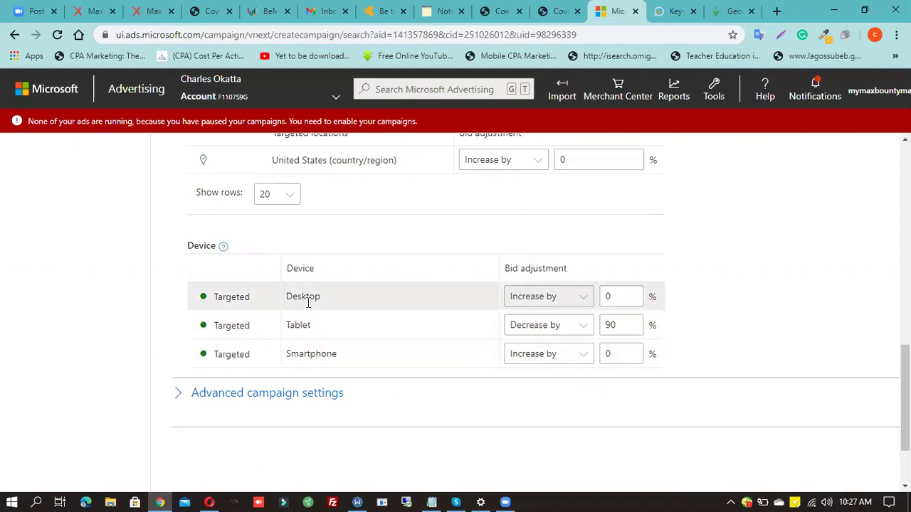
Expand the advanced campaign settings and keep the smartphone bid adjustment on "Increase by"
click(293, 402)
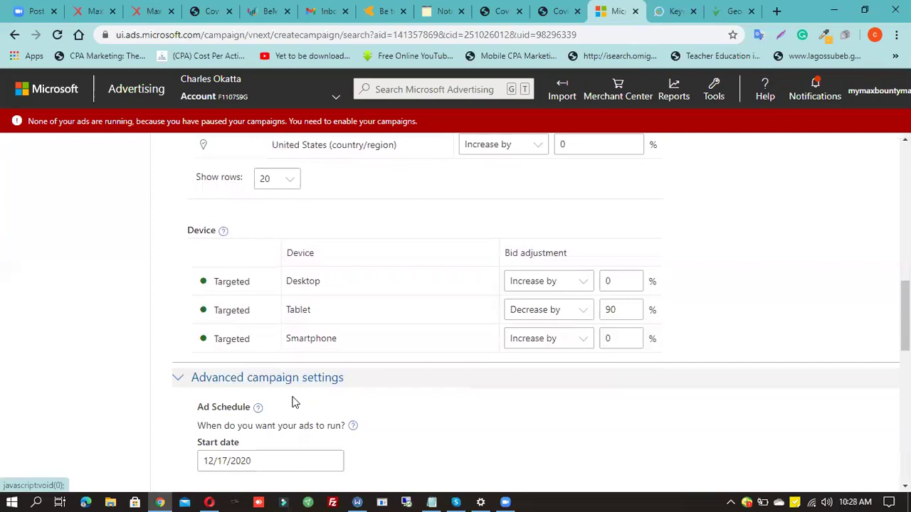
click(583, 343)
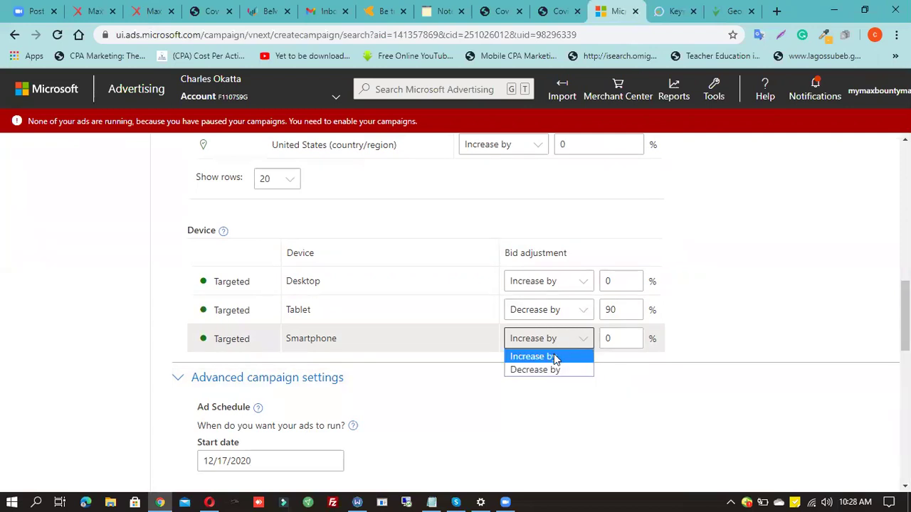
click(552, 357)
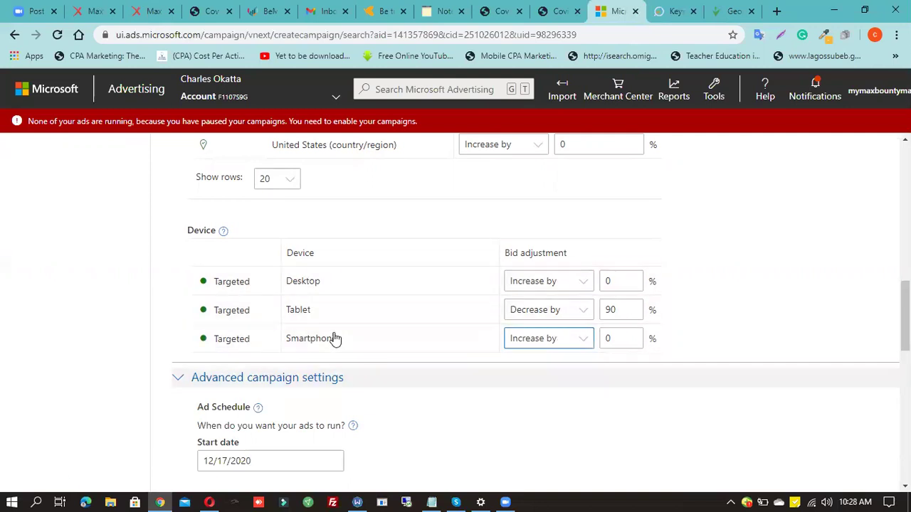
Set the campaign's ad schedule to end by 12/20/2020
scroll(335, 338, down, 4)
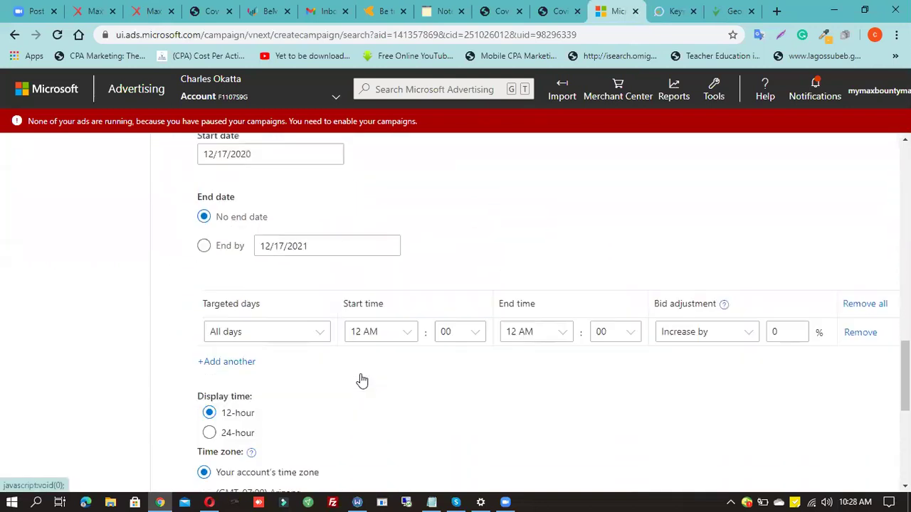
click(204, 195)
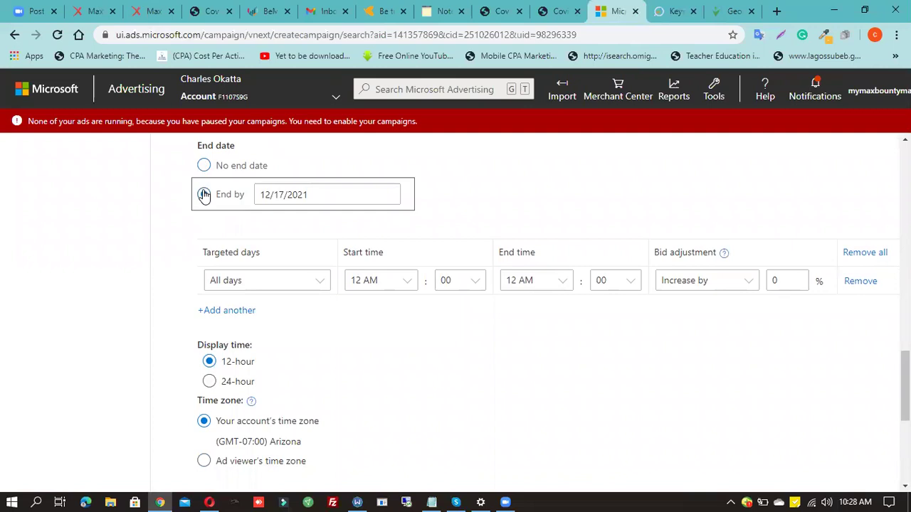
click(275, 197)
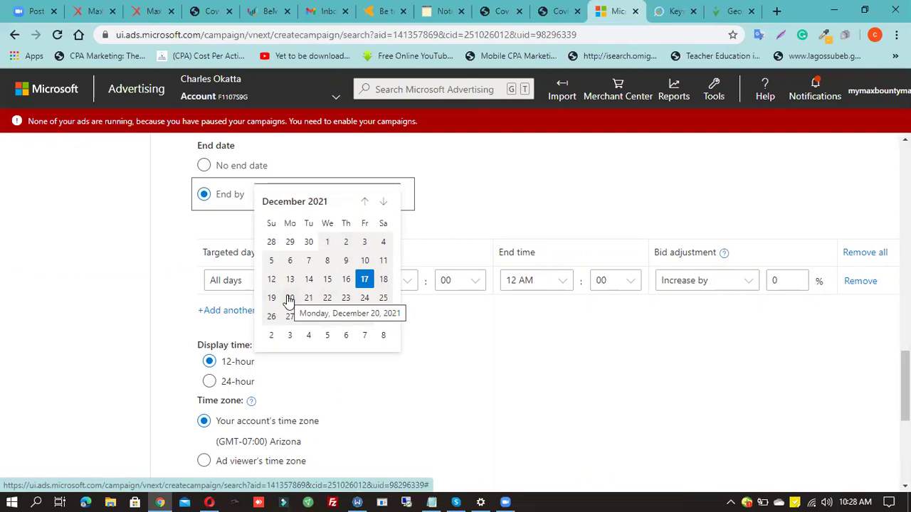
click(308, 205)
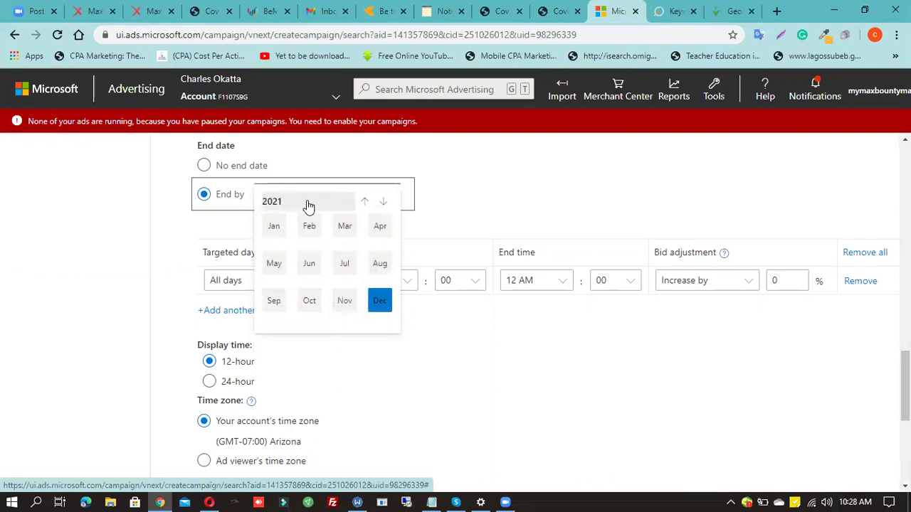
click(273, 226)
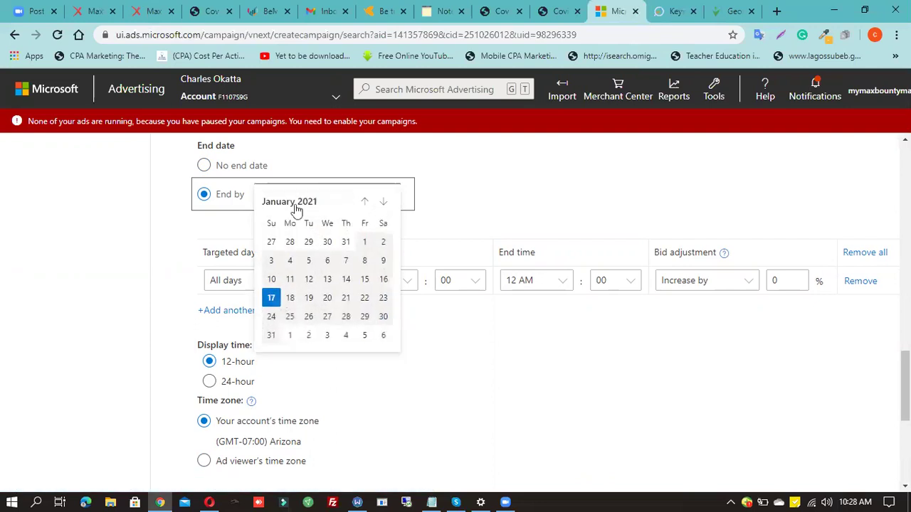
click(299, 207)
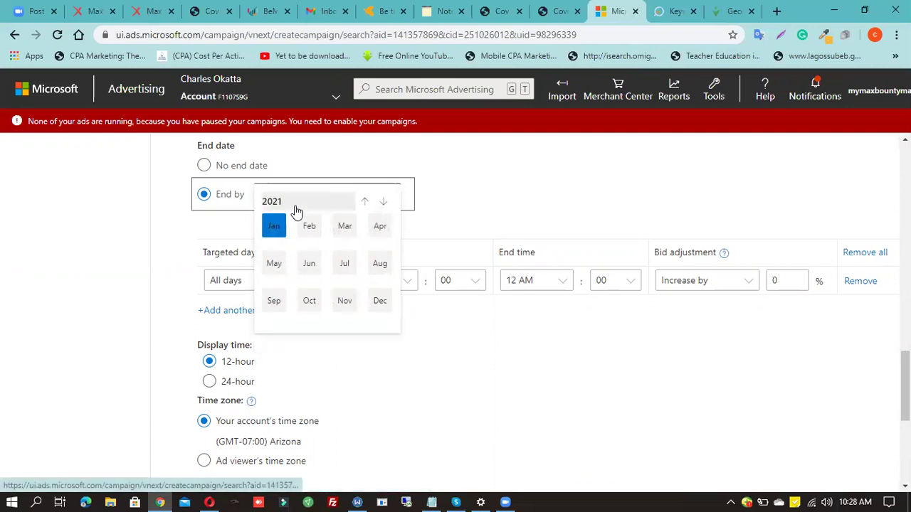
click(289, 205)
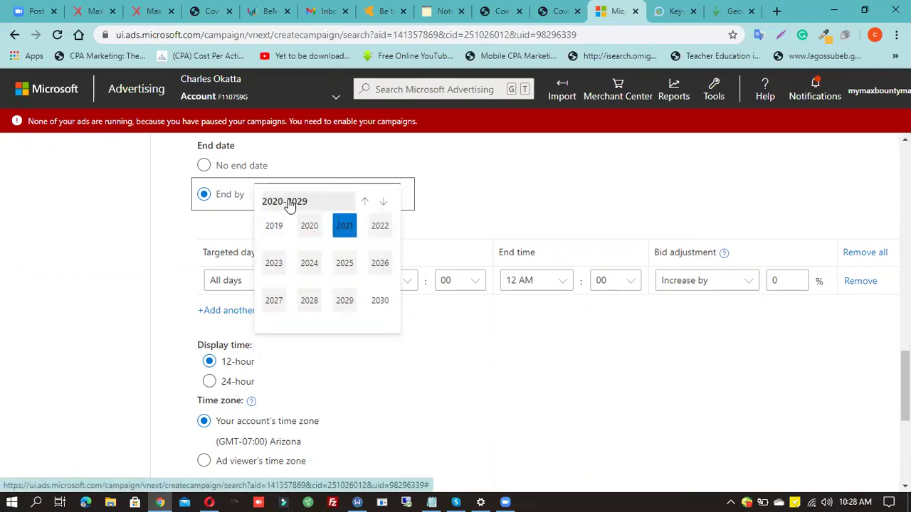
click(309, 227)
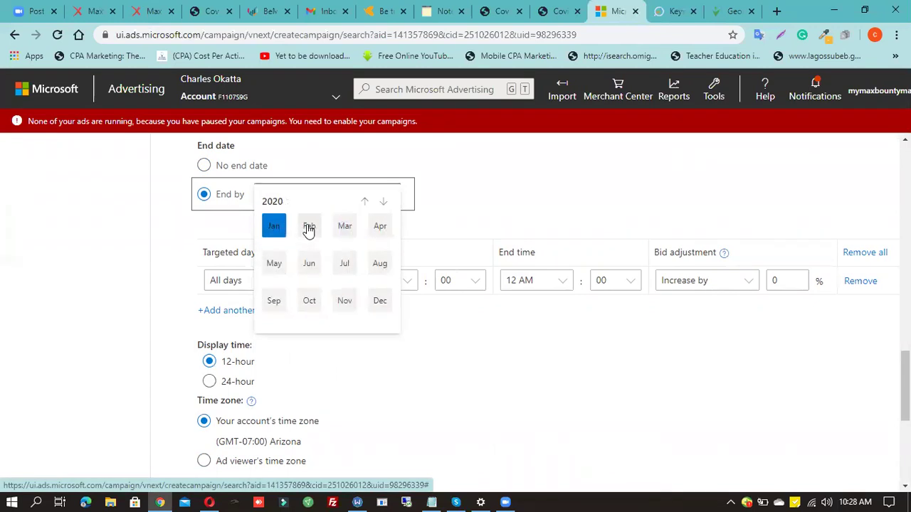
click(377, 305)
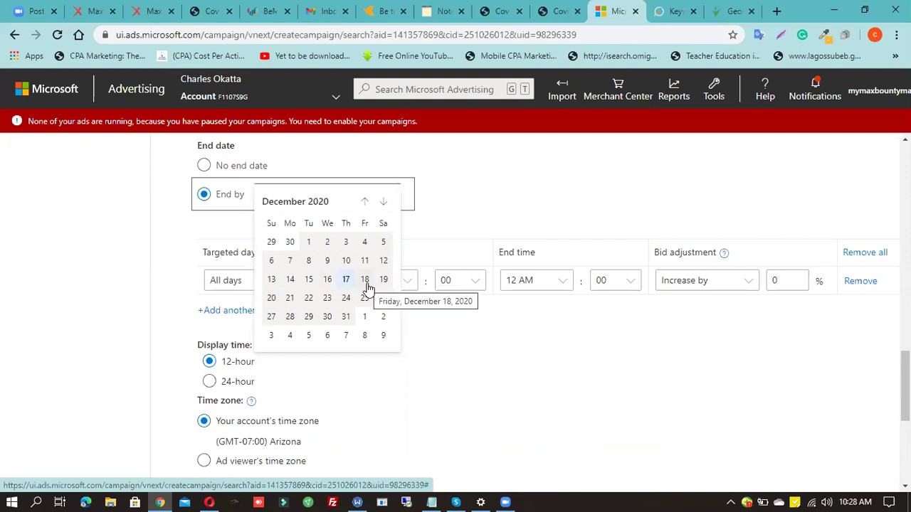
click(271, 298)
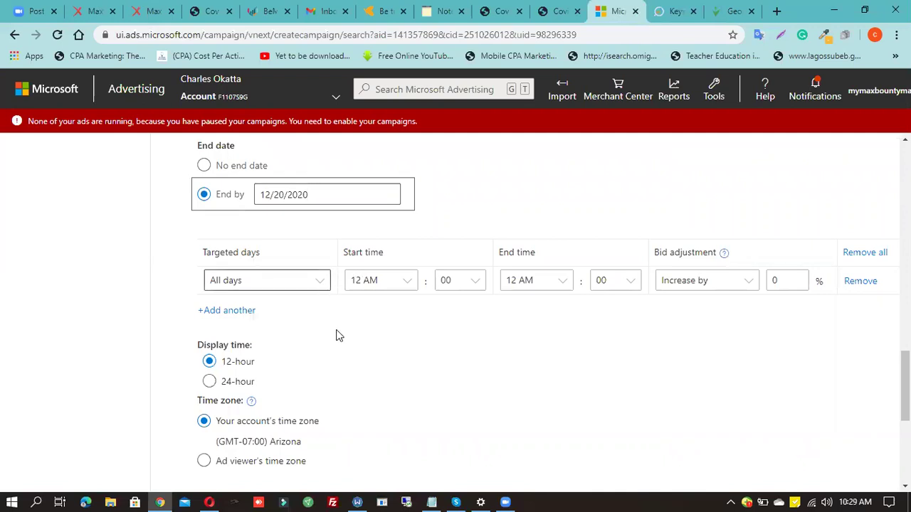
Expand the Audience ads and Ad distribution options under the campaign's other settings
scroll(339, 335, down, 3)
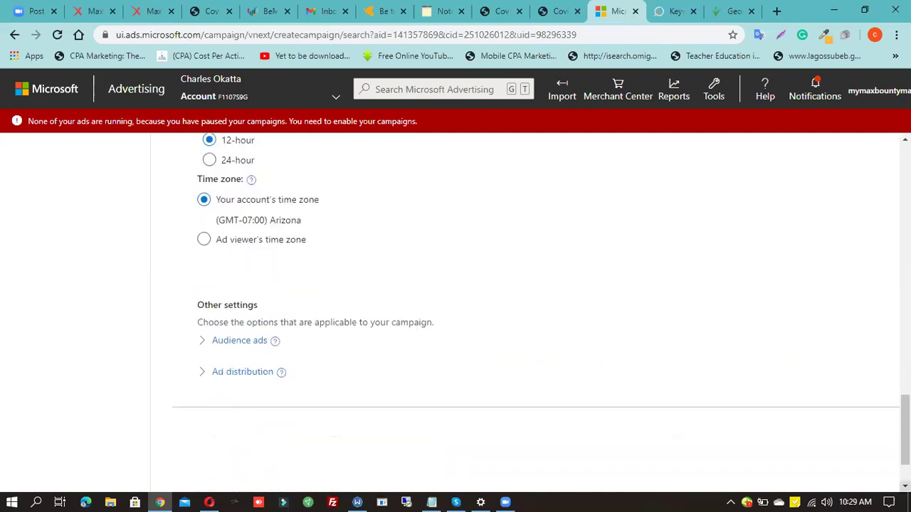
click(240, 341)
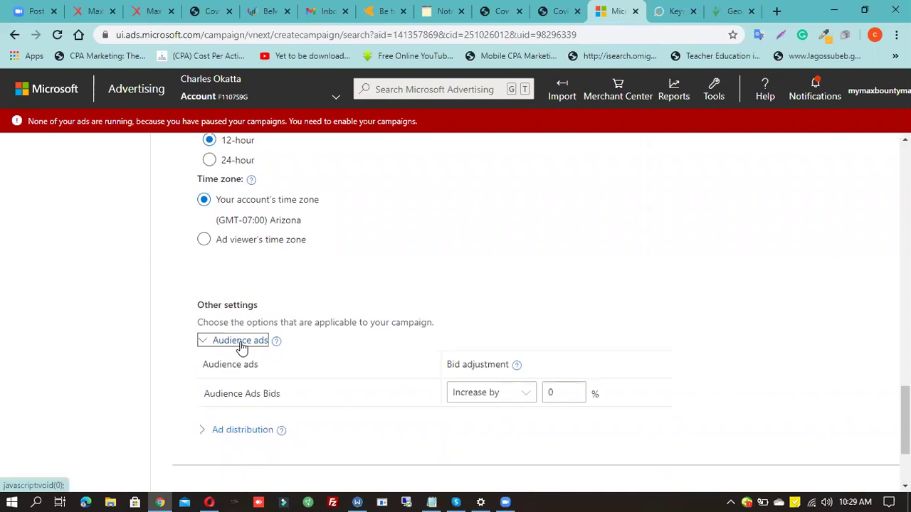
click(239, 431)
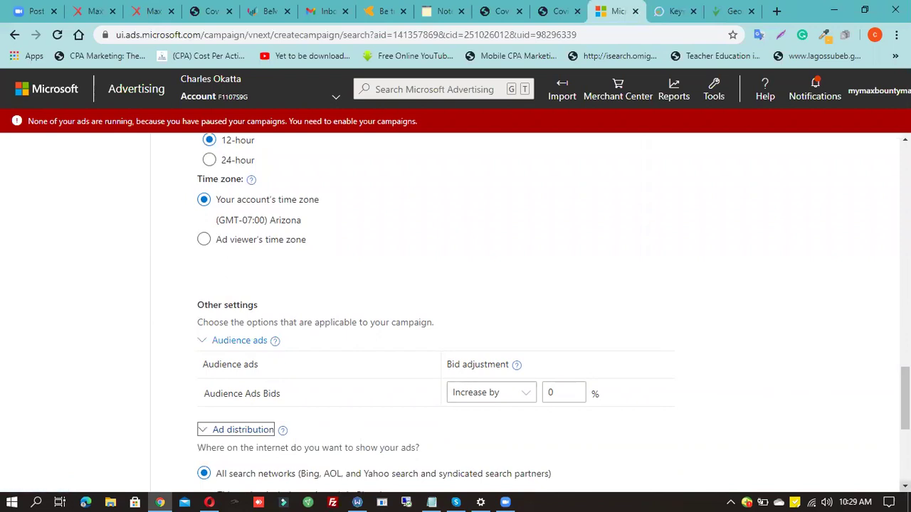
scroll(476, 356, down, 3)
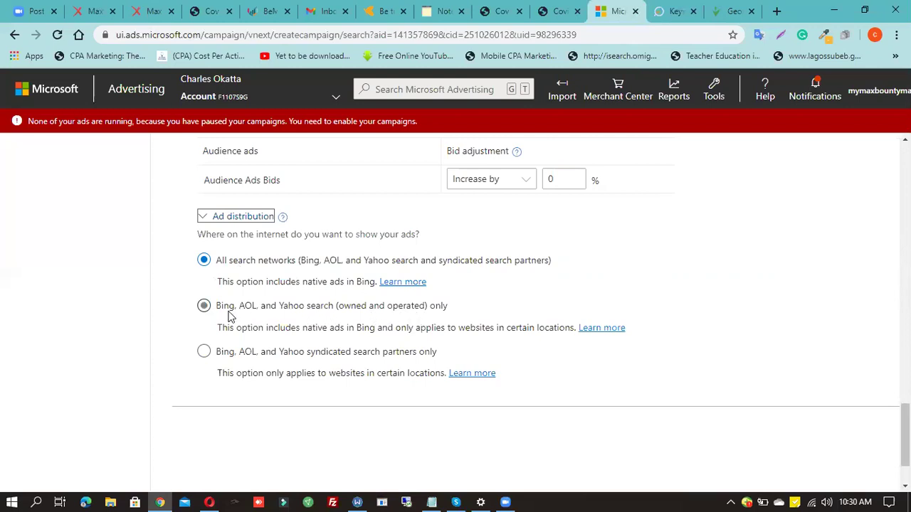
Try the owned-and-operated and syndicated-partners-only ad distribution options, and return the selection to all search networks
click(205, 308)
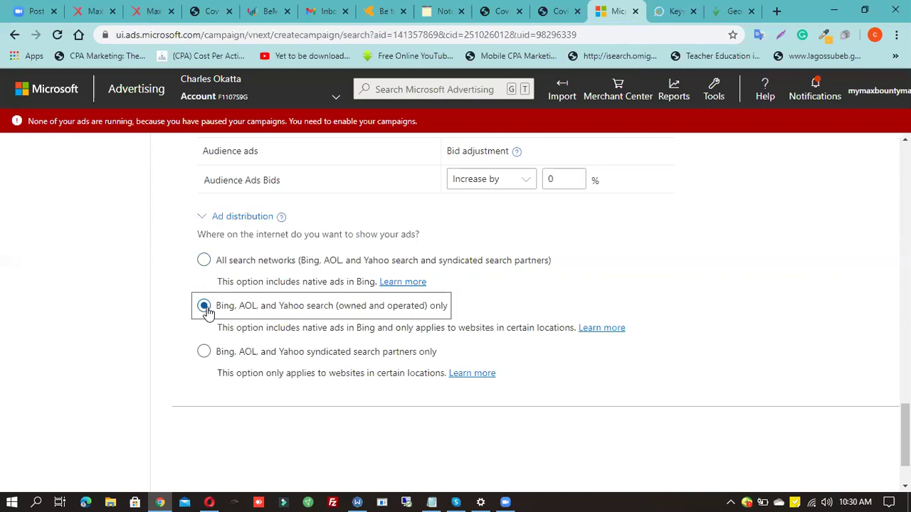
click(205, 261)
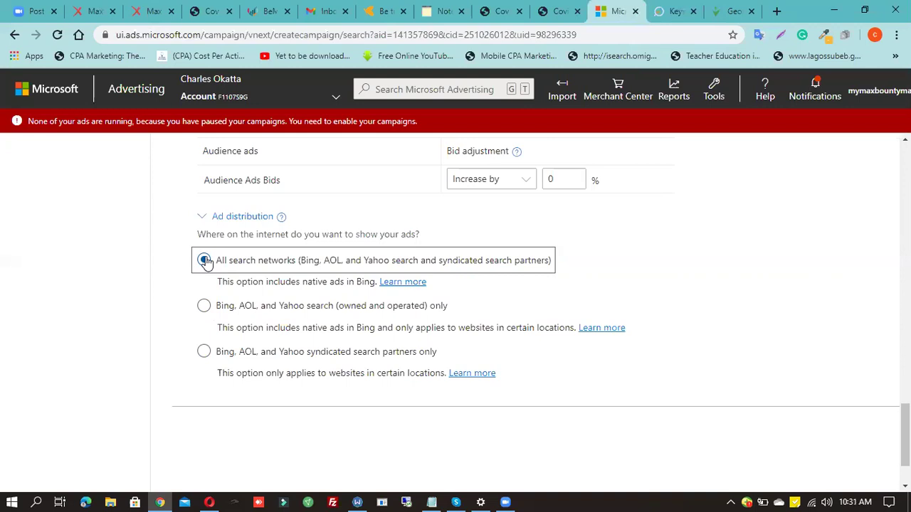
click(205, 307)
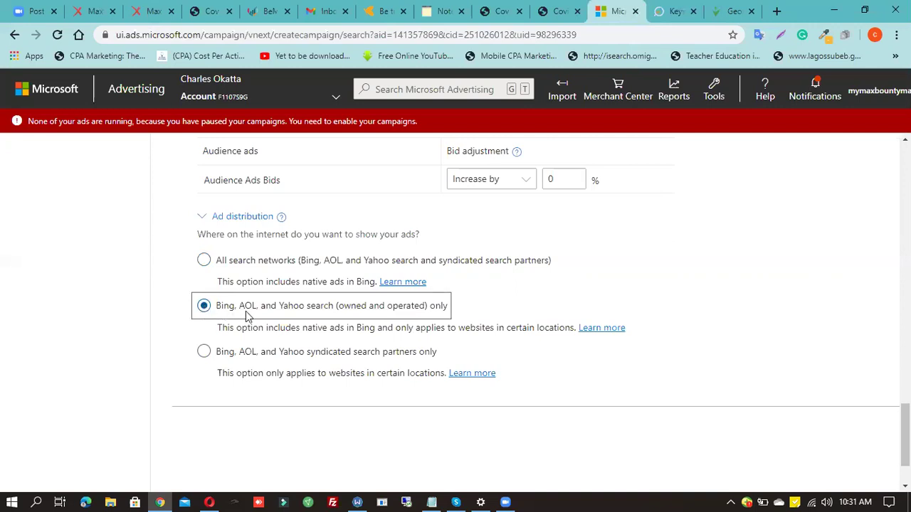
click(202, 352)
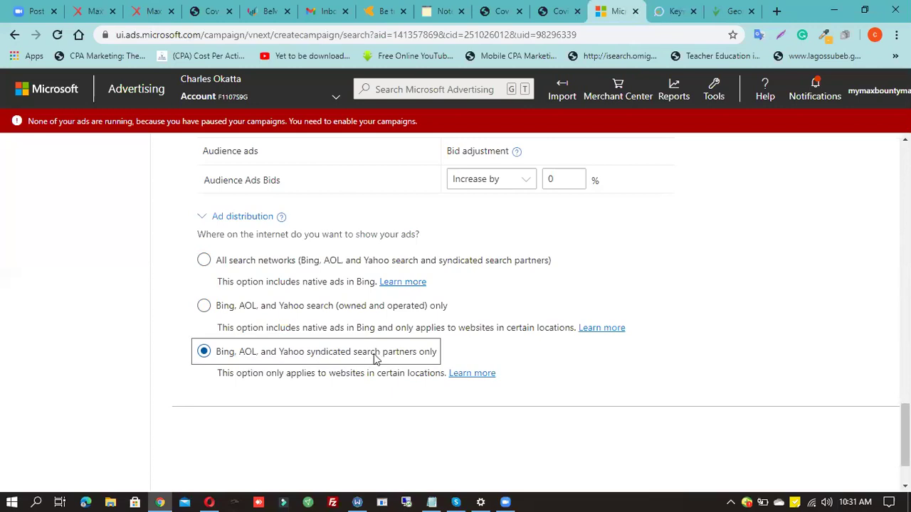
click(204, 306)
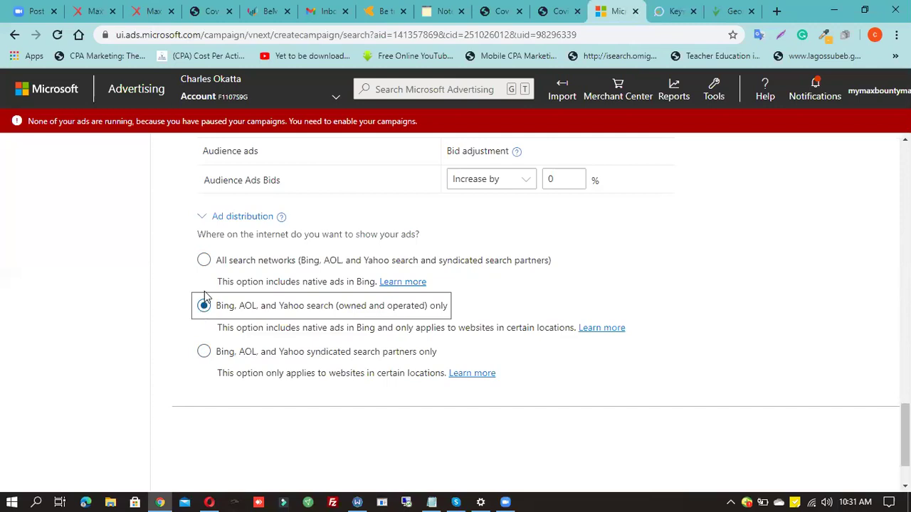
click(204, 261)
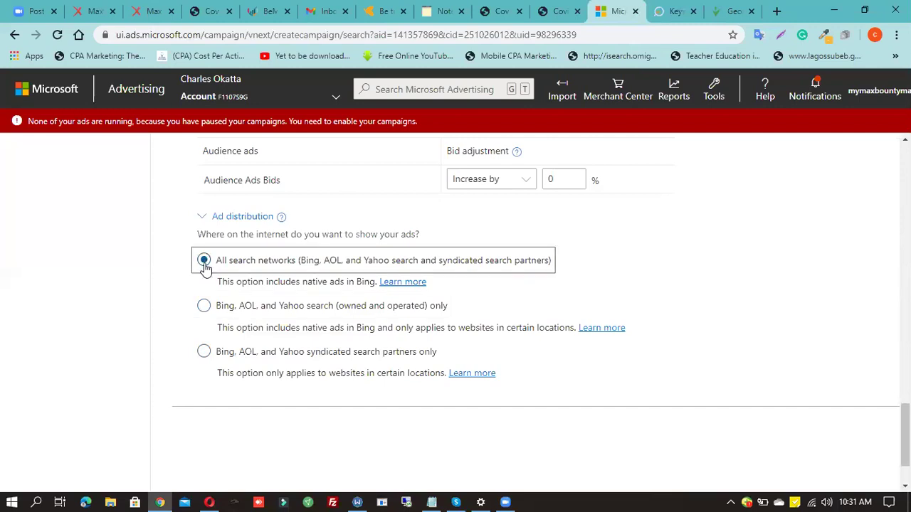
click(204, 306)
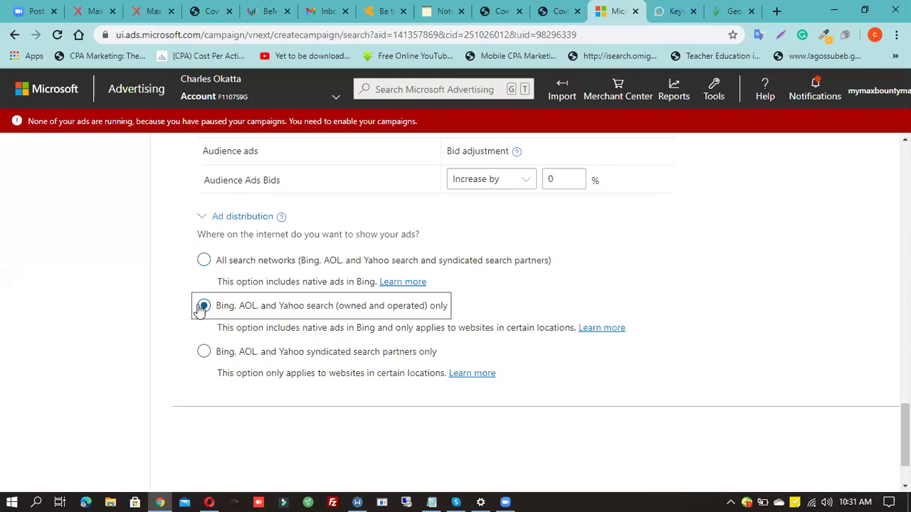
click(205, 353)
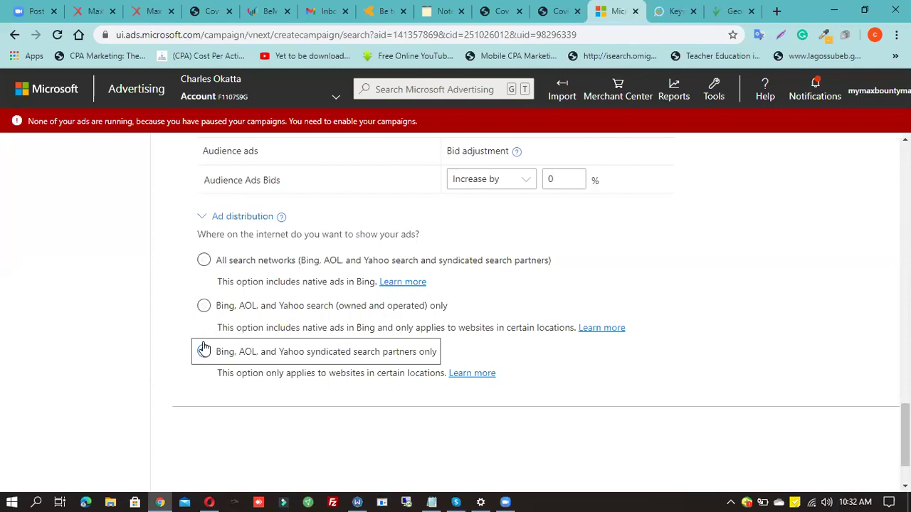
click(204, 261)
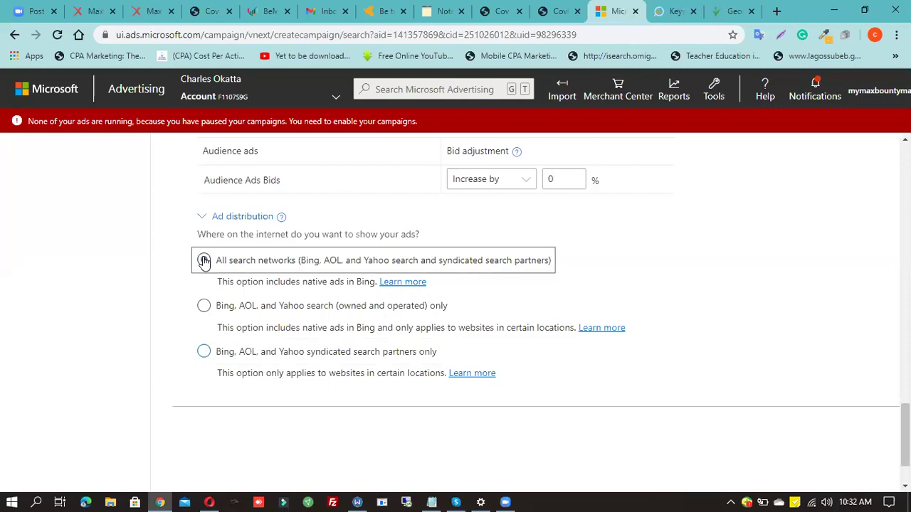
Open DuckDuckGo in a new browser tab through a Google search for "duckduckgo", and search it for "clinical trial"
click(776, 11)
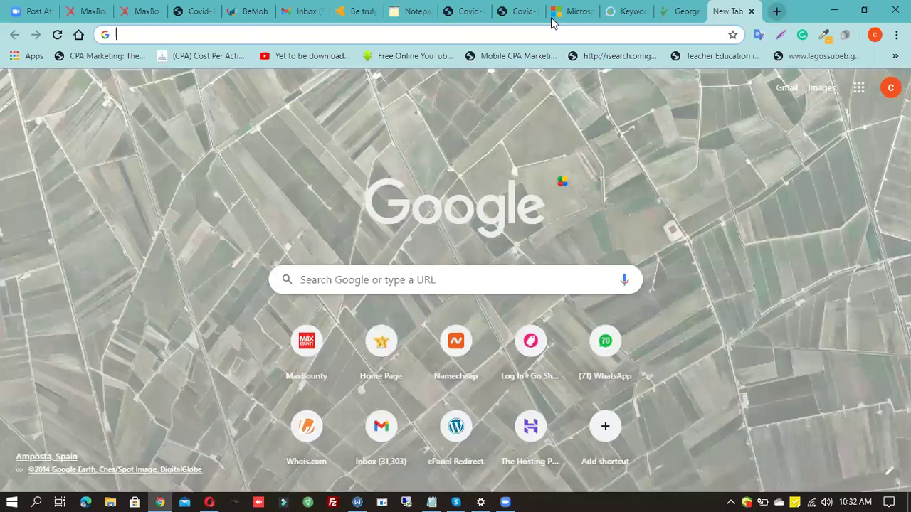
text(ducdu)
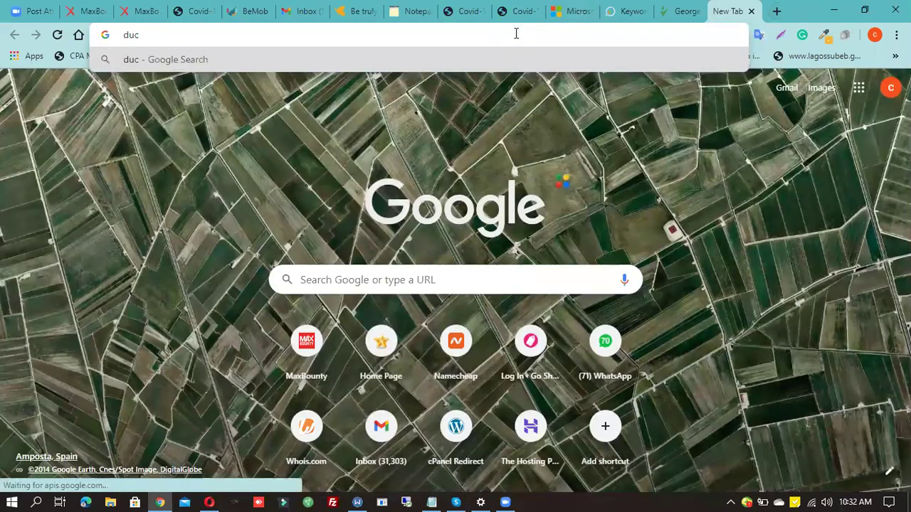
key(BackSpace)
key(BackSpace)
text(k)
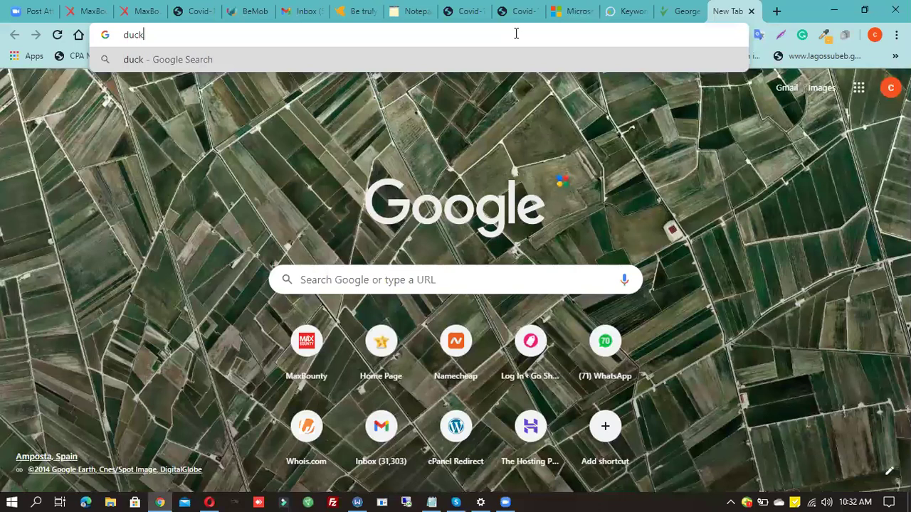
text(duckgo)
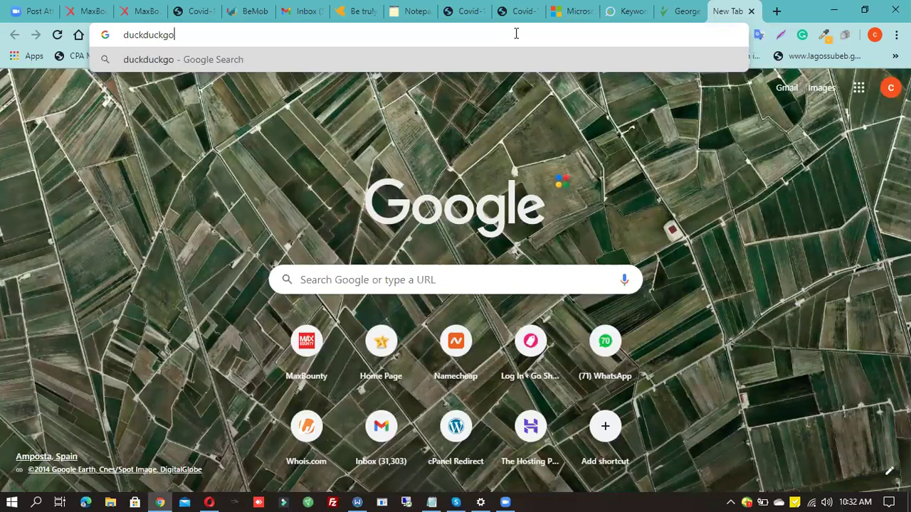
key(Return)
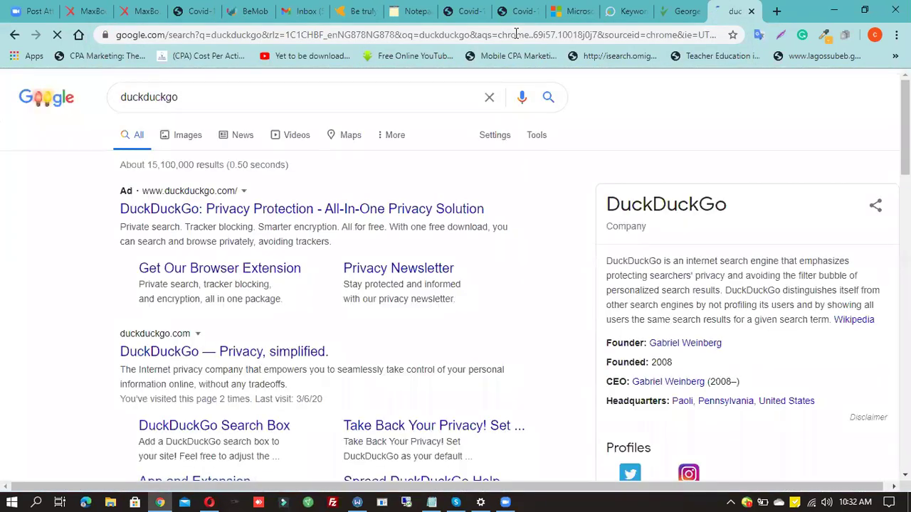
click(241, 208)
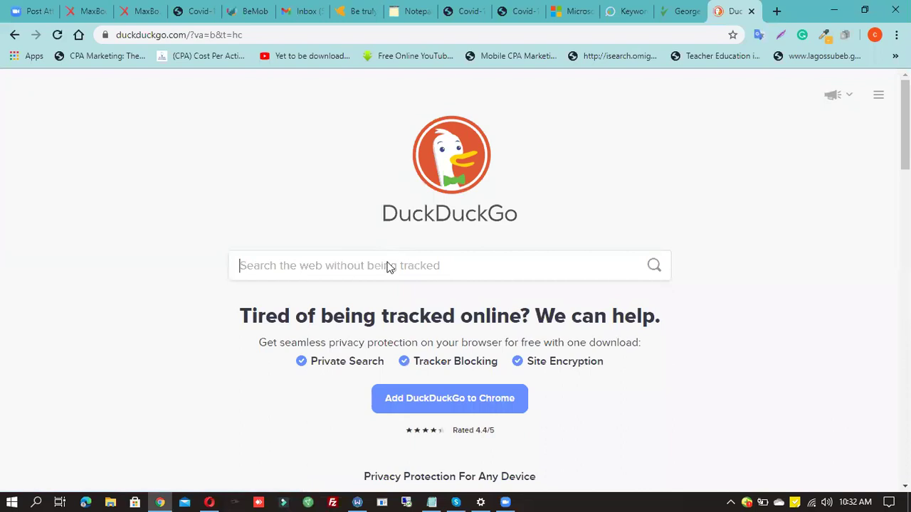
text(clinical trial)
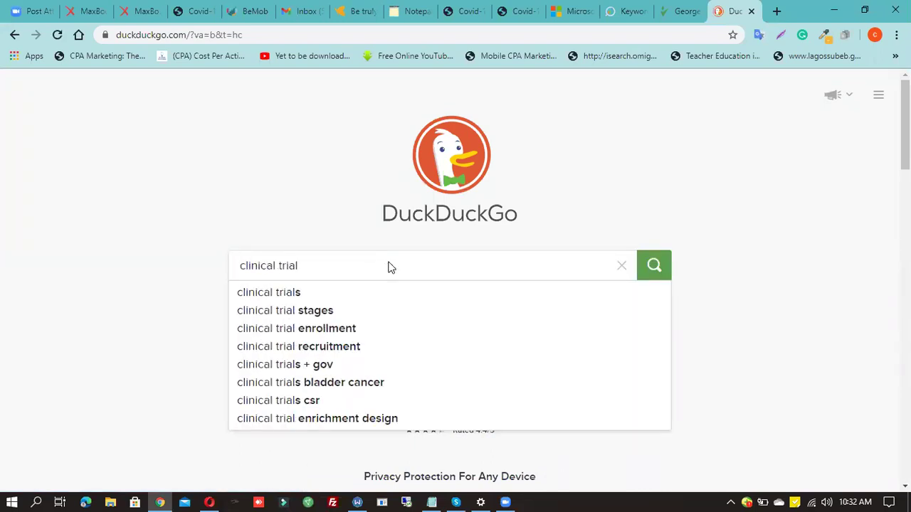
key(Return)
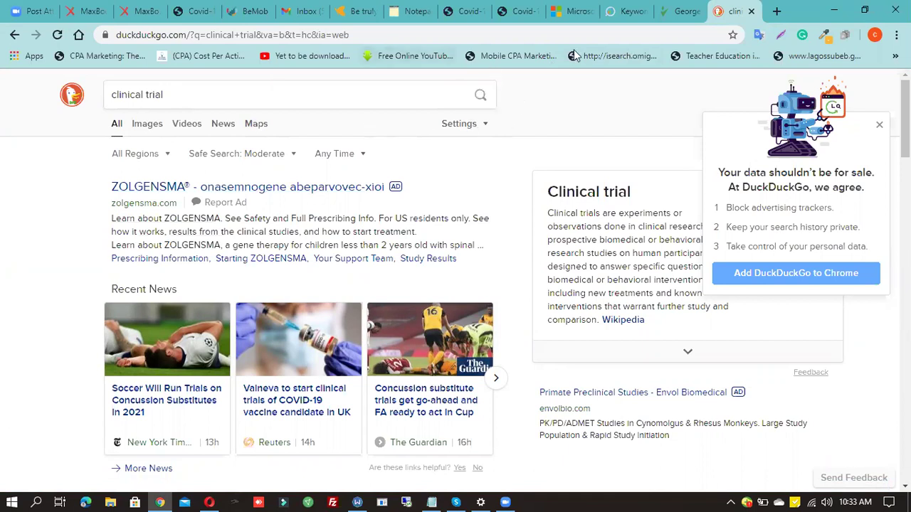
Try to open bing.com in the tab with the DuckDuckGo results
click(377, 33)
text(bing.com)
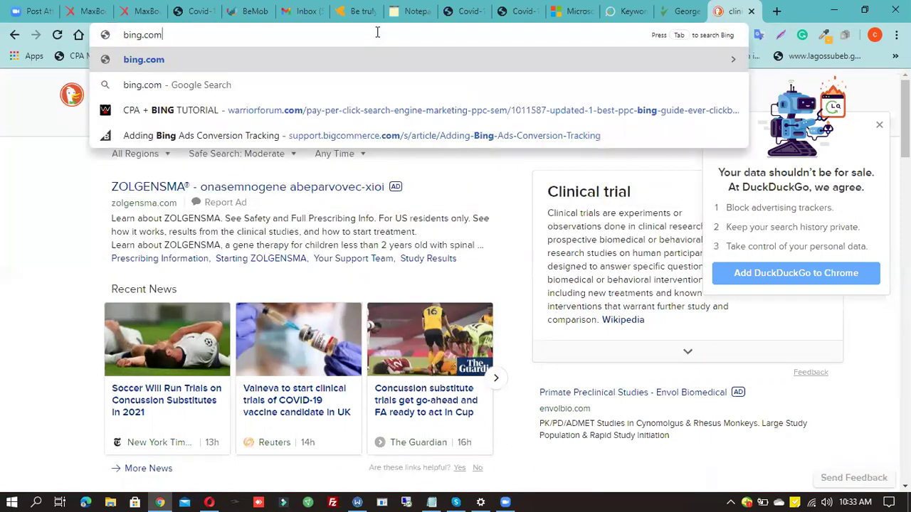
click(4, 328)
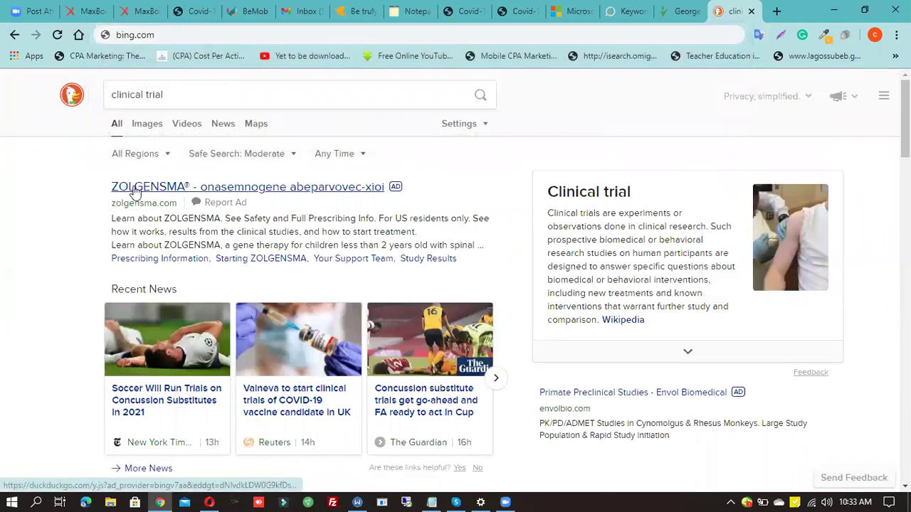
Examine the DuckDuckGo results page for "clinical trial", including its ads and organic listings
click(166, 97)
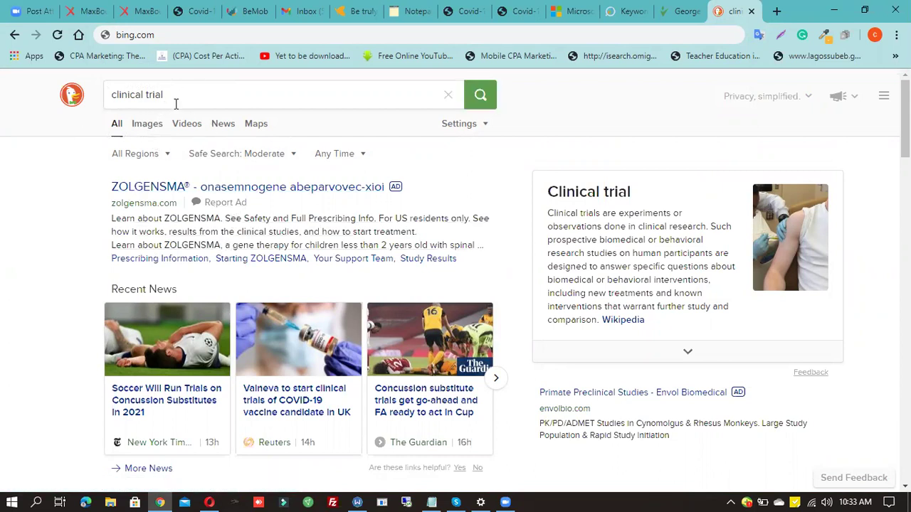
scroll(209, 282, down, 1)
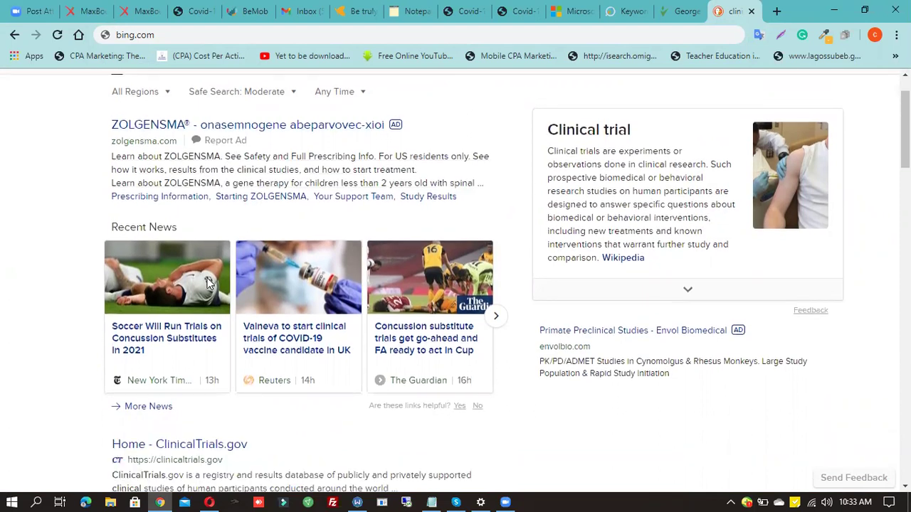
scroll(210, 283, down, 5)
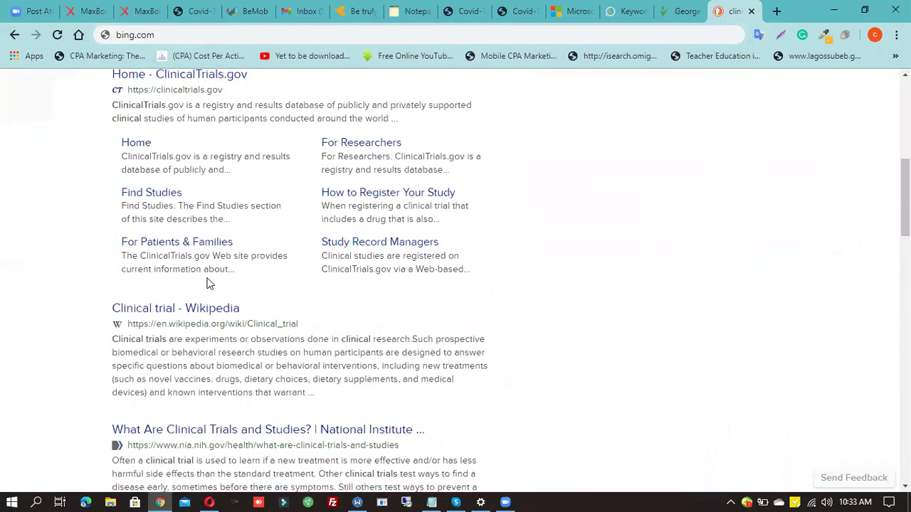
scroll(209, 283, up, 6)
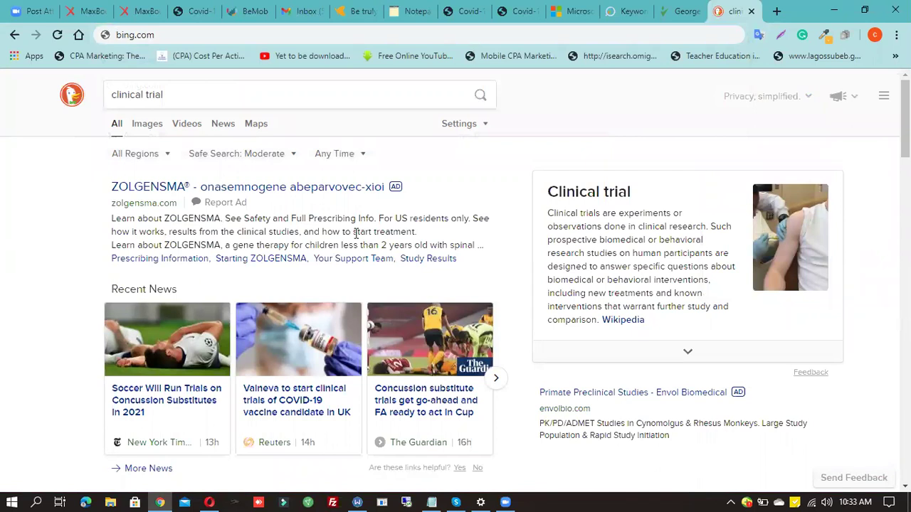
Return to the Microsoft Advertising campaign settings and highlight "native ads" in the description of the owned-and-operated distribution option
click(565, 15)
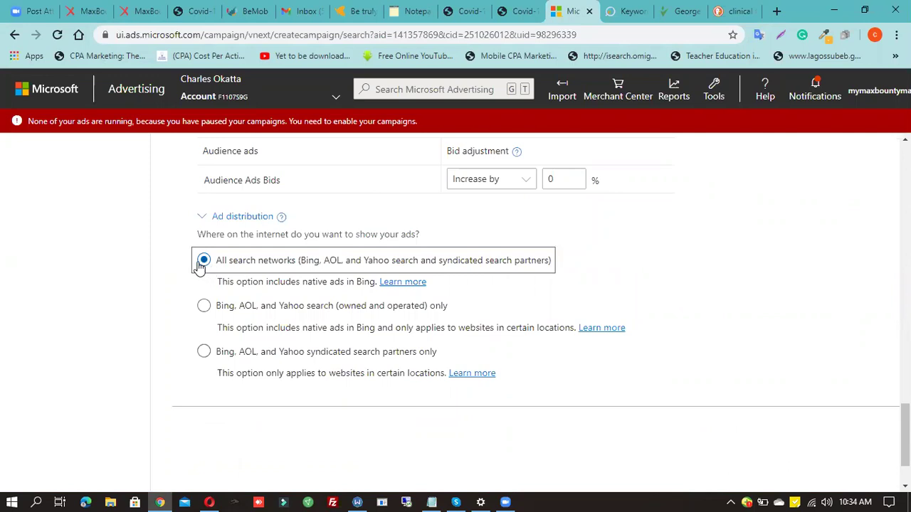
scroll(345, 429, down, 1)
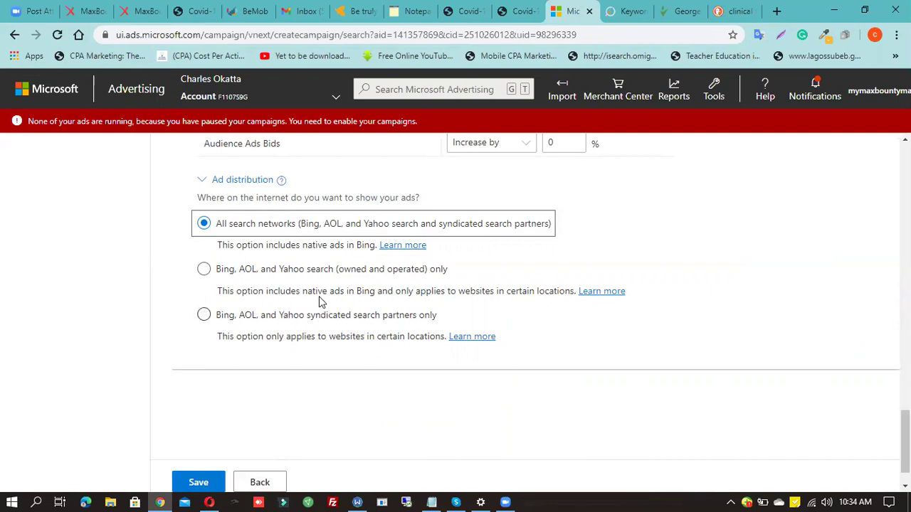
drag(302, 291, 343, 290)
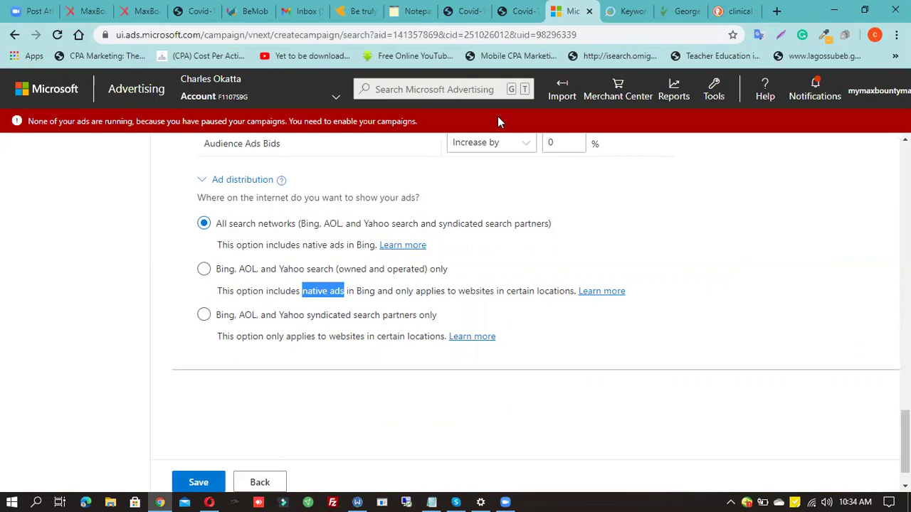
Open the Healthline website in a new browser tab through a Google search for "healthline"
click(776, 12)
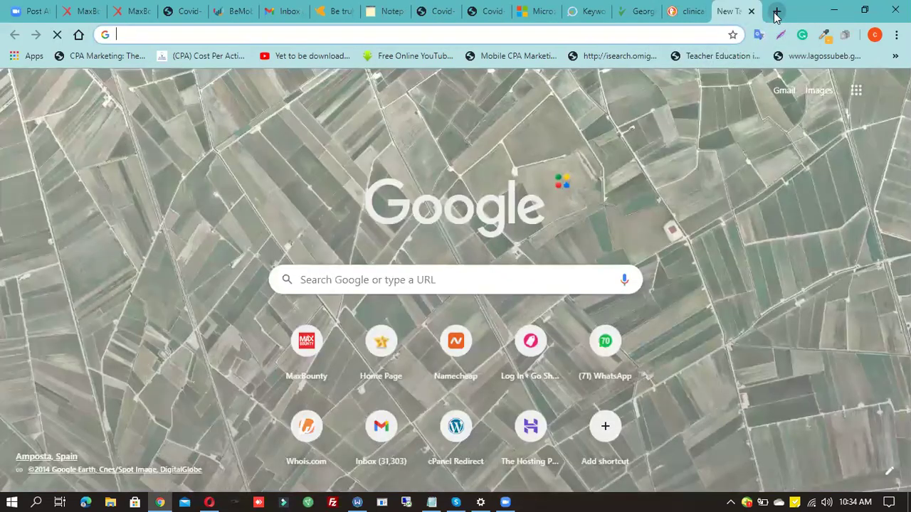
text(health)
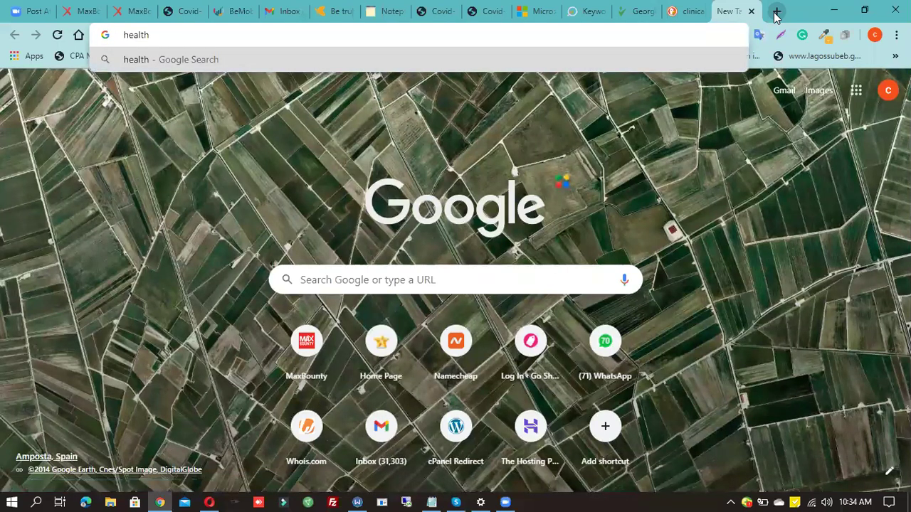
text(line)
key(Return)
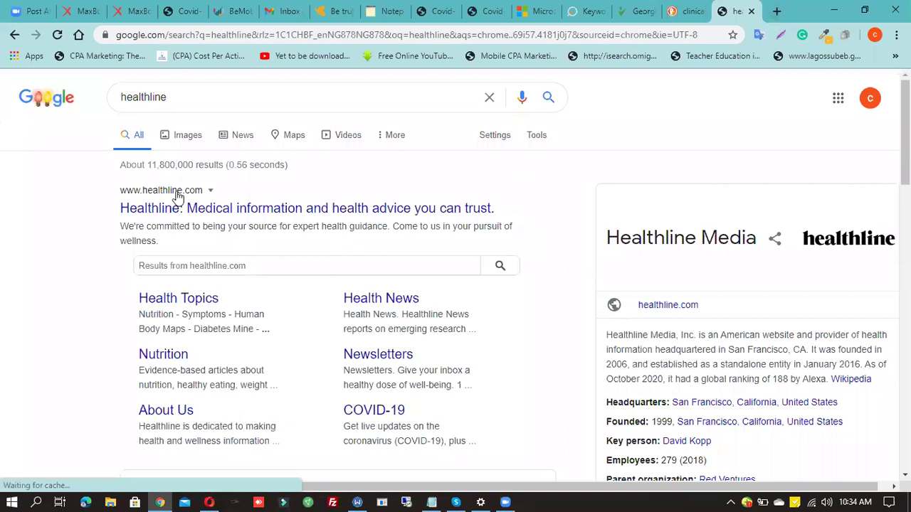
click(192, 211)
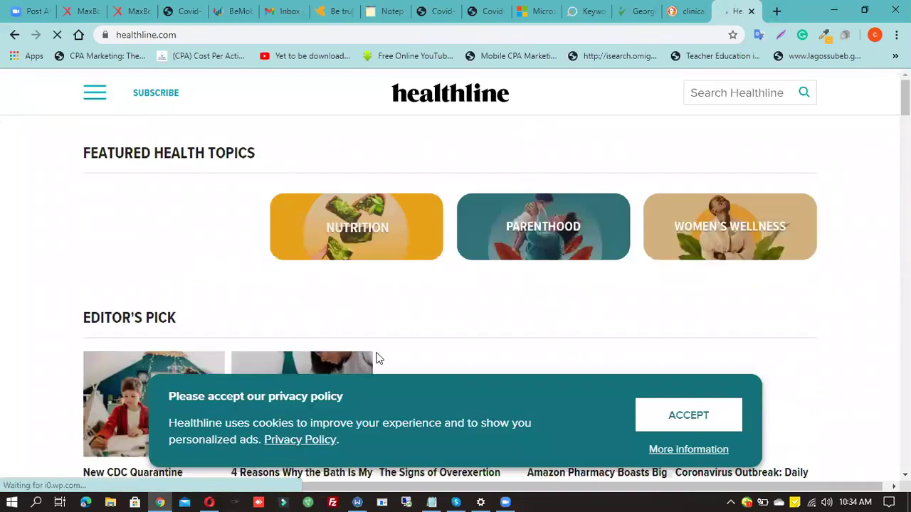
Open the Healthline article "COVID-19 Symptoms Usually Show Up in This Order" and dismiss the newsletter pop-up
scroll(406, 311, down, 10)
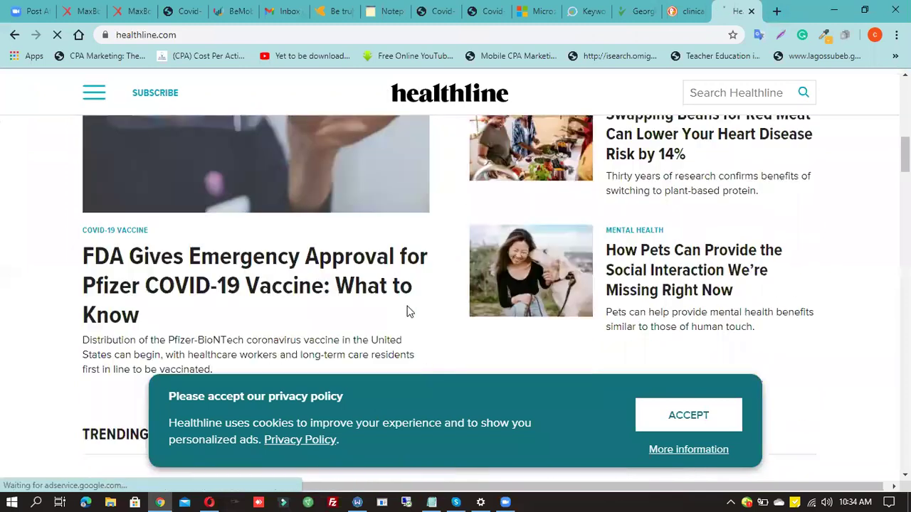
scroll(498, 334, down, 20)
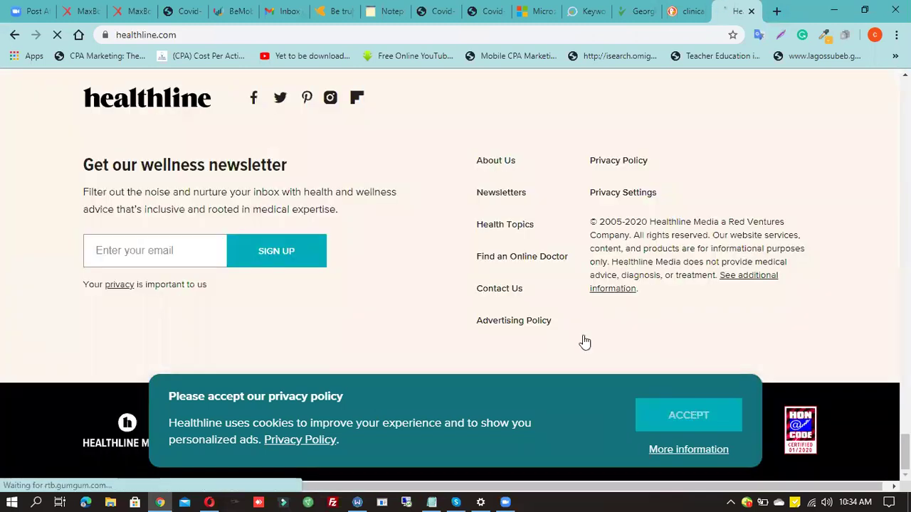
scroll(582, 341, up, 3)
scroll(583, 341, up, 7)
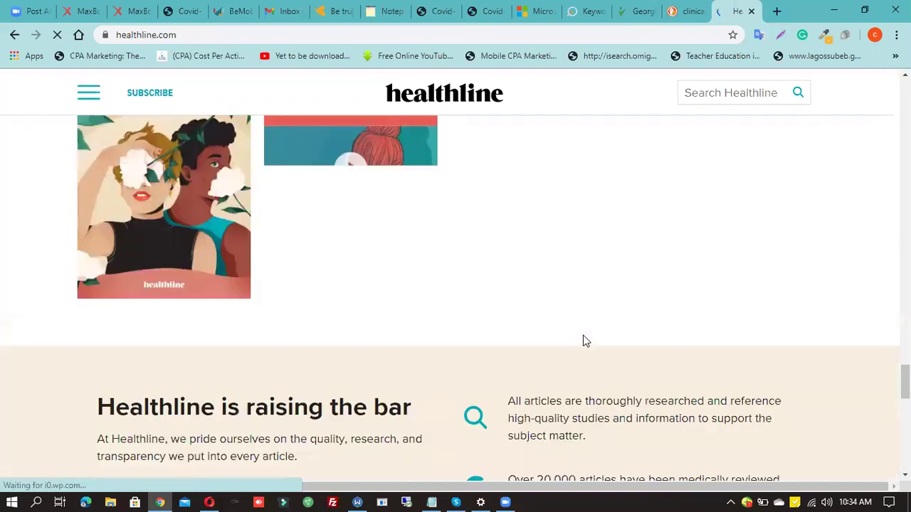
scroll(582, 342, up, 3)
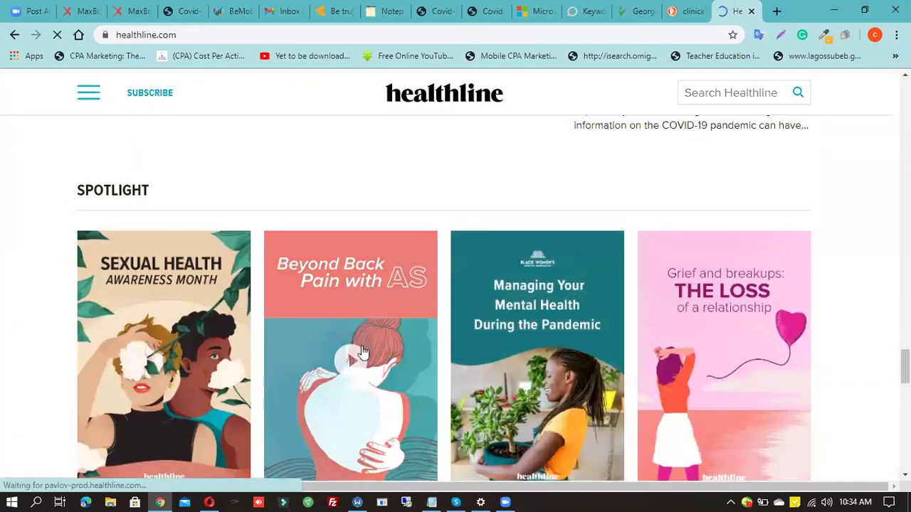
scroll(361, 352, up, 3)
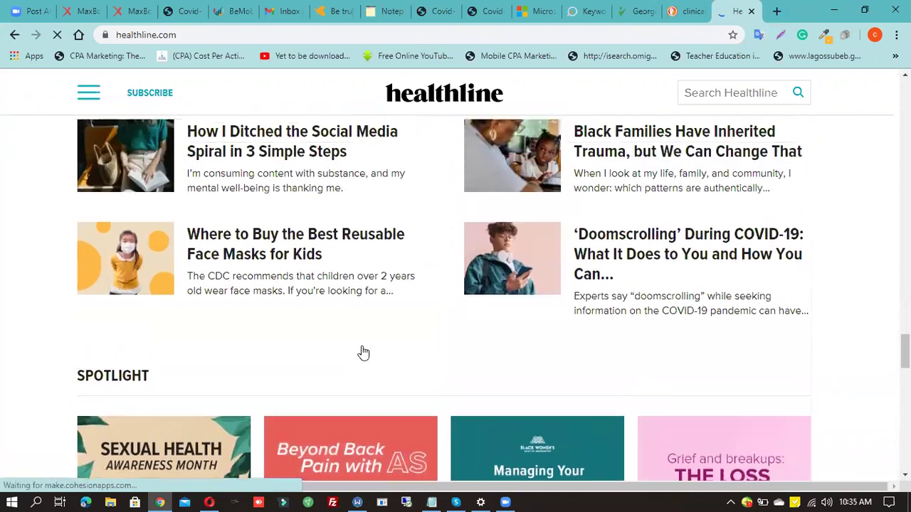
scroll(363, 352, up, 3)
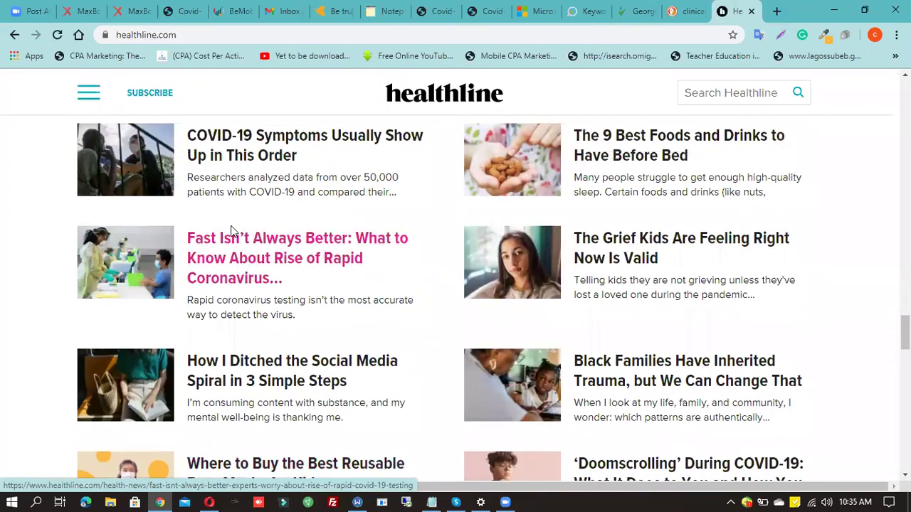
click(245, 162)
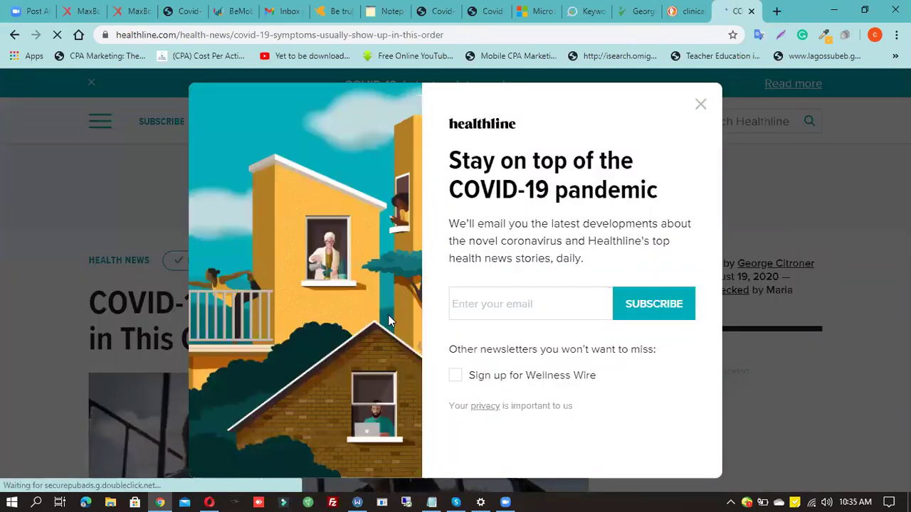
click(700, 105)
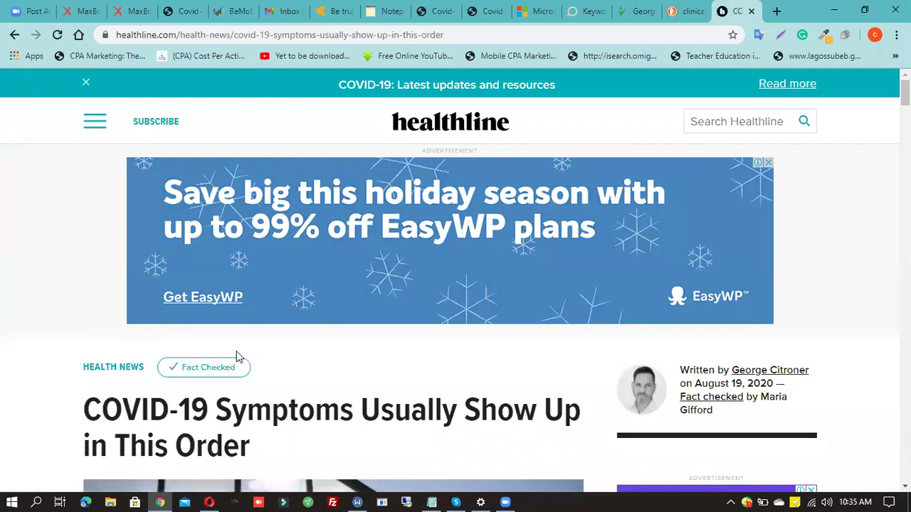
Examine the ad placements throughout the Healthline article and the coronavirus page below it, and return to the Healthline home page
scroll(237, 356, down, 7)
scroll(238, 356, down, 20)
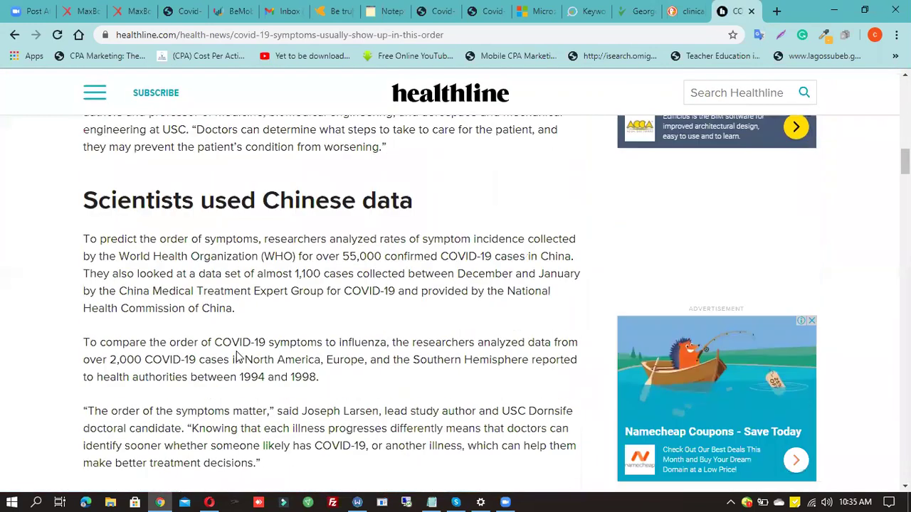
scroll(239, 357, down, 20)
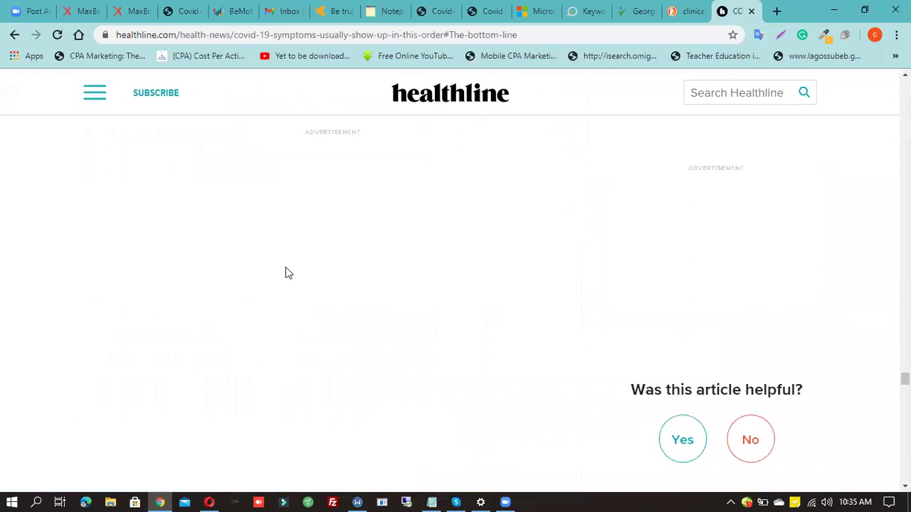
scroll(302, 276, down, 3)
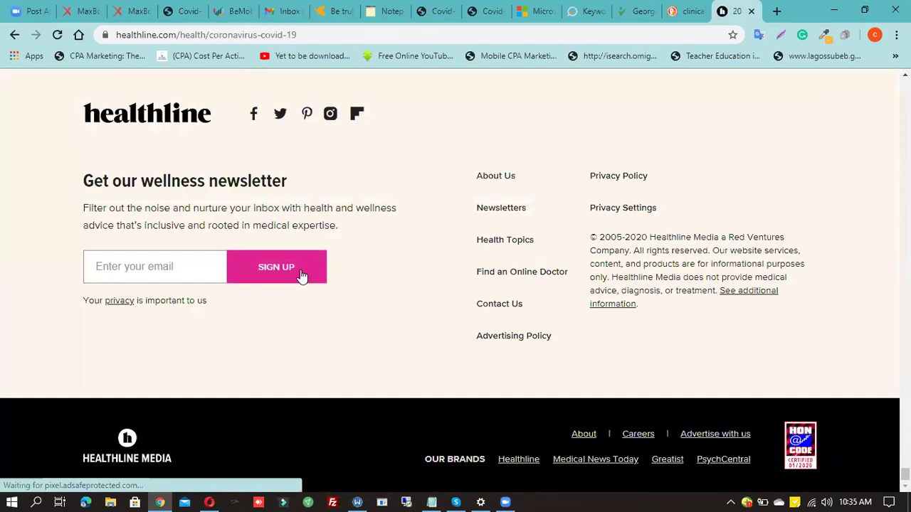
scroll(307, 195, up, 5)
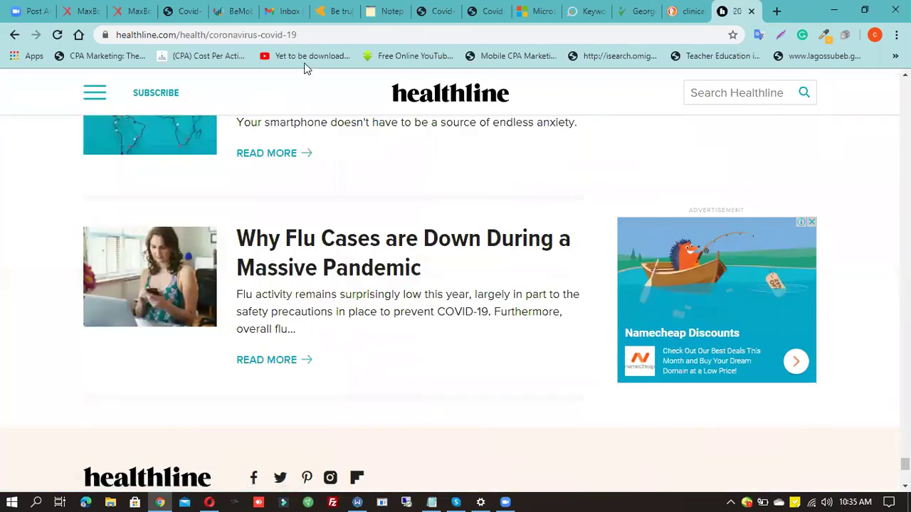
click(14, 34)
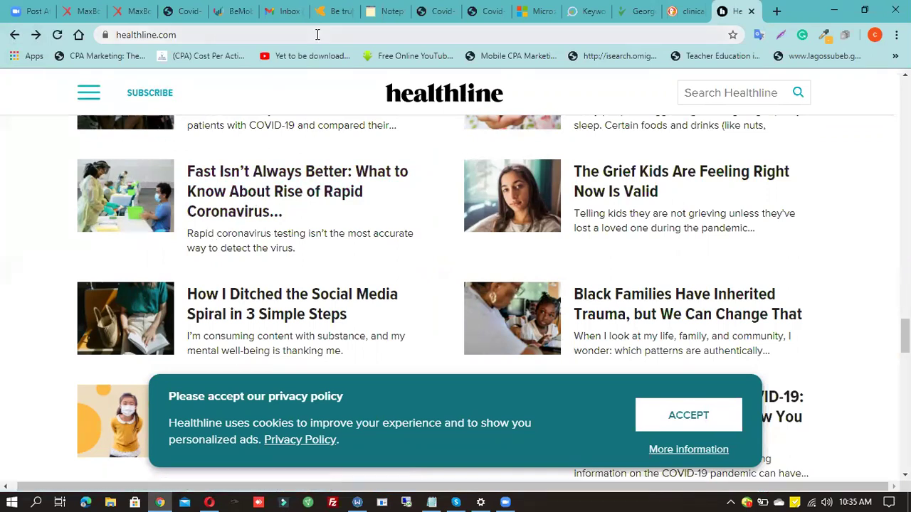
Revisit the campaign's ad distribution options, and open o2tvseries.com in a new browser tab
click(534, 12)
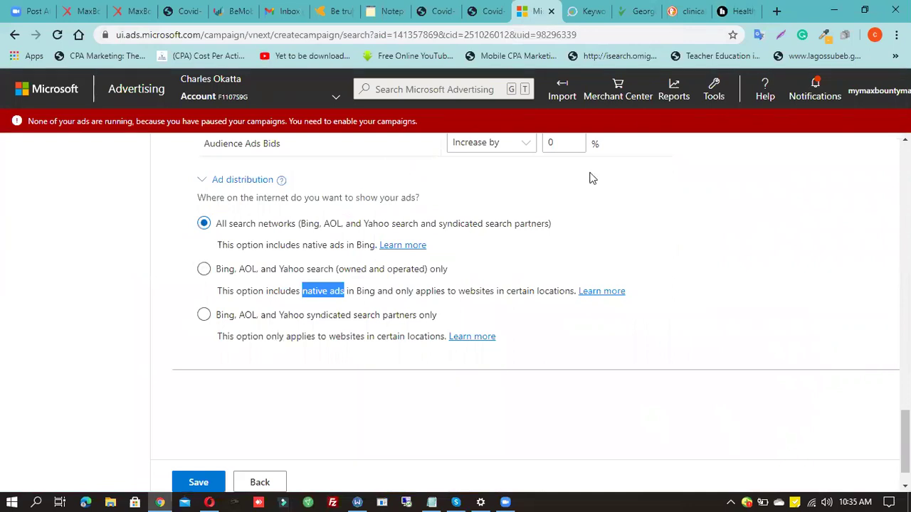
click(777, 12)
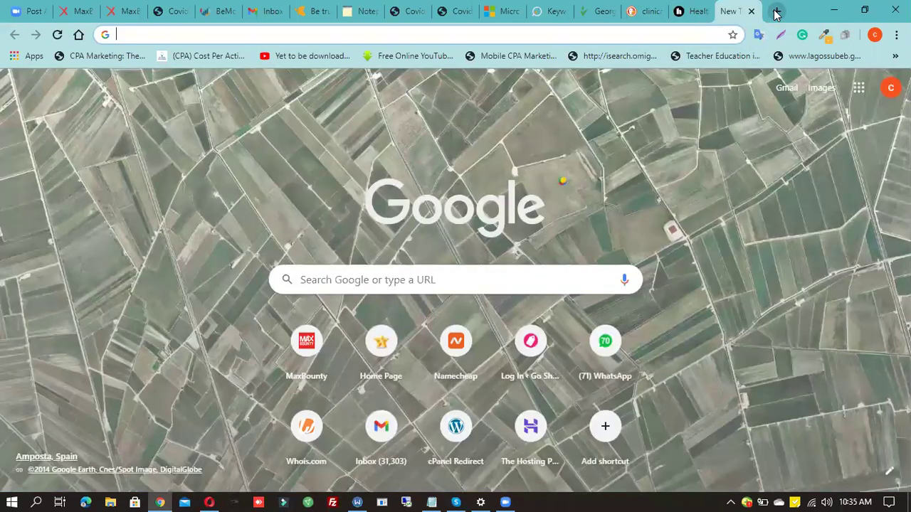
text(o2tvseries.com)
key(Return)
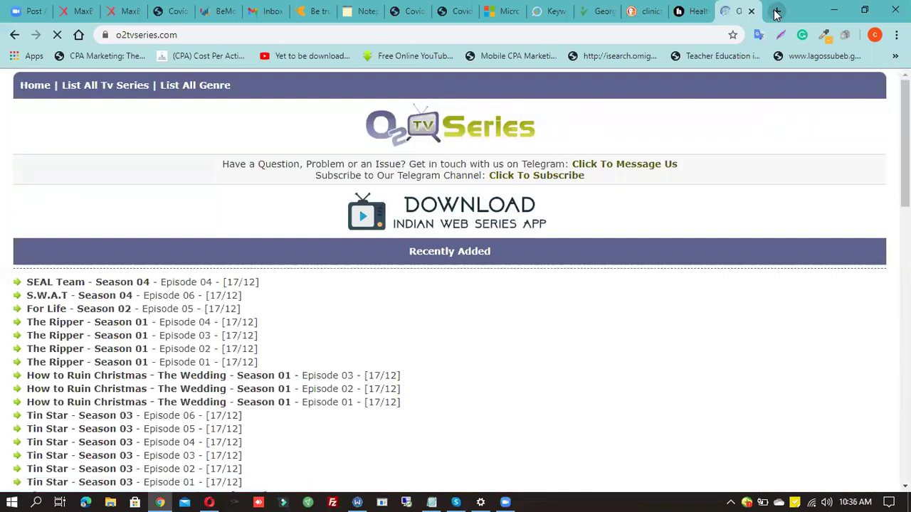
Examine the o2tvseries.com home page for native ad placements among its TV series listings
key(Down)
key(Down)
key(Down)
key(Down)
key(Down)
key(Down)
key(Down)
key(Down)
key(Down)
key(Down)
key(Down)
key(Down)
key(Down)
key(Down)
key(Down)
key(Down)
key(Down)
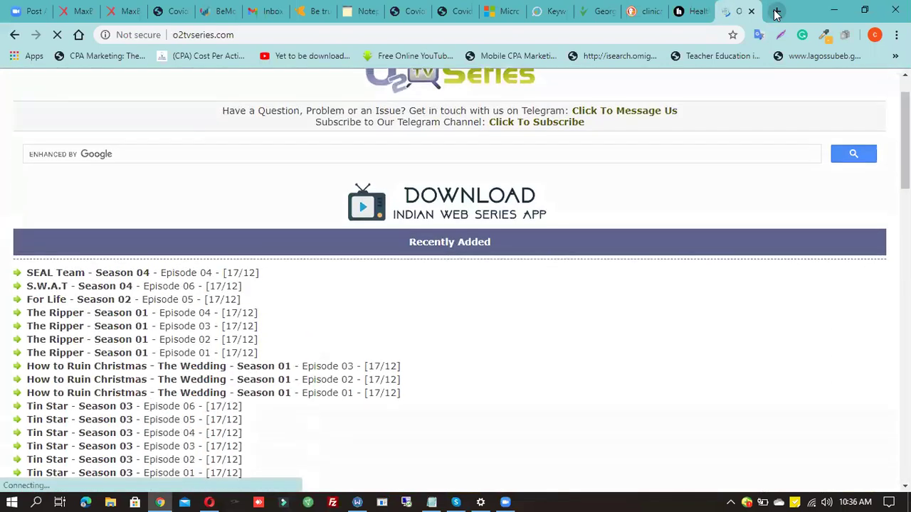
key(Down)
key(Down)
key(Down)
key(Down)
key(Down)
key(Down)
key(Down)
key(Down)
key(Down)
key(Down)
key(Down)
key(Down)
key(Down)
key(Down)
key(Down)
key(Down)
key(Down)
key(Down)
key(Down)
key(Down)
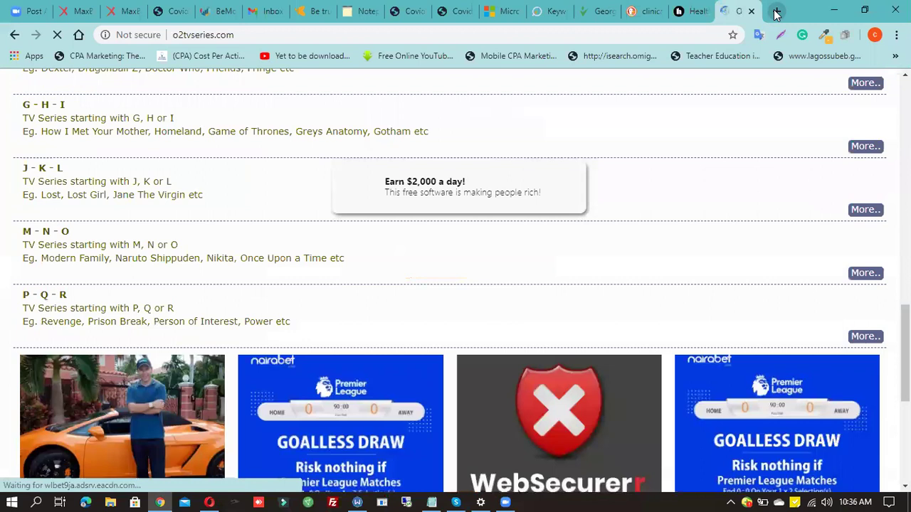
key(Up)
key(Up)
key(Up)
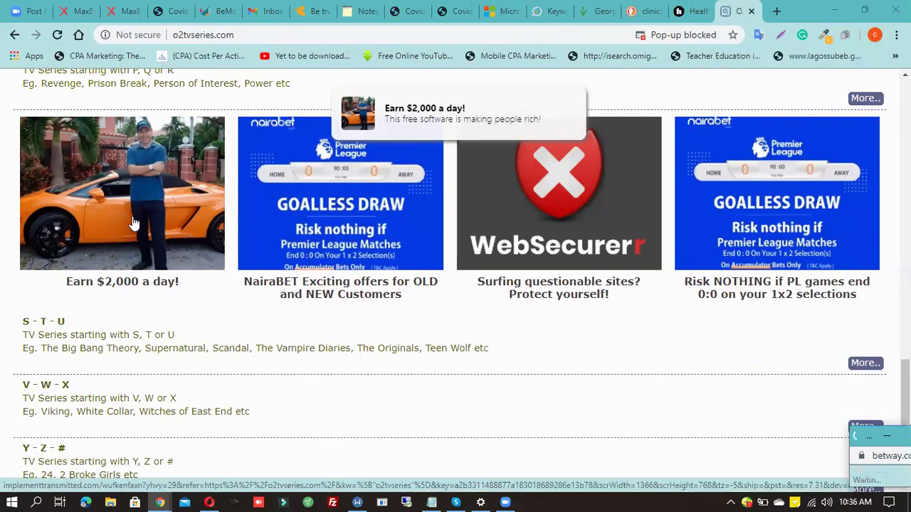
Open the "Earn $2,000 a day!" native ad and examine its landing page article
click(120, 238)
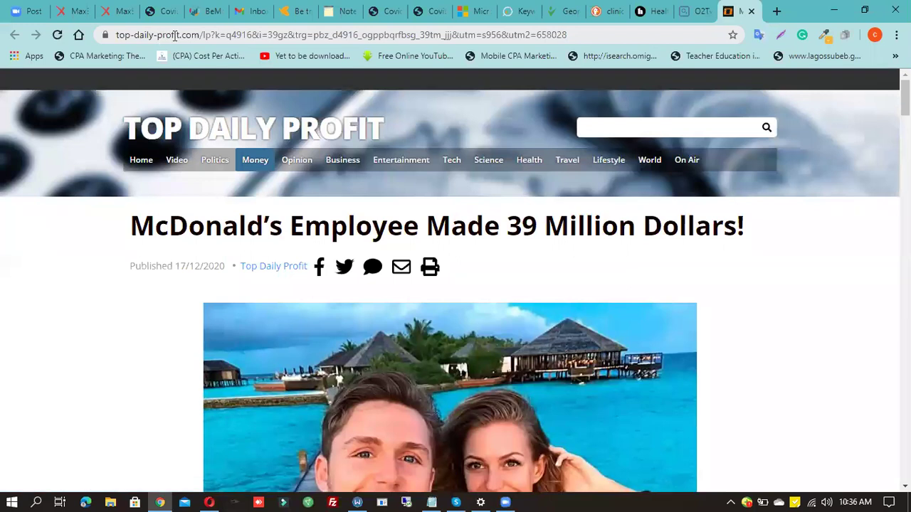
scroll(265, 361, down, 4)
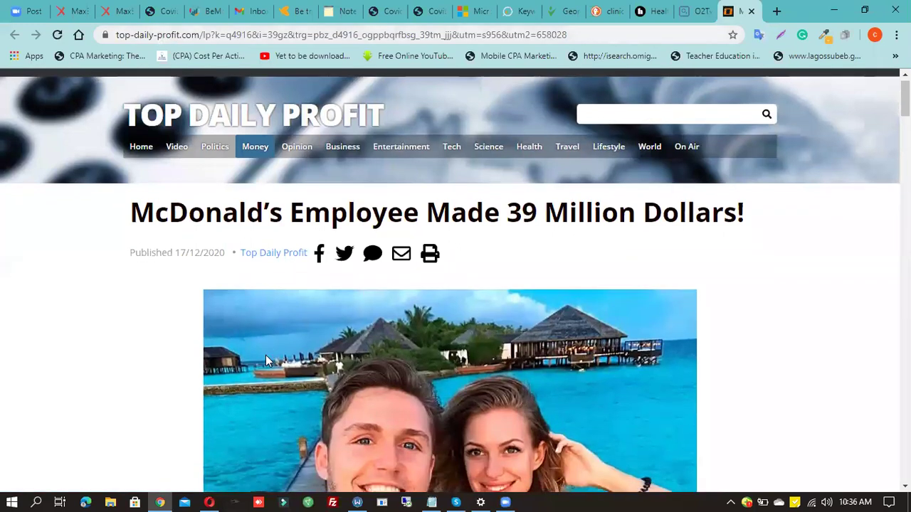
scroll(265, 360, down, 4)
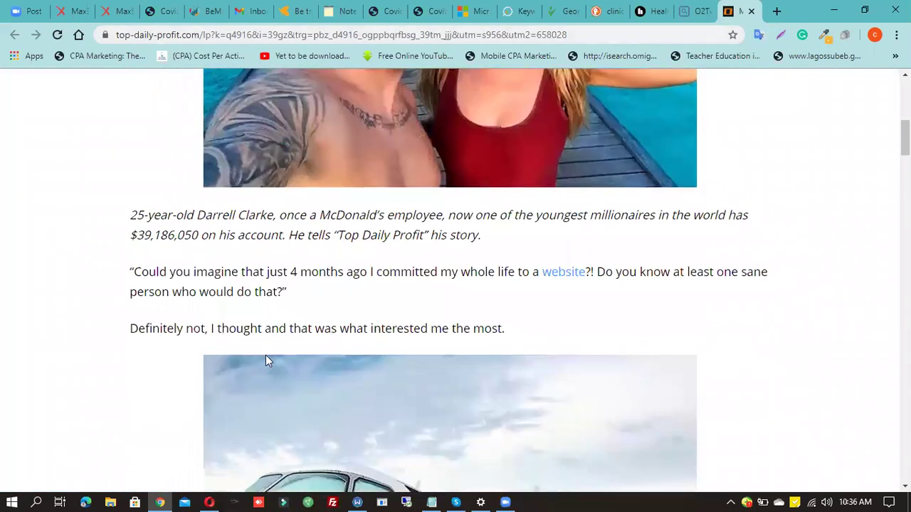
Examine the native ad's landing page article down through its comments and return to its headline
scroll(265, 361, down, 5)
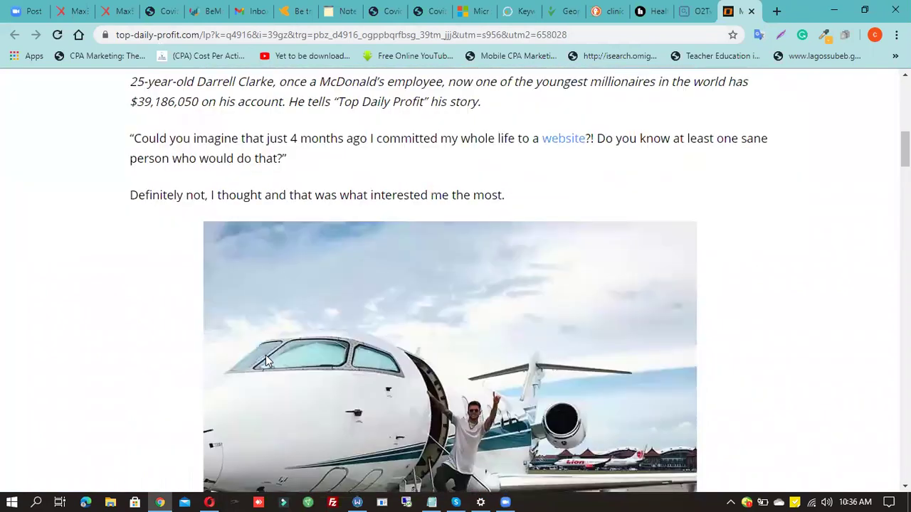
scroll(266, 361, down, 13)
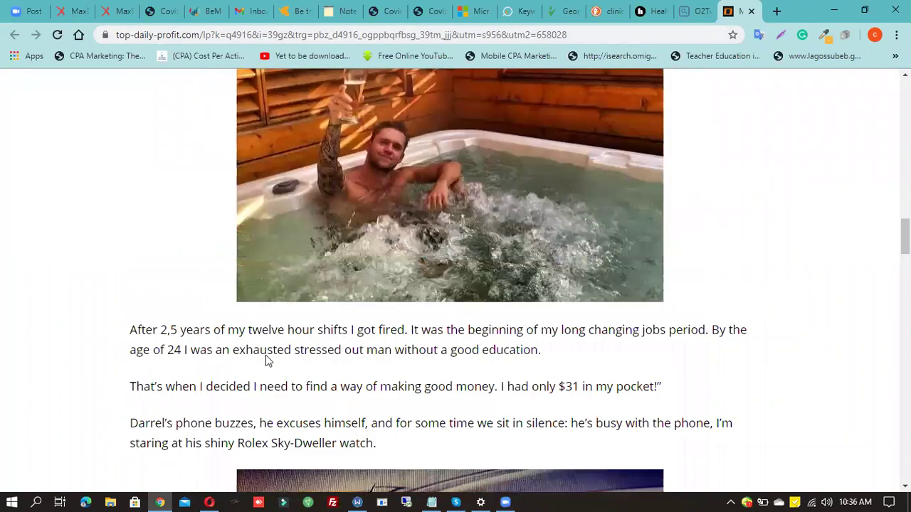
scroll(266, 361, down, 20)
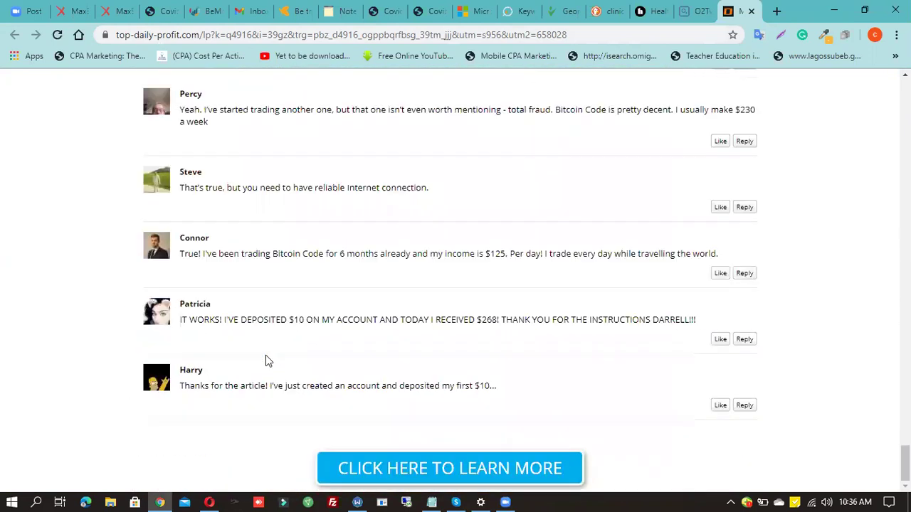
scroll(265, 361, up, 15)
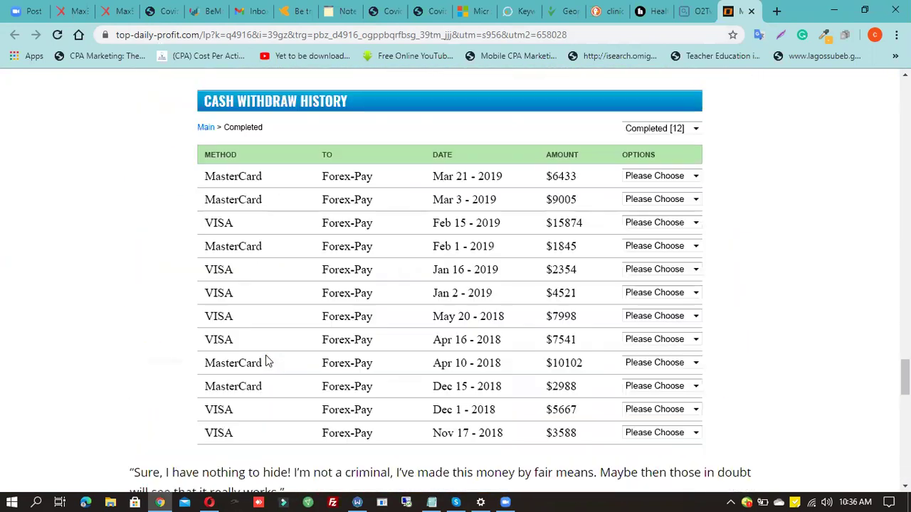
scroll(265, 360, up, 15)
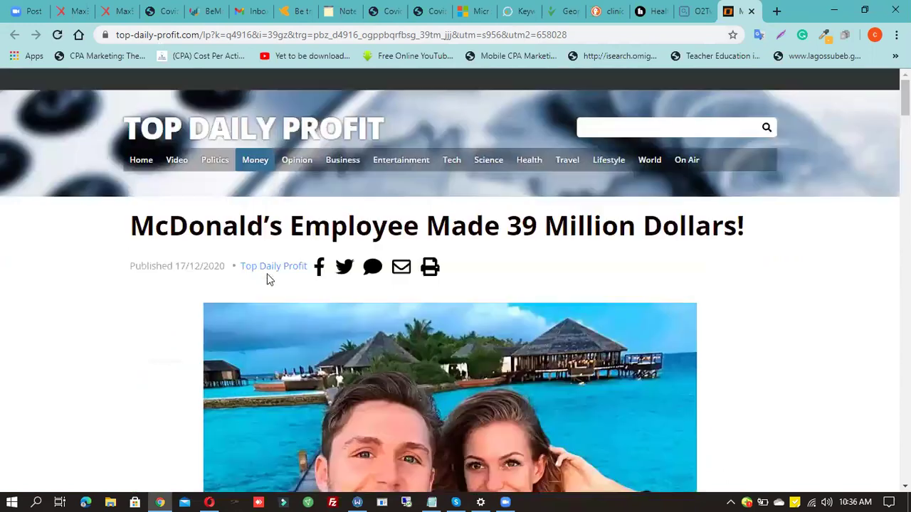
Highlight the tracking parameters in the landing page's URL and review the article down to its closing call to action
click(255, 34)
click(237, 34)
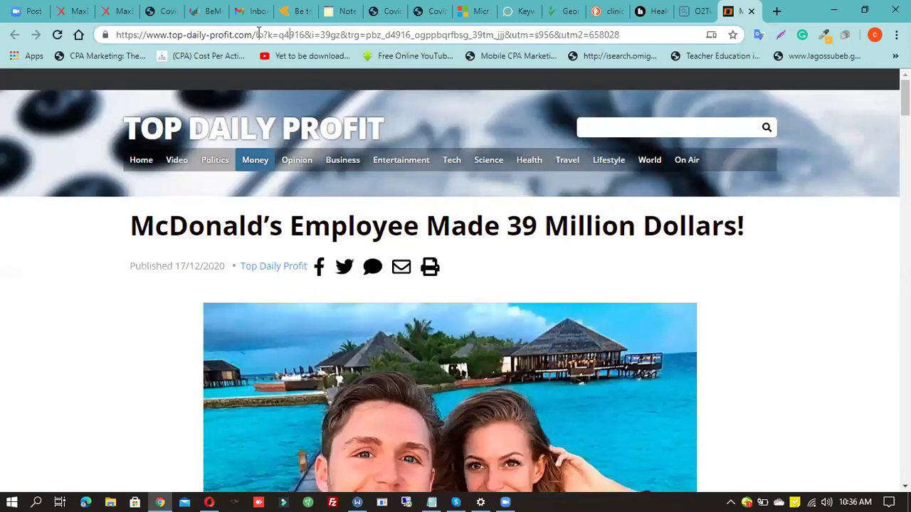
drag(256, 34, 628, 36)
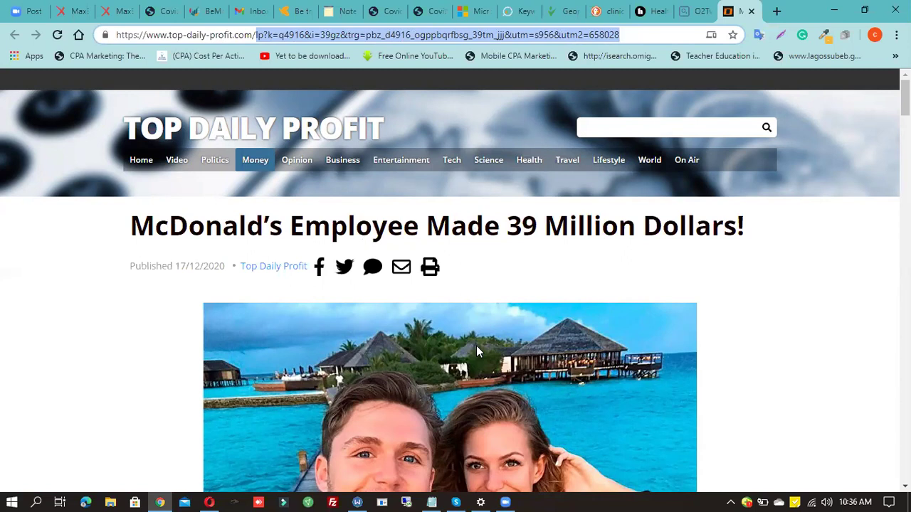
scroll(475, 346, down, 2)
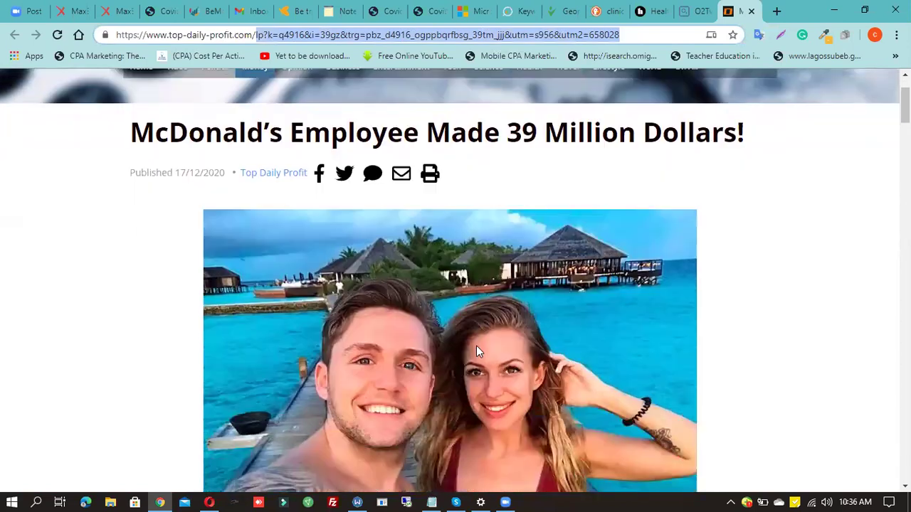
scroll(476, 346, down, 6)
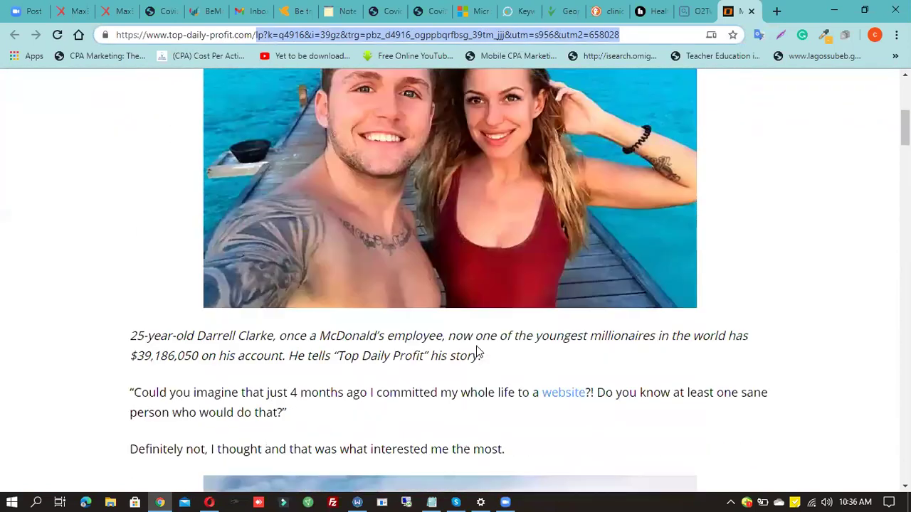
scroll(476, 346, down, 8)
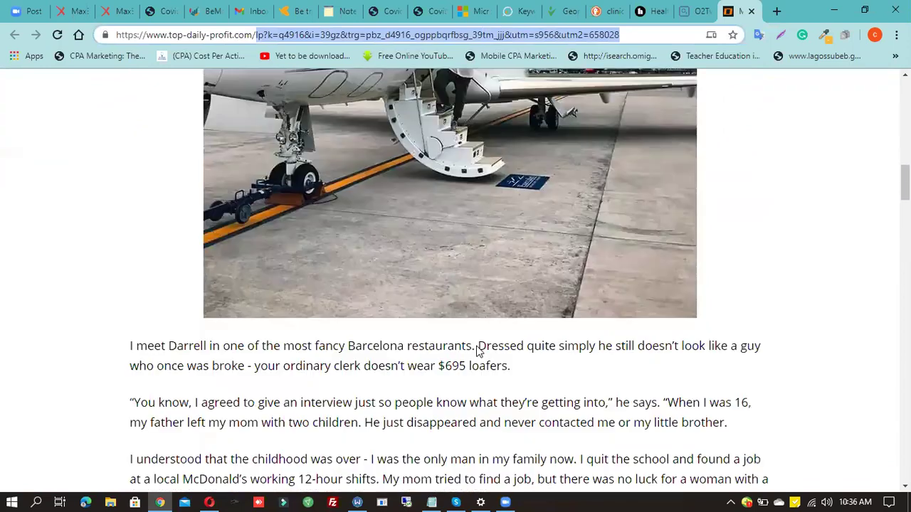
scroll(477, 350, down, 20)
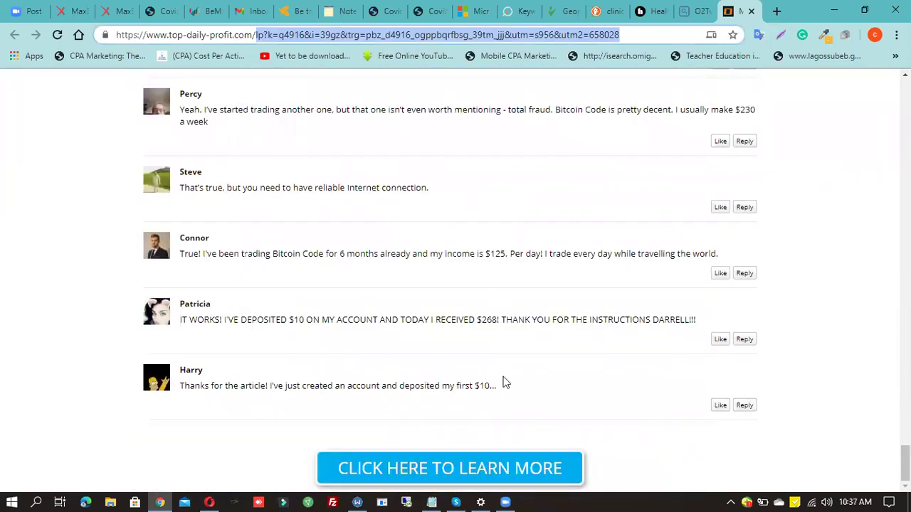
scroll(504, 381, up, 20)
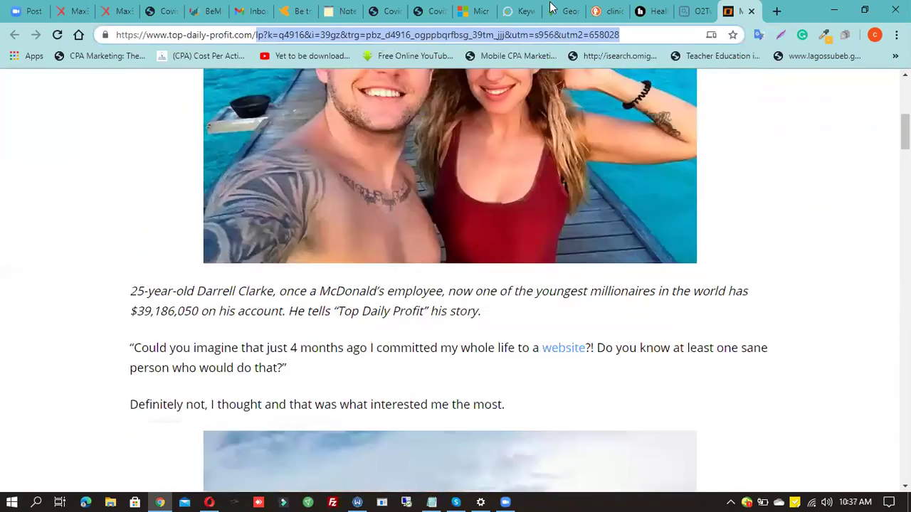
Return to the Microsoft Advertising campaign setup, review the ad distribution options, and save the campaign with All search networks
click(468, 13)
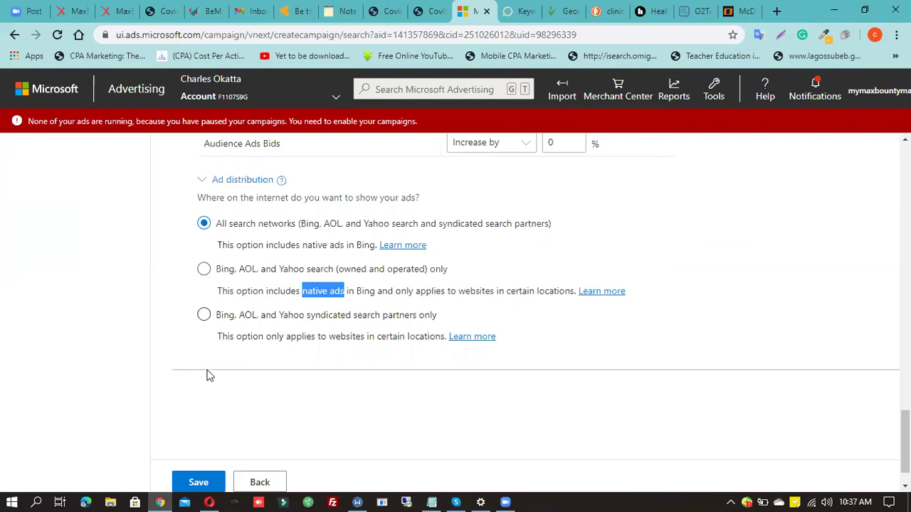
scroll(206, 374, up, 5)
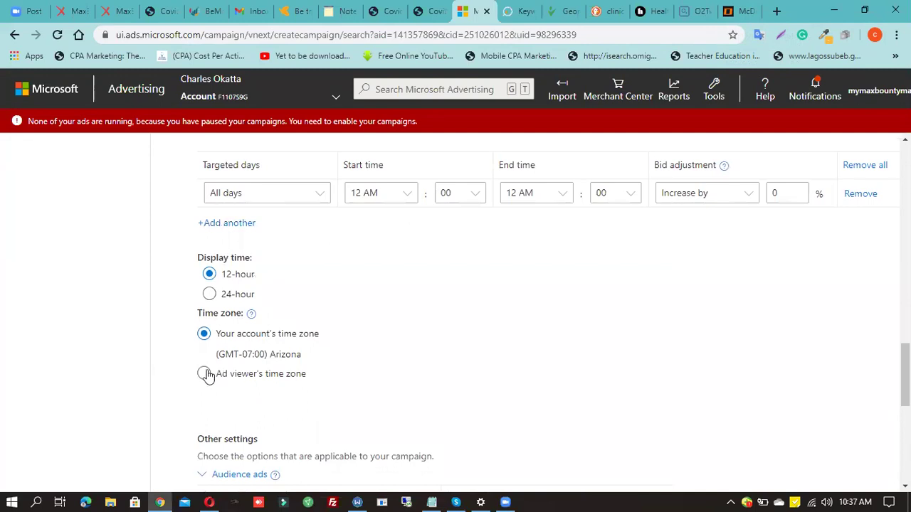
scroll(206, 375, down, 3)
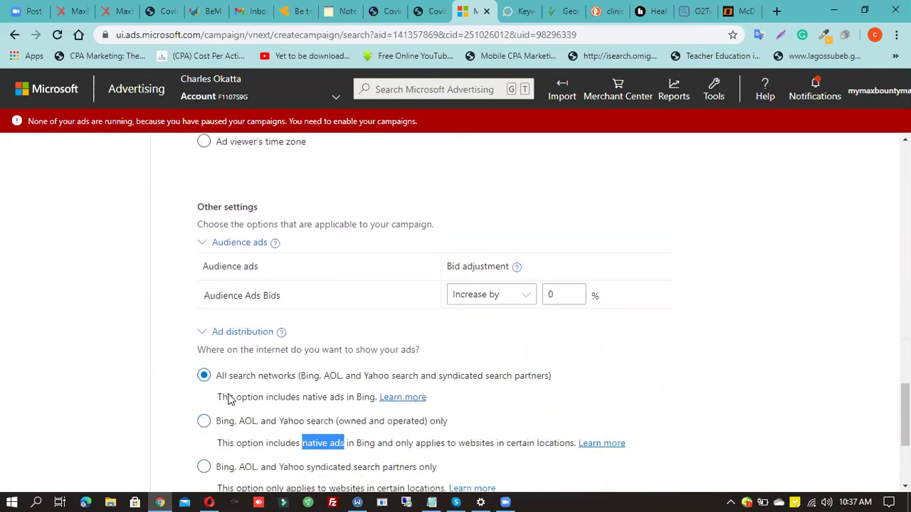
scroll(229, 399, down, 1)
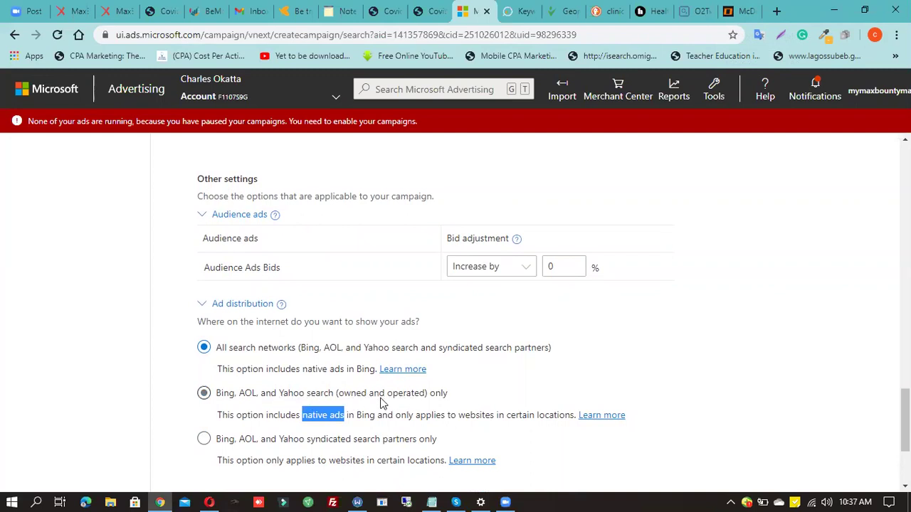
scroll(278, 448, down, 1)
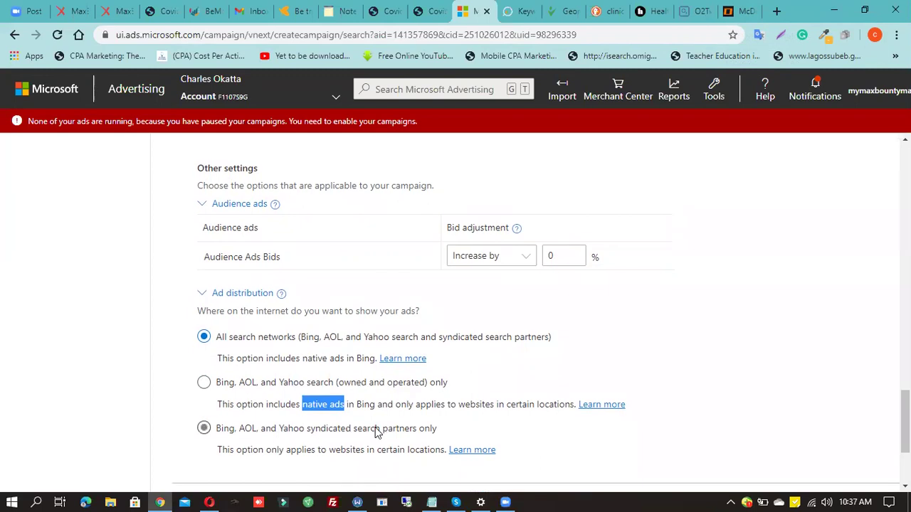
scroll(380, 436, down, 3)
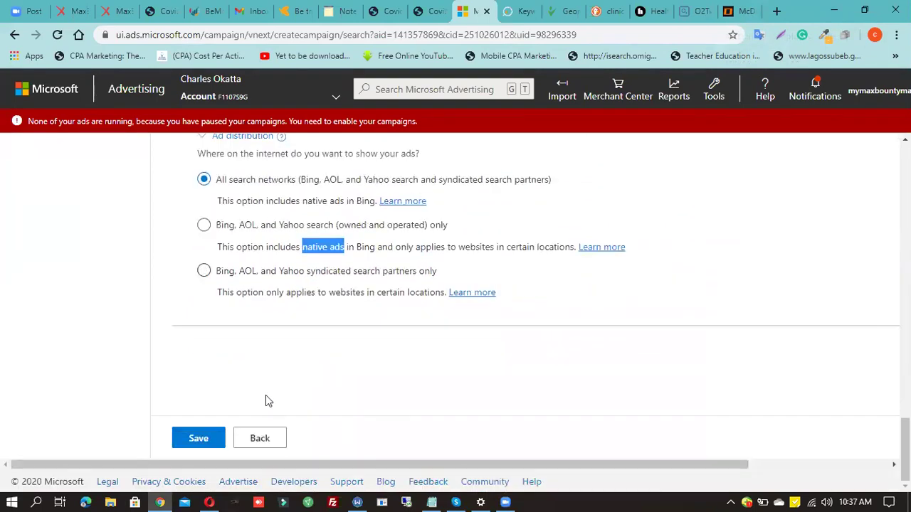
click(197, 438)
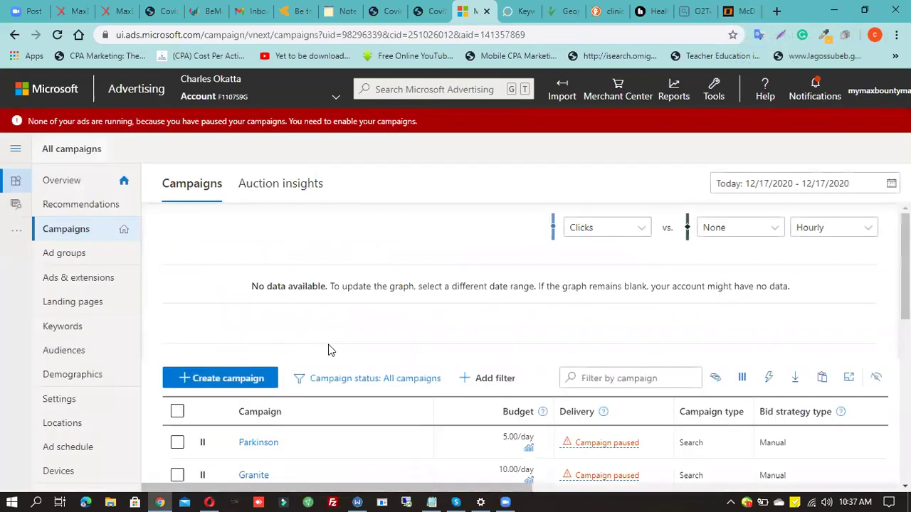
Open the Covid - Campaign 1 - campaign from the campaign list, and open its Ad Group 1 - Bing ad group
scroll(328, 350, down, 4)
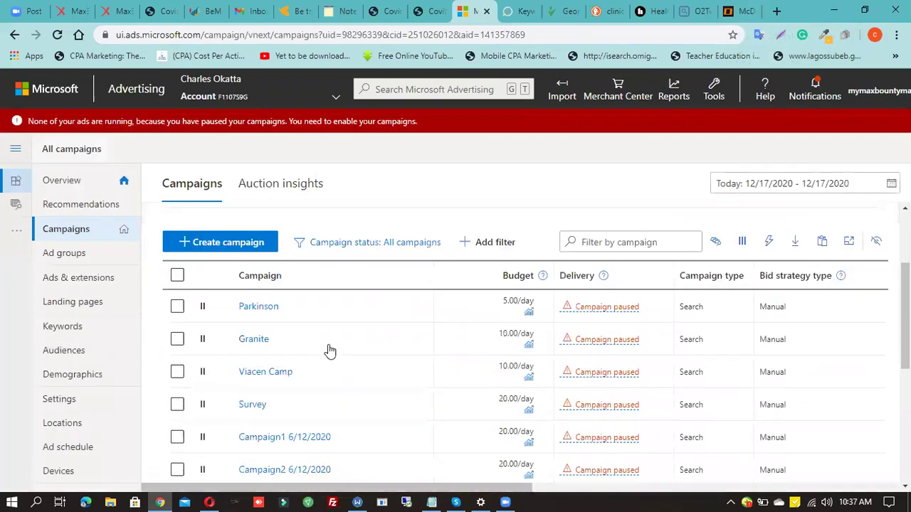
scroll(328, 350, down, 3)
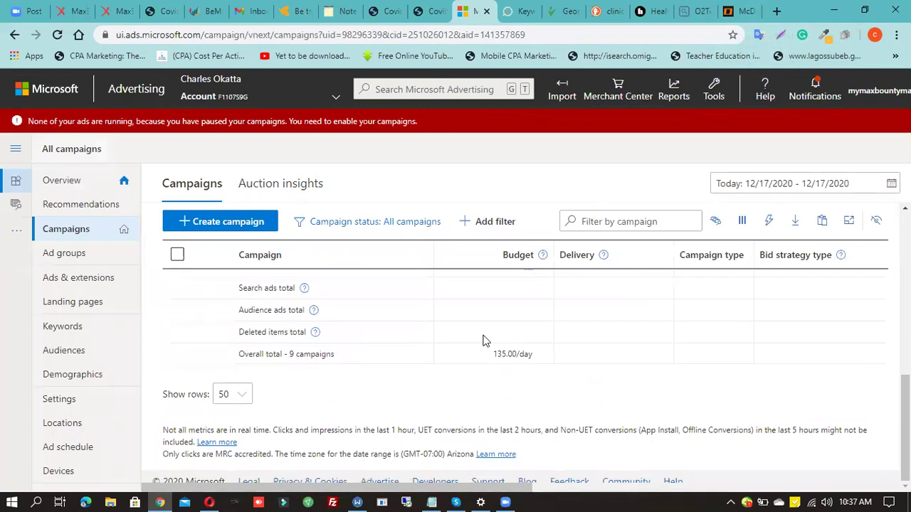
scroll(580, 366, up, 2)
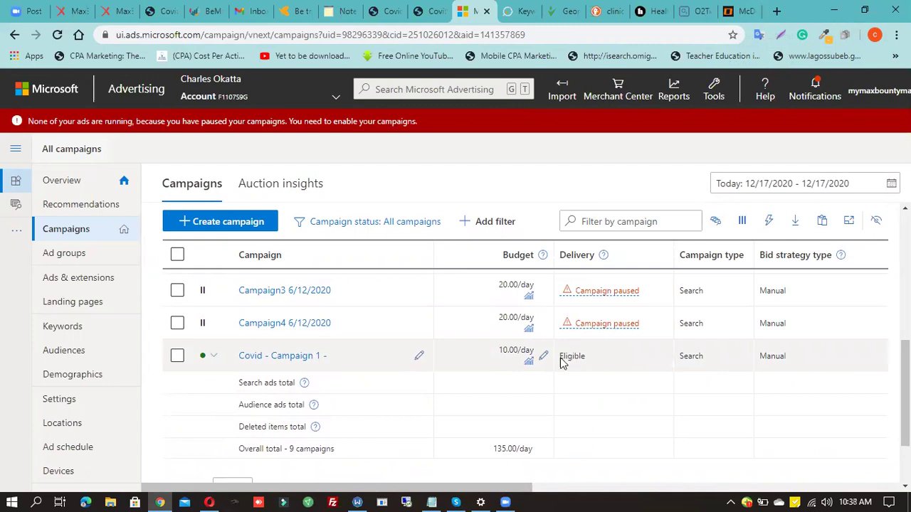
click(283, 356)
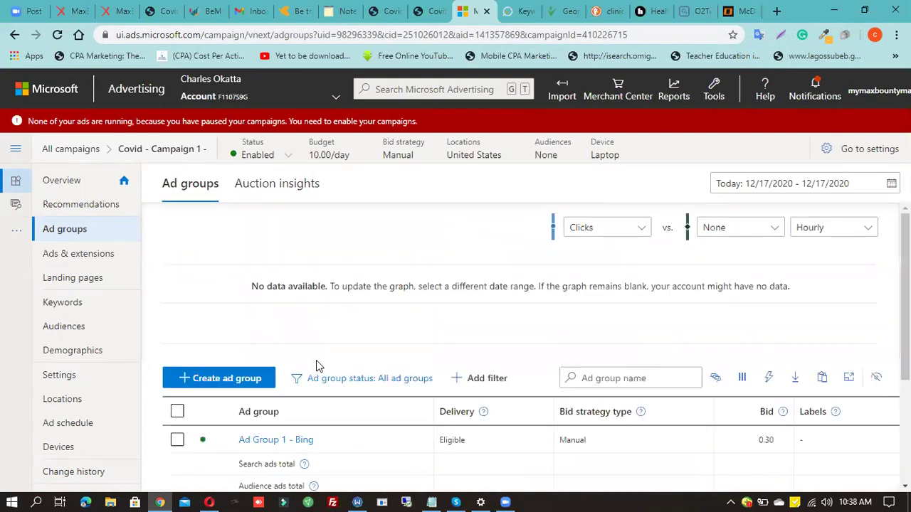
scroll(318, 365, down, 3)
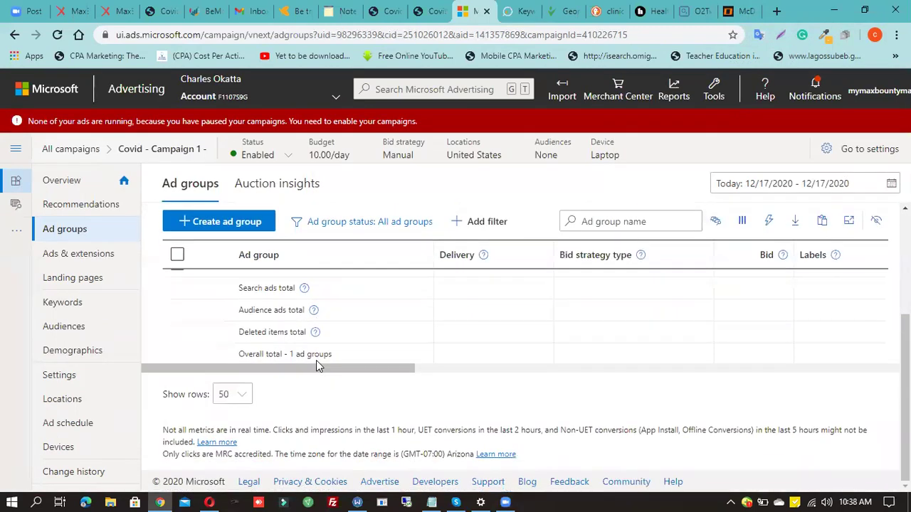
scroll(281, 350, up, 1)
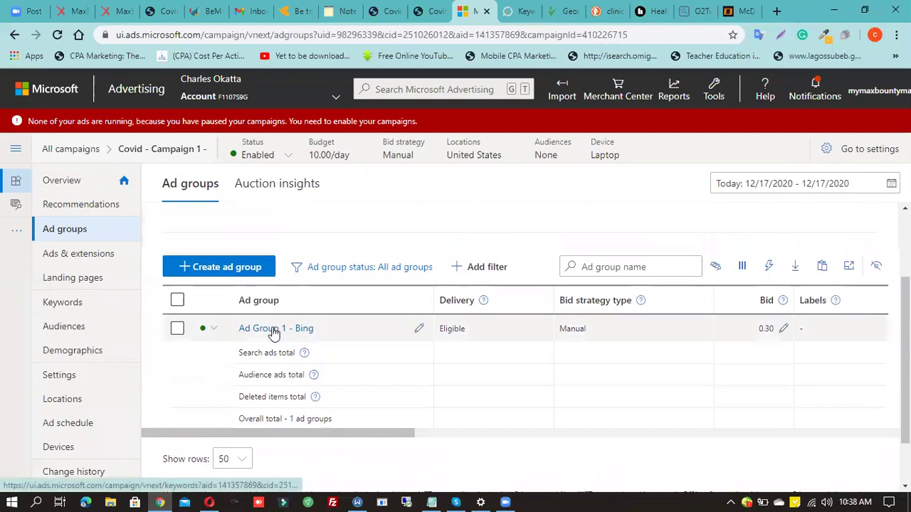
click(273, 331)
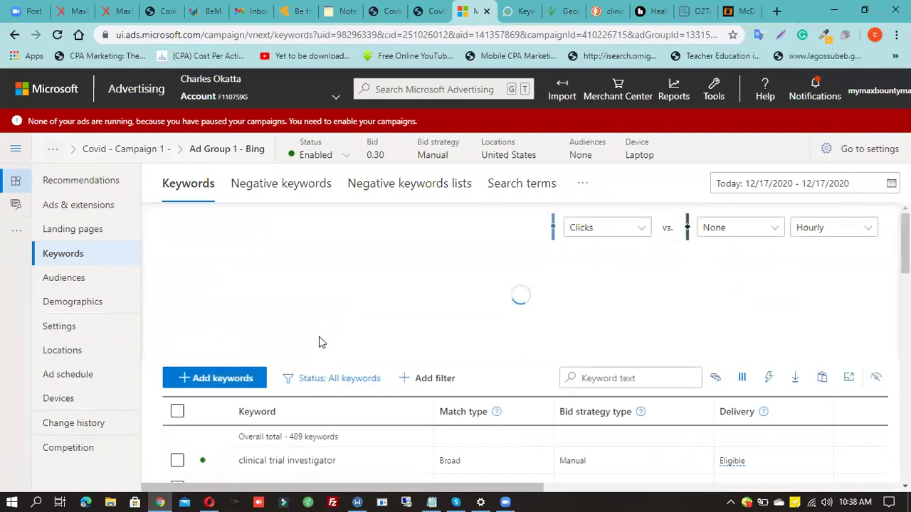
Change the match type of all keywords in the ad group from broad match to phrase match and save
scroll(319, 343, down, 6)
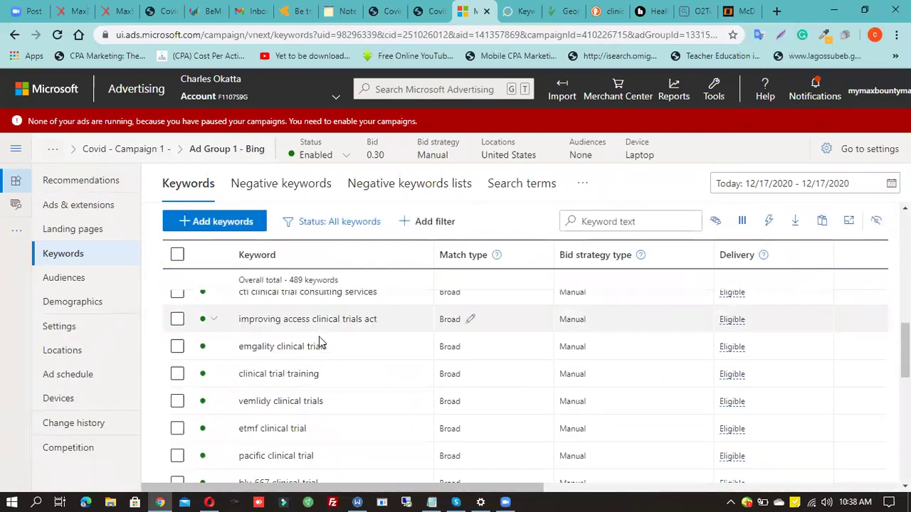
scroll(318, 342, up, 6)
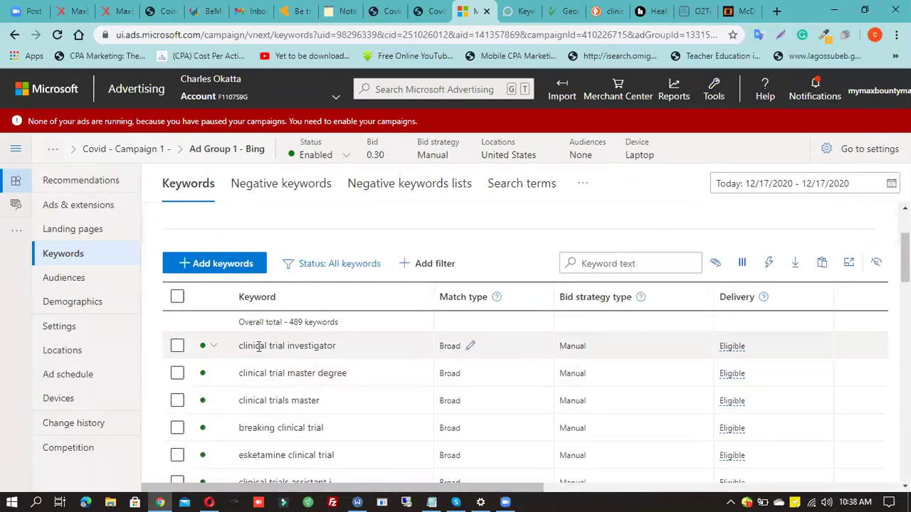
click(177, 297)
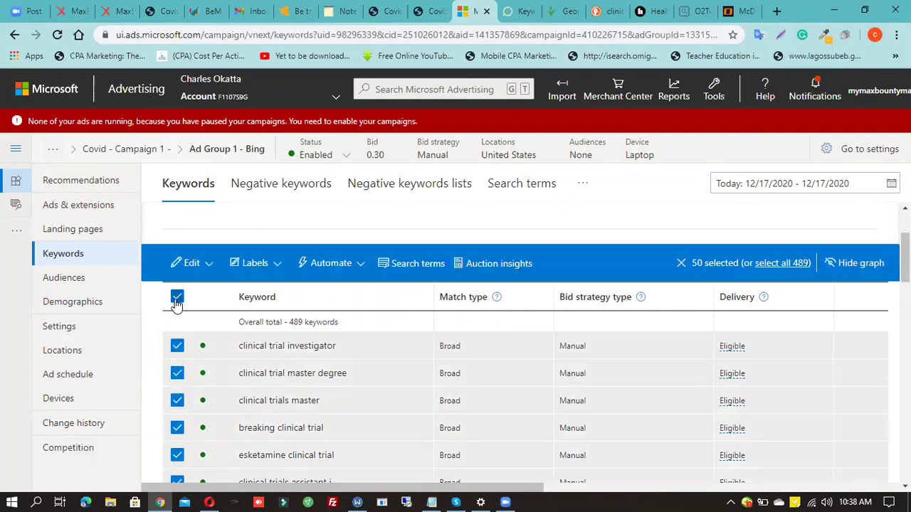
click(785, 263)
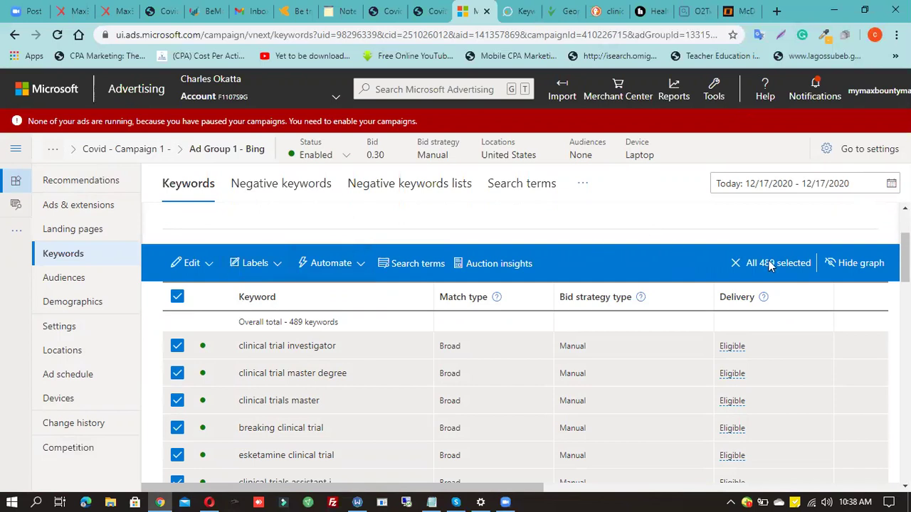
click(207, 265)
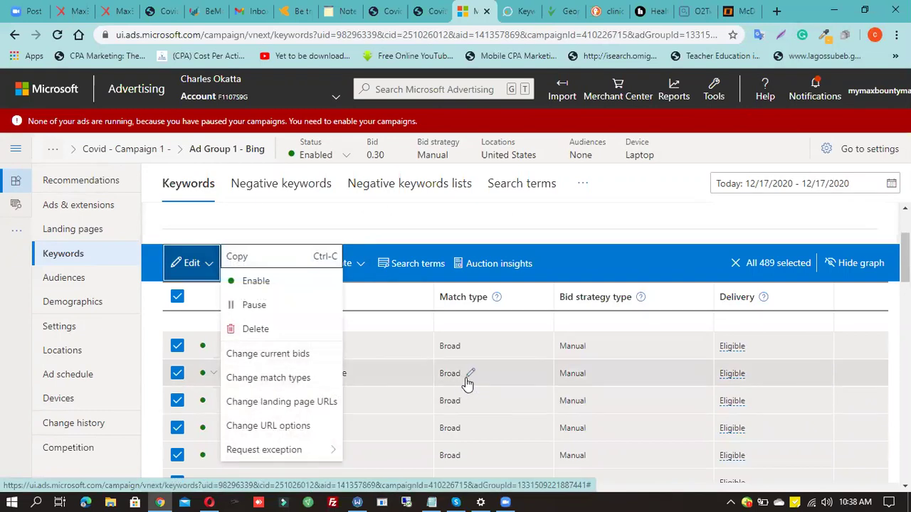
click(274, 378)
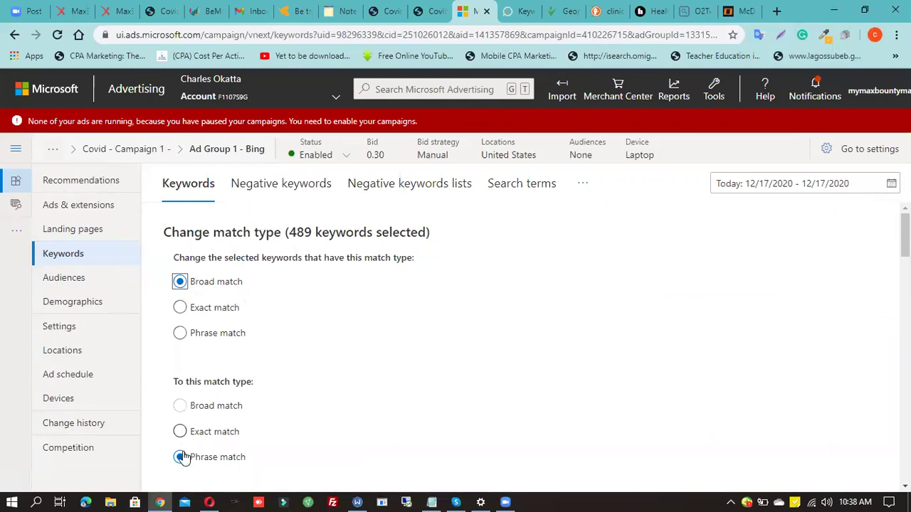
scroll(275, 405, down, 2)
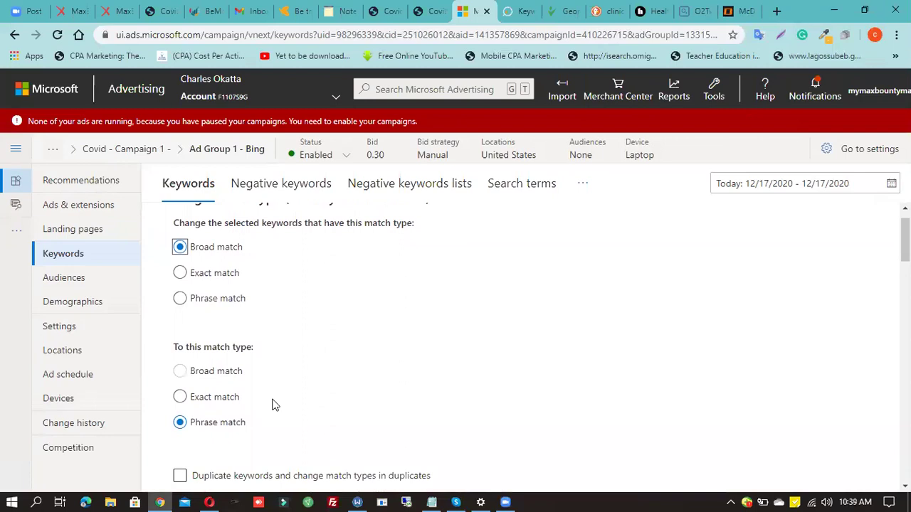
scroll(274, 406, down, 3)
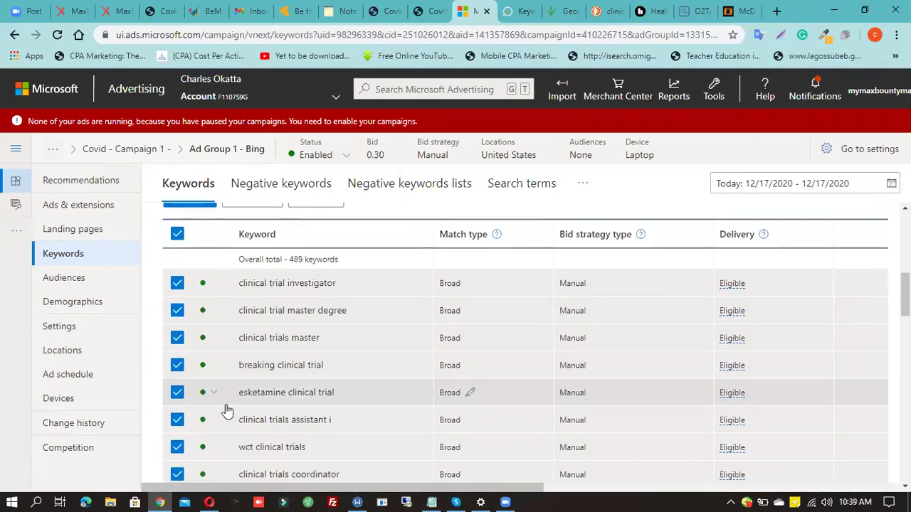
scroll(201, 304, up, 1)
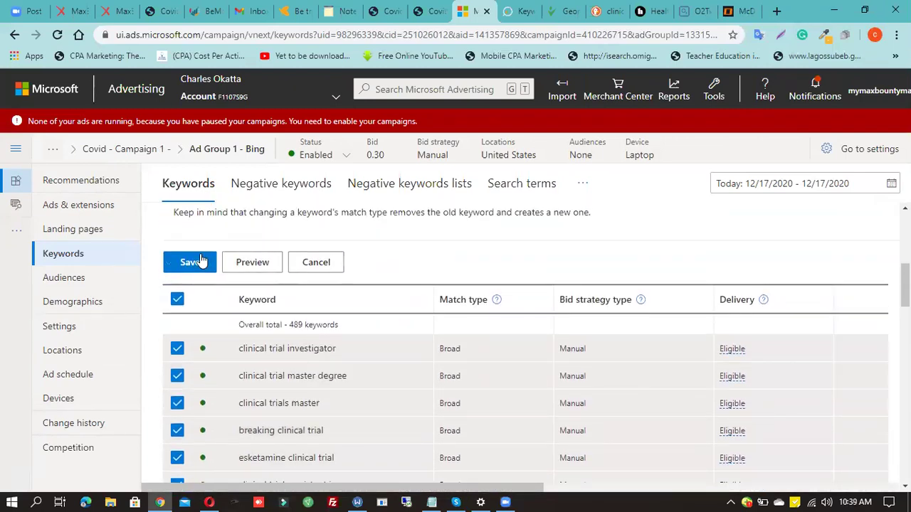
click(190, 262)
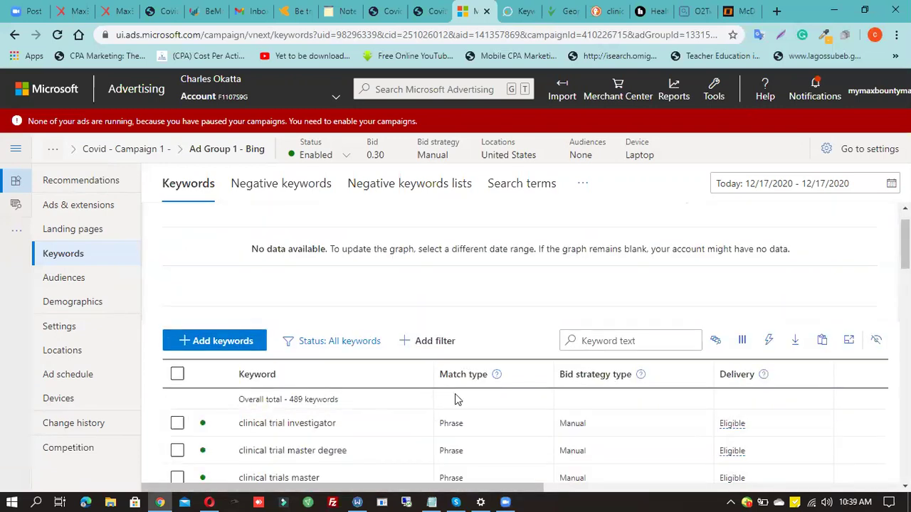
Review the match types throughout the keyword list, then inspect the bid and performance columns
scroll(464, 435, down, 1)
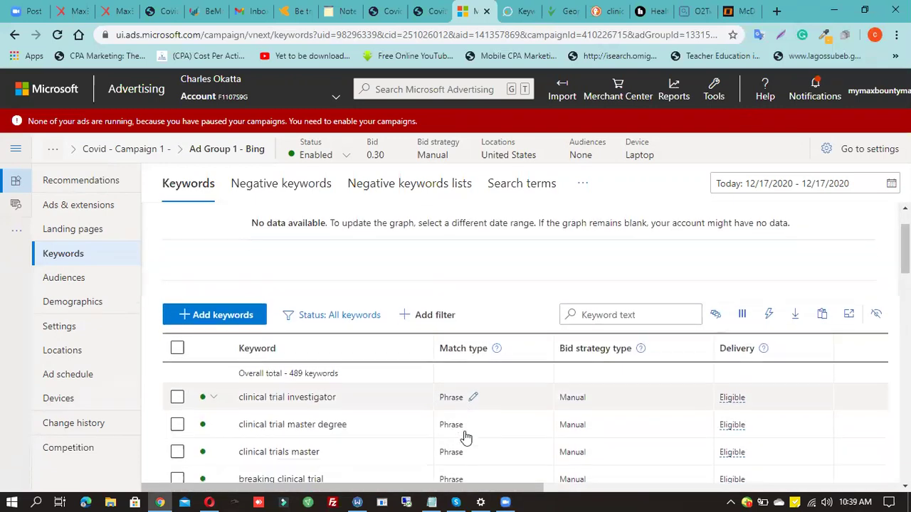
scroll(464, 436, down, 3)
scroll(468, 386, down, 10)
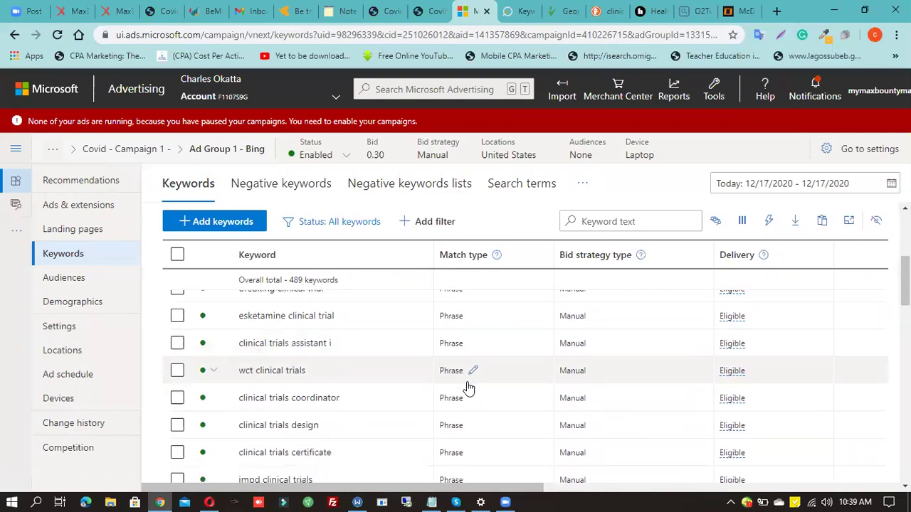
scroll(468, 388, down, 7)
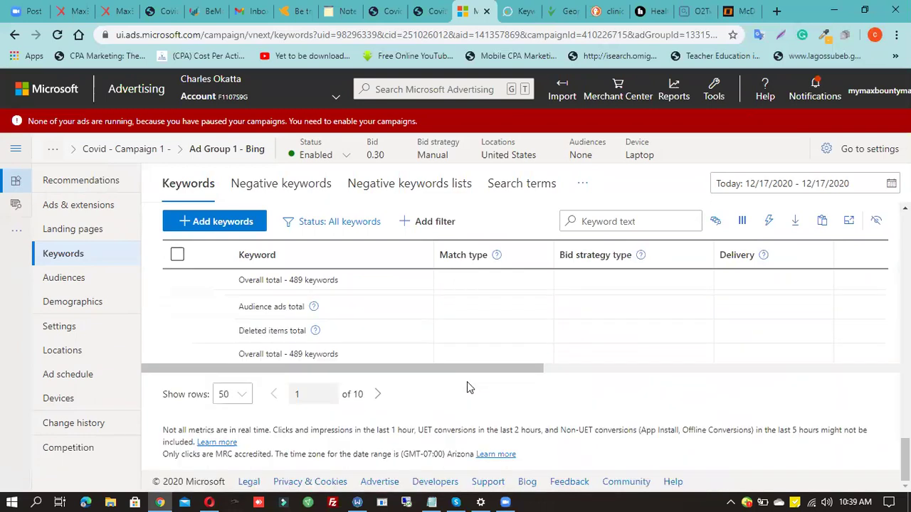
scroll(468, 388, up, 15)
scroll(469, 388, right, 9)
scroll(468, 389, right, 1)
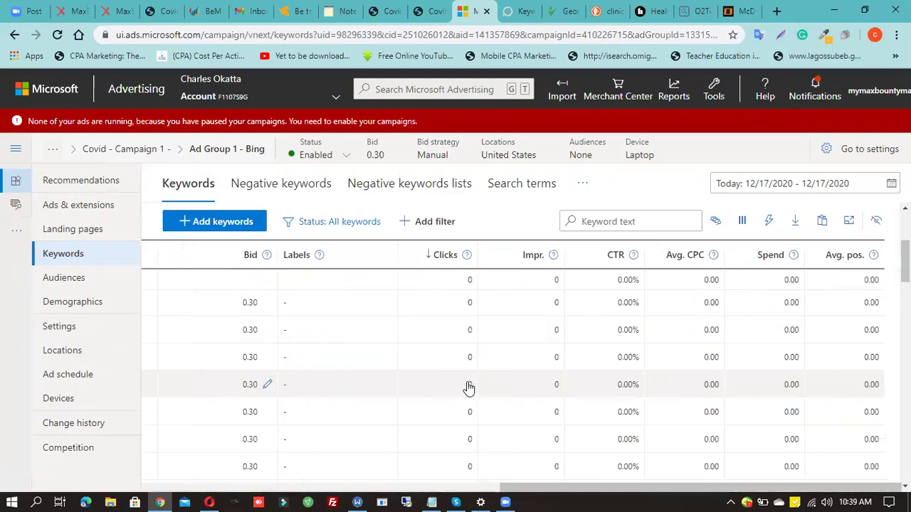
drag(542, 491, 65, 496)
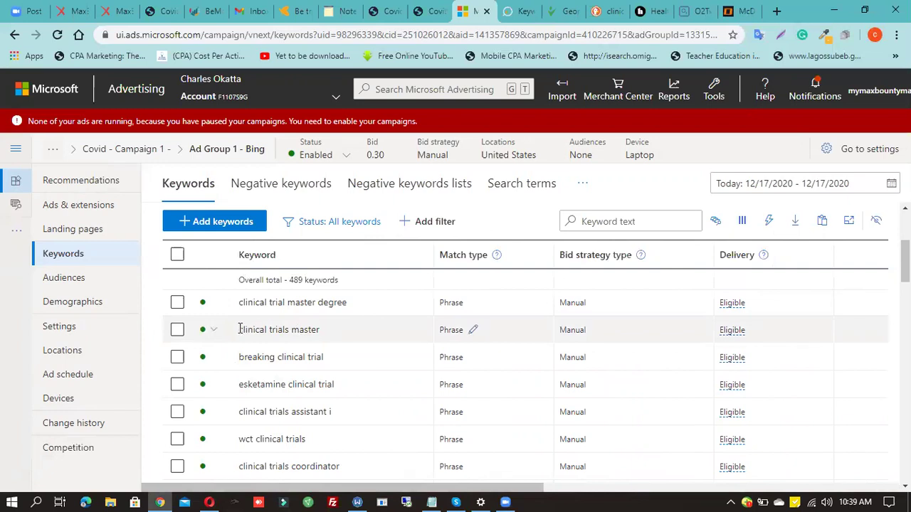
Copy "clinical trial" from the clinical trials master keyword and enter it as a new broad match keyword for the ad group
drag(240, 331, 287, 330)
key(ctrl+c)
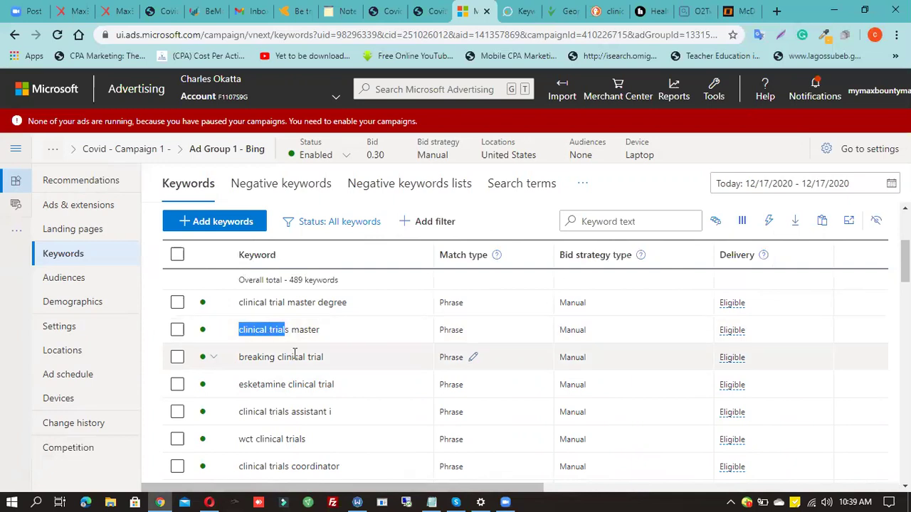
click(215, 221)
click(276, 314)
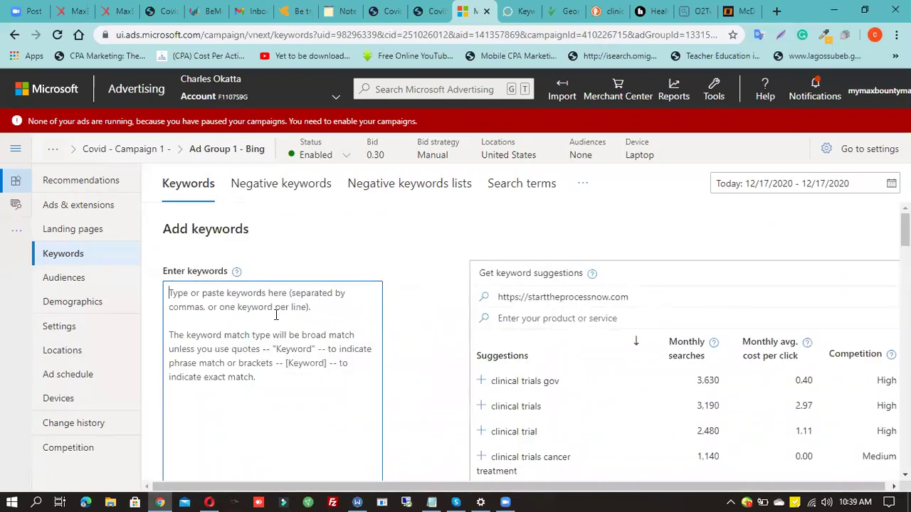
key(ctrl+v)
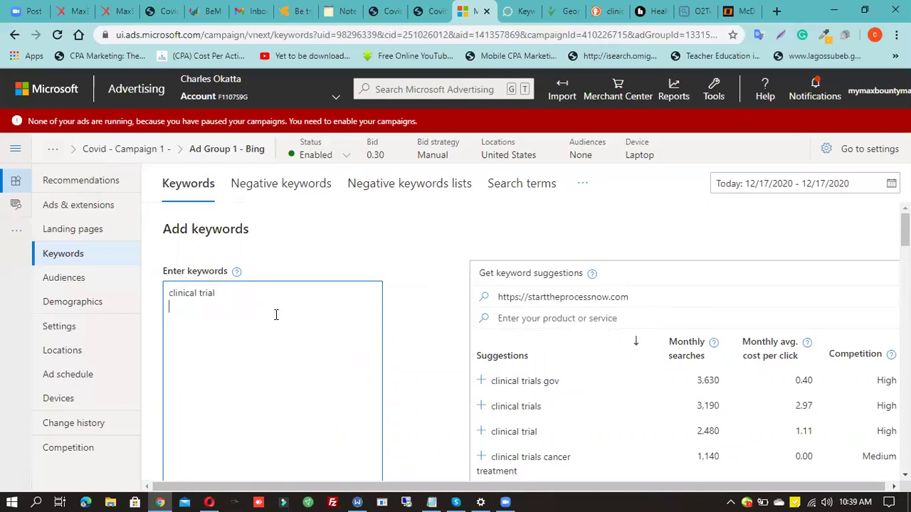
Add [clinical trial] on the second line as an exact match keyword and save the new keywords
key(ctrl+v)
click(169, 307)
text([)
click(223, 306)
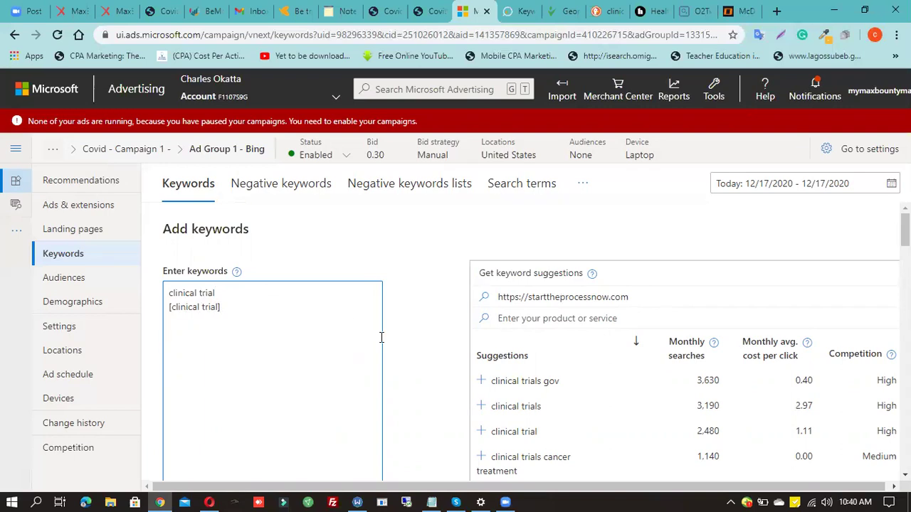
scroll(418, 353, down, 2)
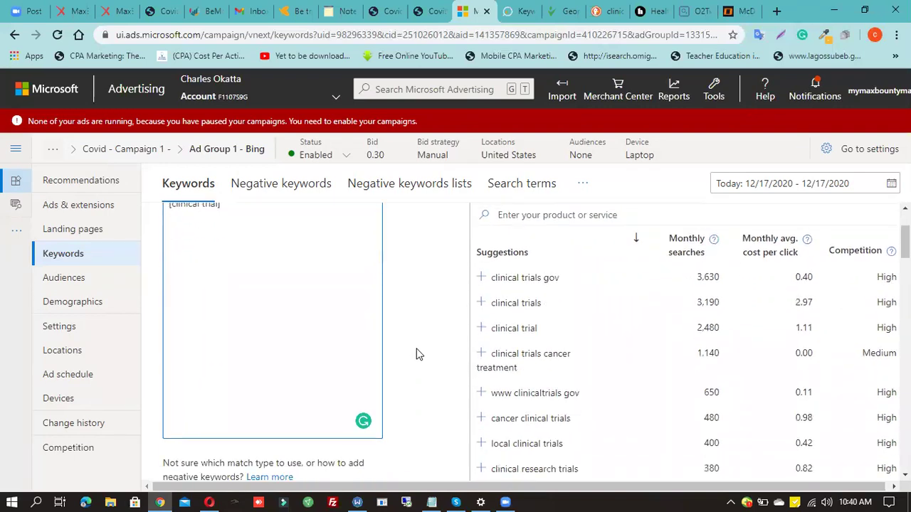
scroll(277, 340, down, 4)
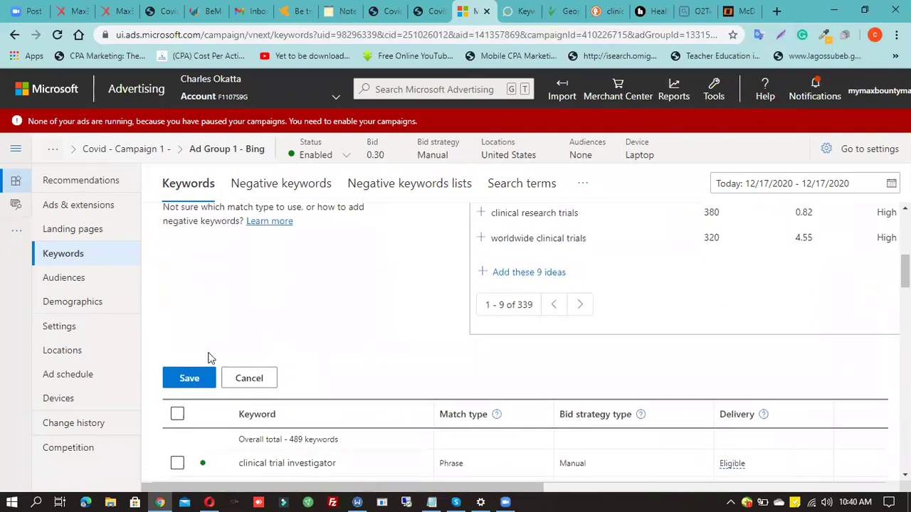
click(194, 379)
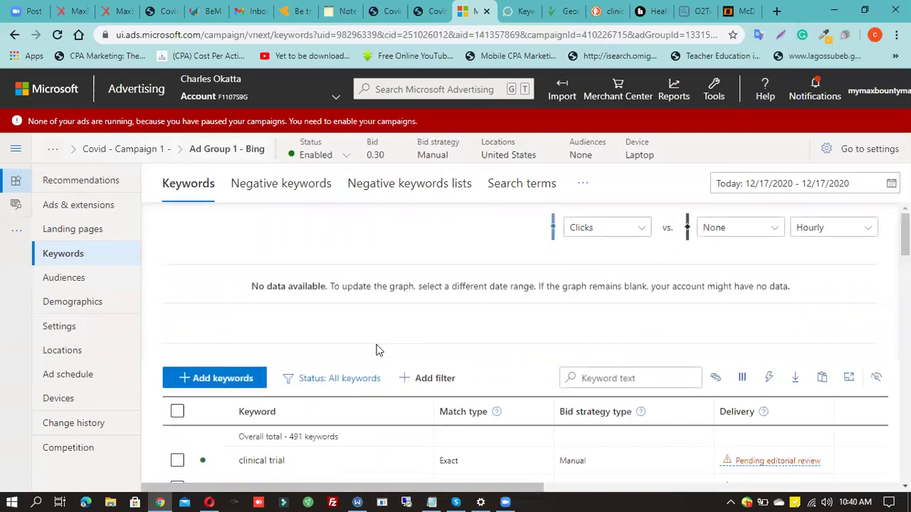
Check the match type and delivery status of the two clinical trial keywords, and review the ad group's ads
scroll(374, 420, down, 1)
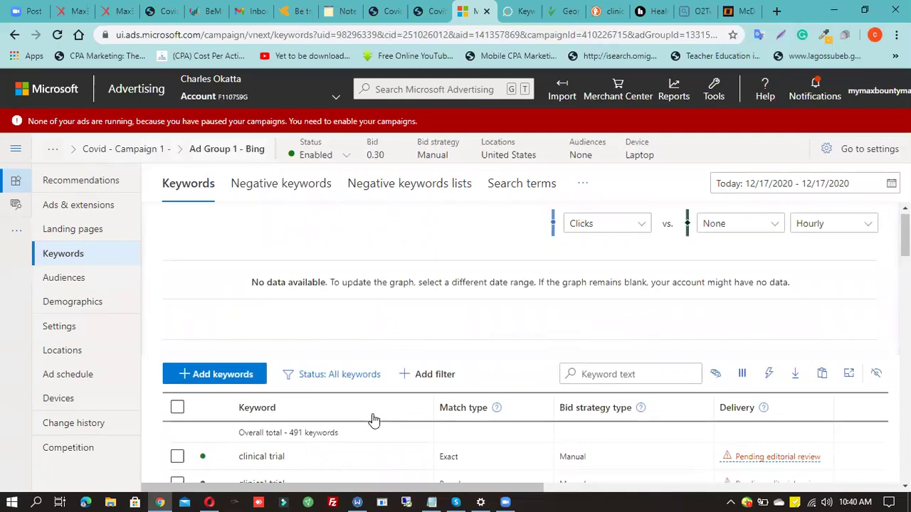
scroll(373, 419, down, 1)
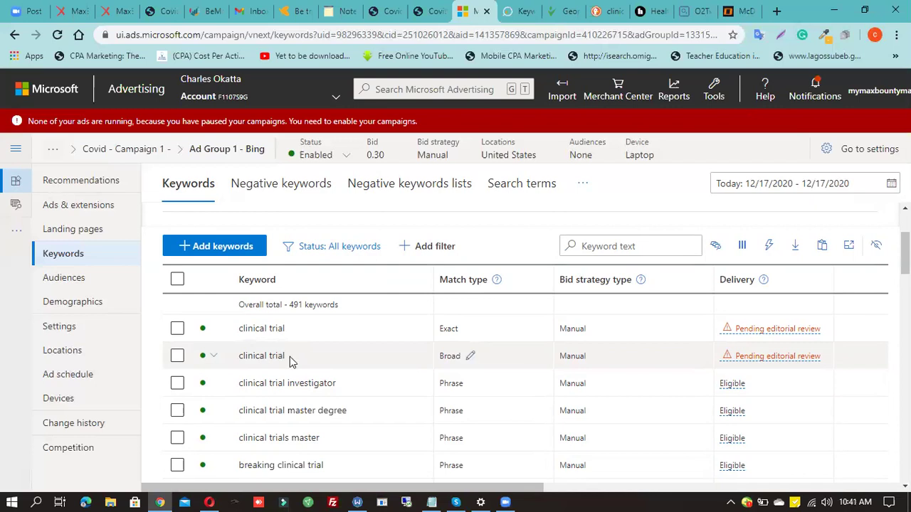
mouse_move(736, 357)
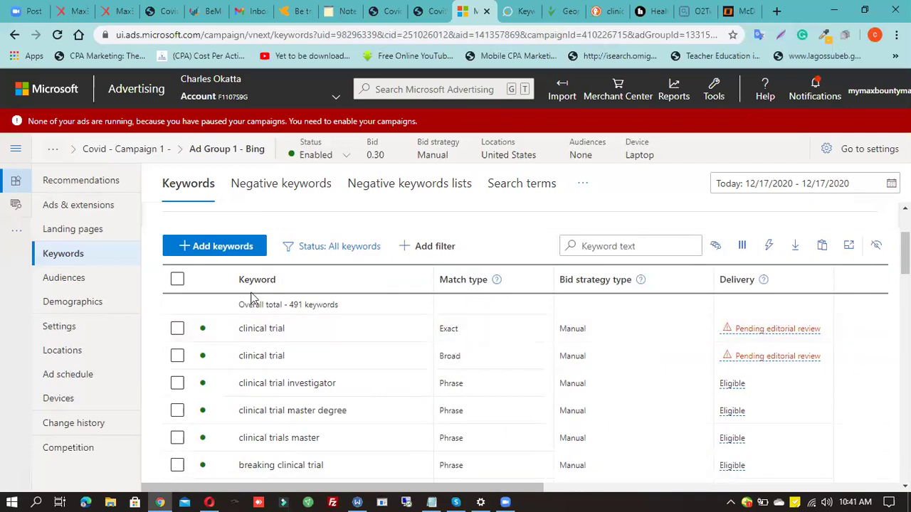
click(69, 205)
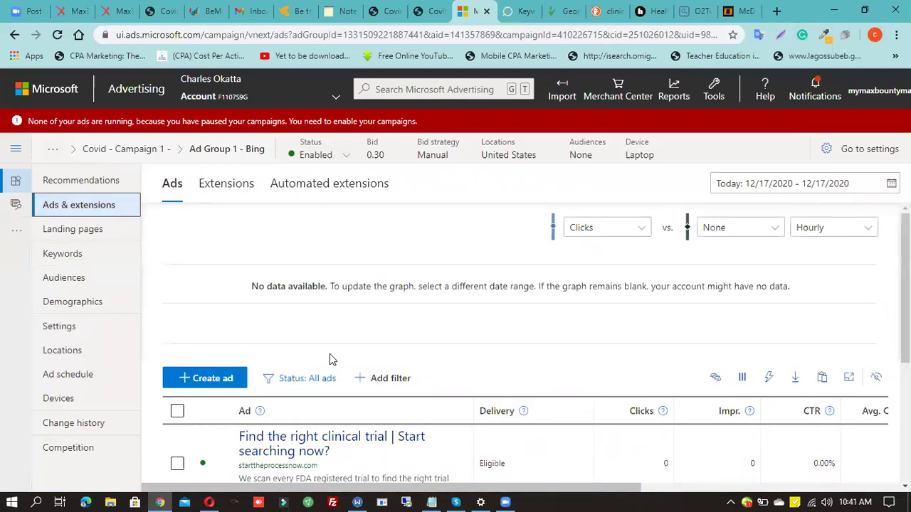
scroll(353, 439, down, 3)
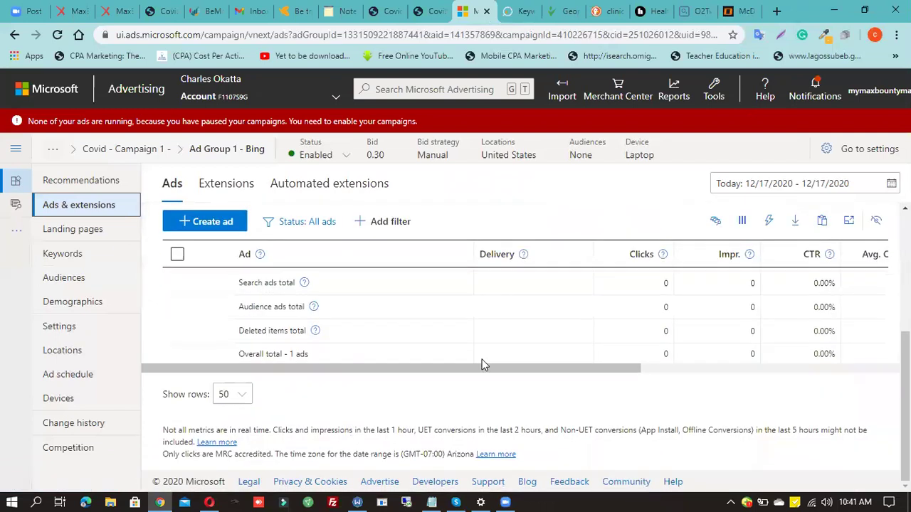
scroll(517, 357, up, 4)
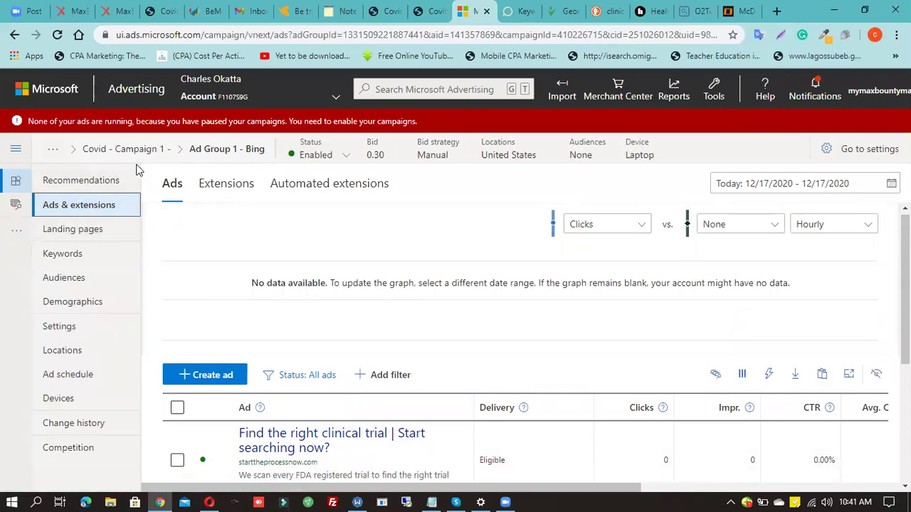
Open the overview of the Covid - Campaign 1 - campaign and set the campaign's status to Paused
click(14, 151)
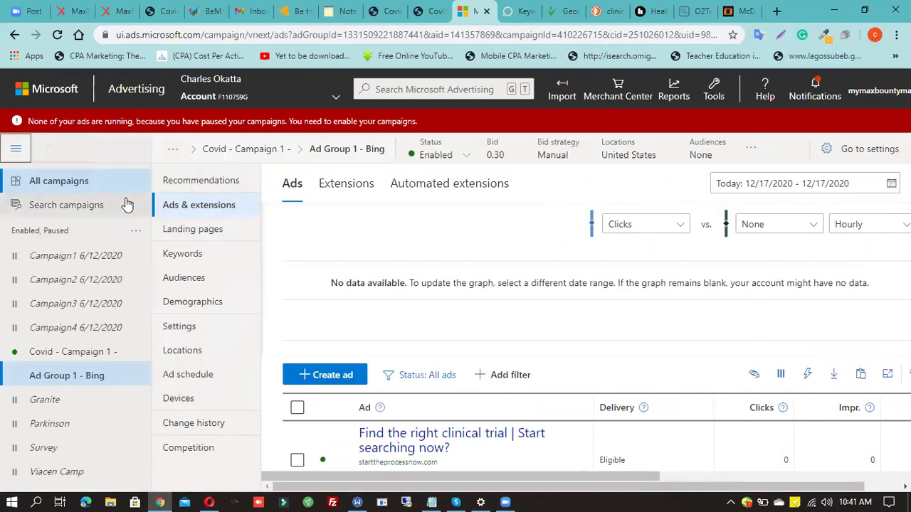
click(84, 352)
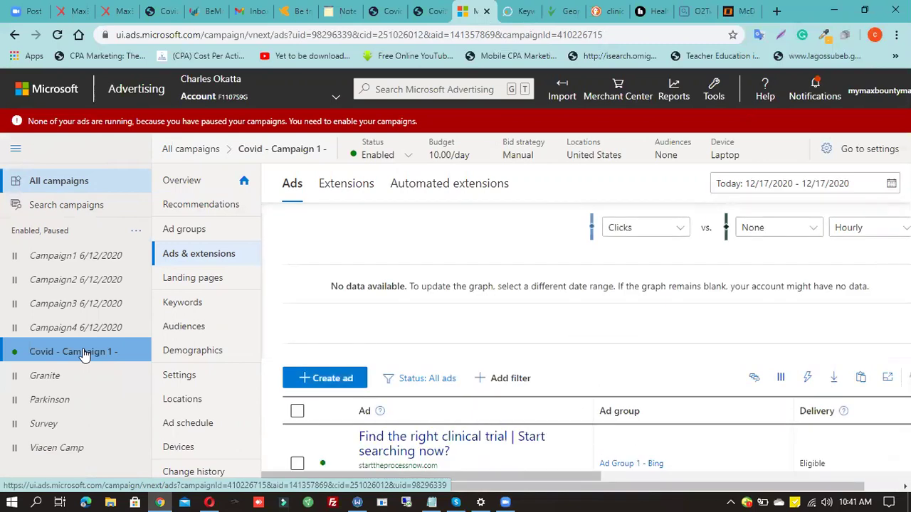
scroll(349, 335, down, 1)
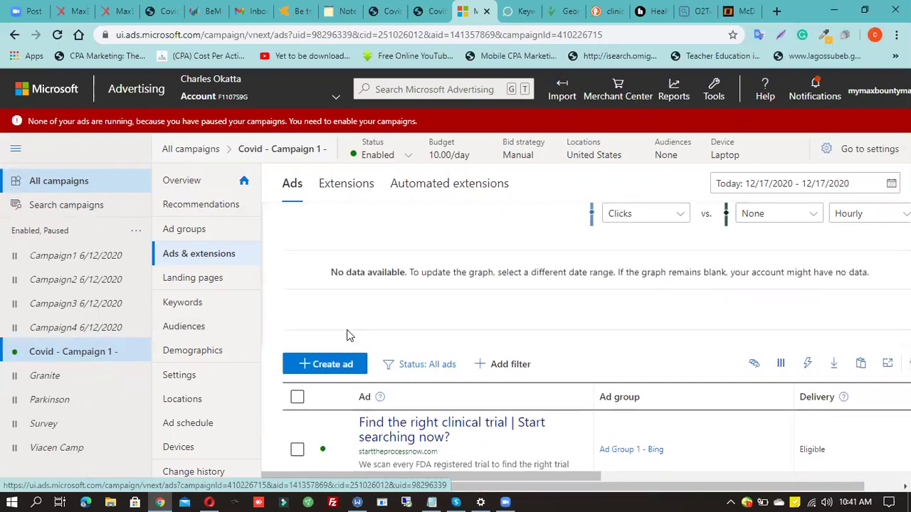
click(217, 187)
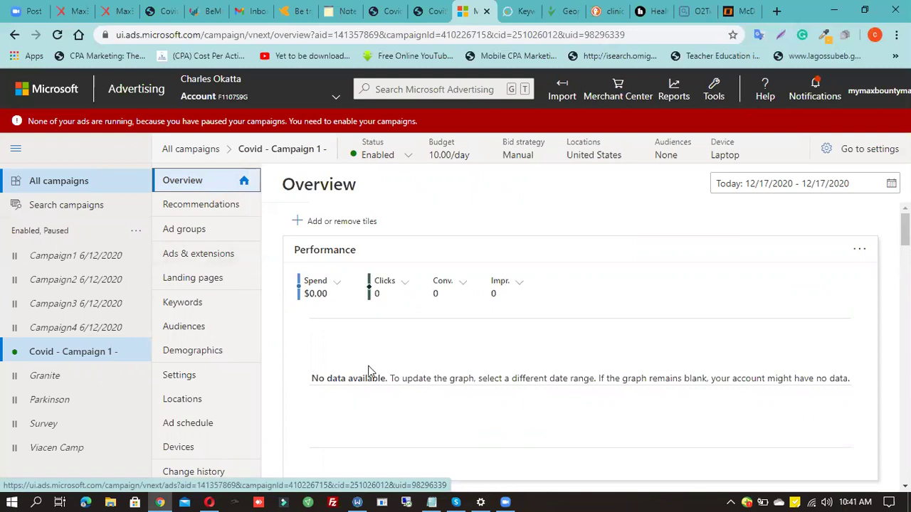
scroll(369, 371, down, 1)
scroll(368, 370, down, 3)
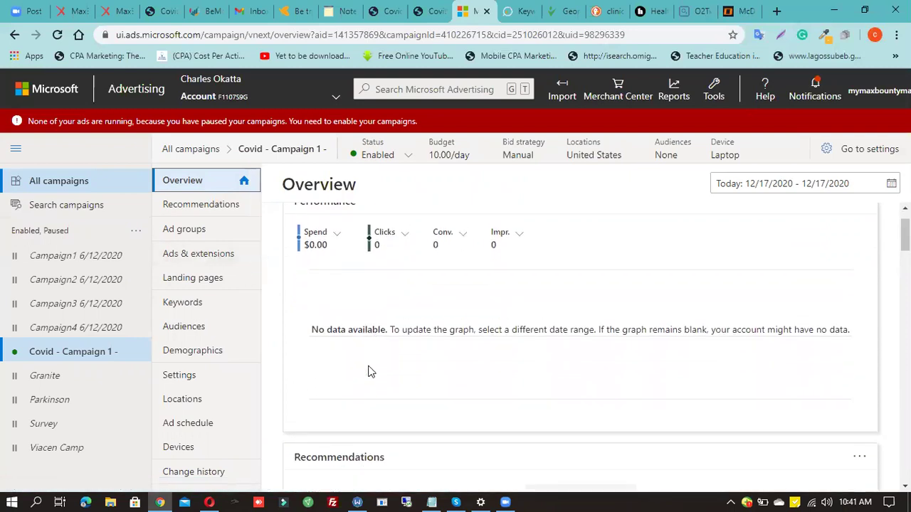
click(406, 158)
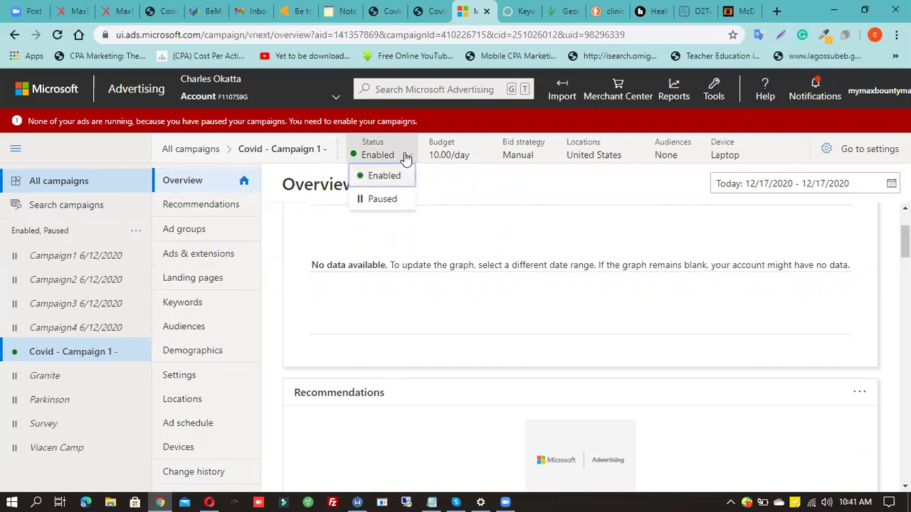
click(376, 202)
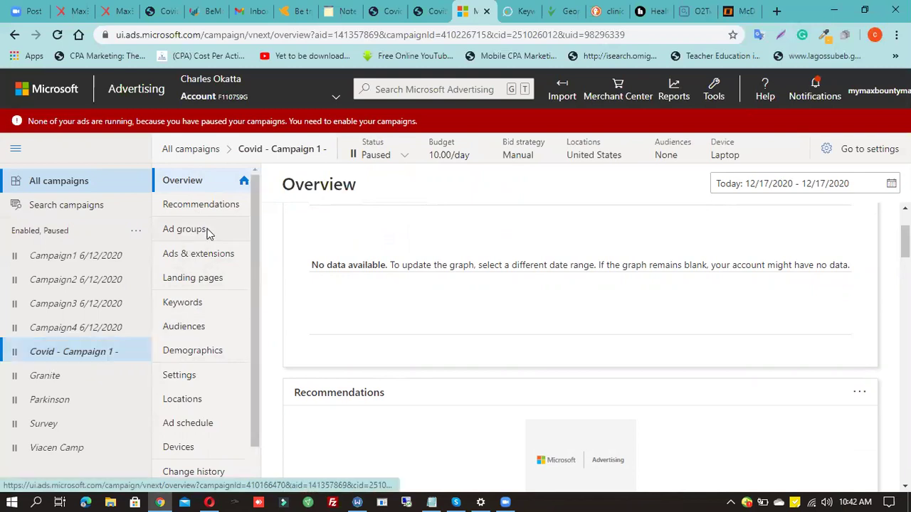
Look over the overview of the Covid - Campaign 1 - campaign, and open the list of all campaigns in the account
click(76, 353)
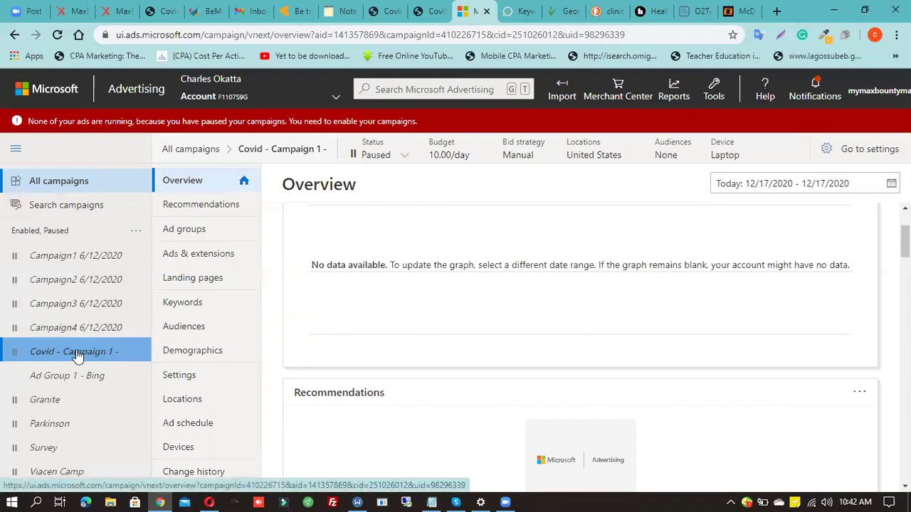
scroll(418, 330, down, 10)
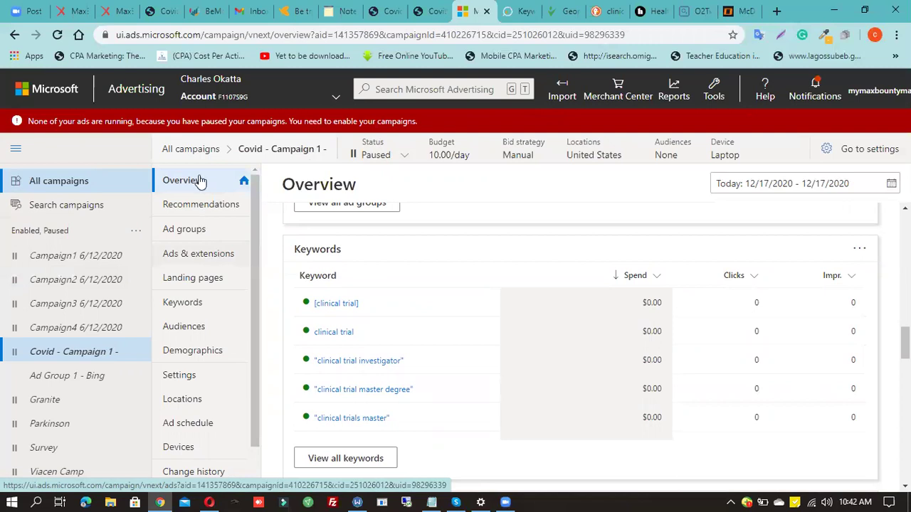
click(64, 183)
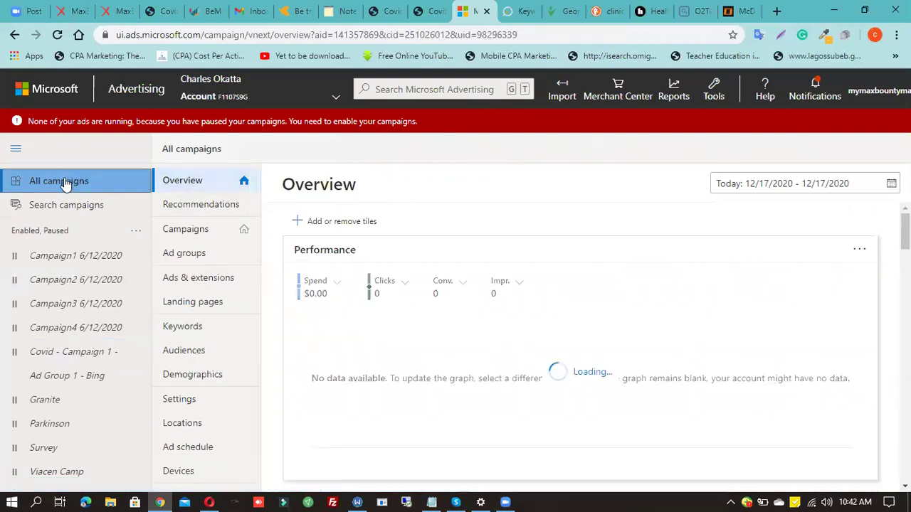
click(196, 235)
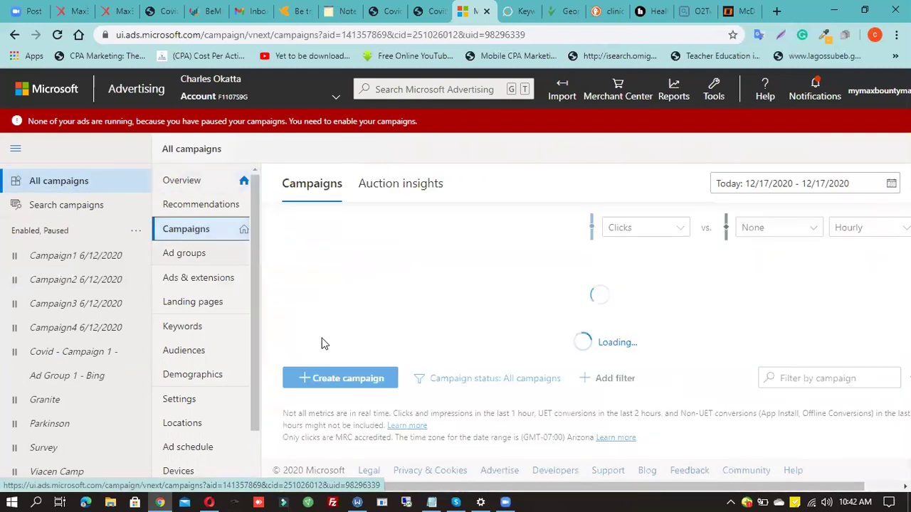
Rename the Covid - Campaign 1 - campaign to "Clinical Trial - Campaign 1 -" in the campaign list and save the name
scroll(347, 396, down, 3)
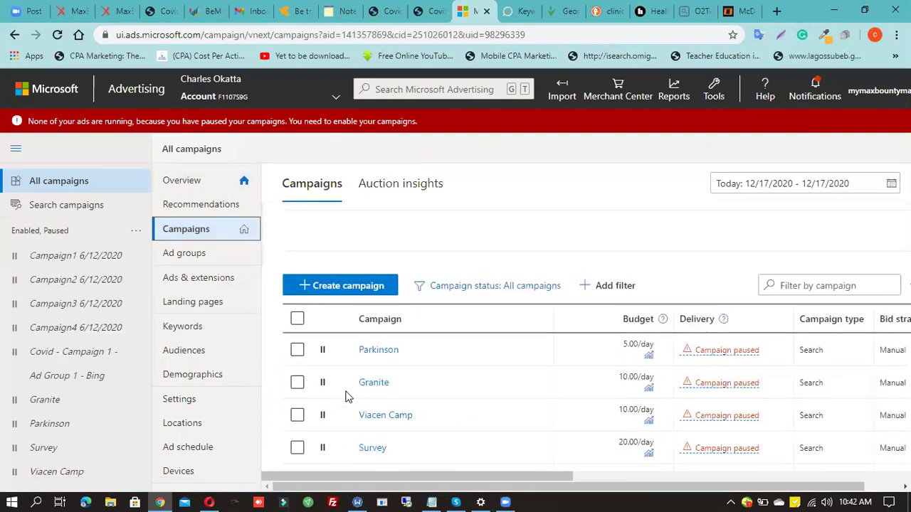
scroll(346, 396, down, 4)
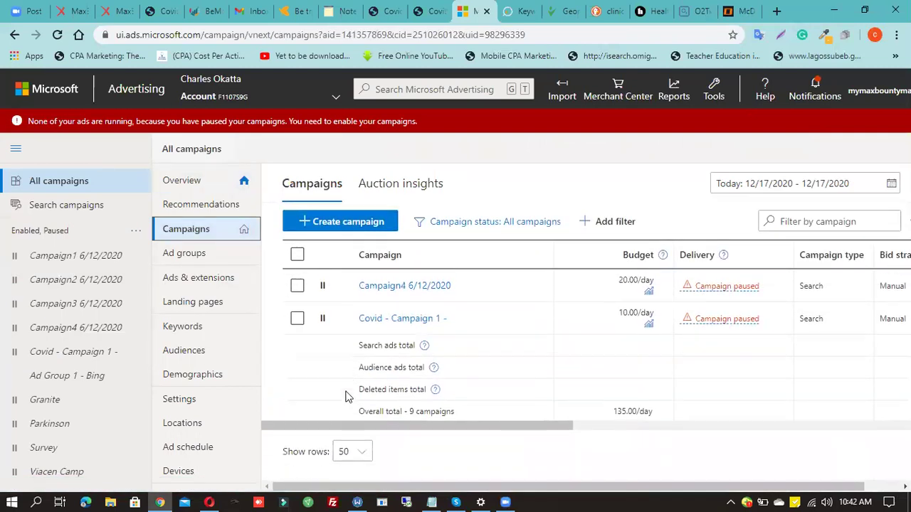
scroll(377, 392, up, 1)
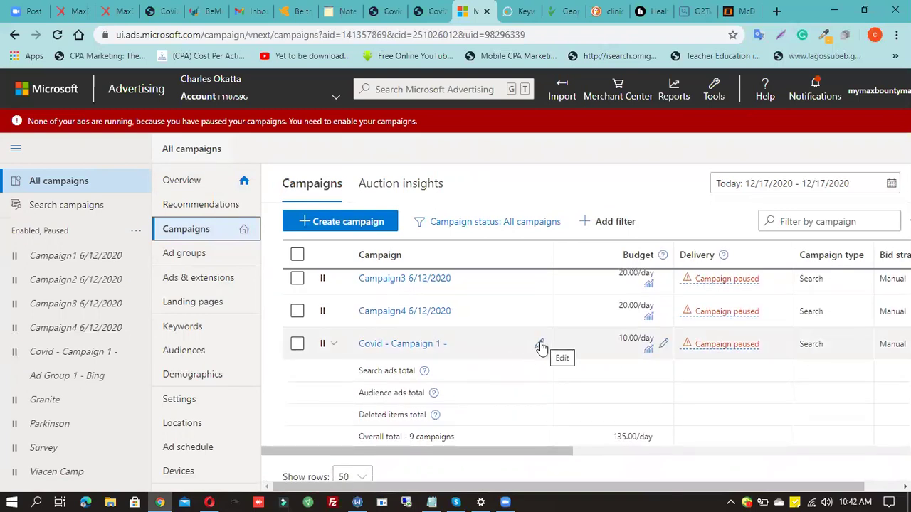
click(540, 345)
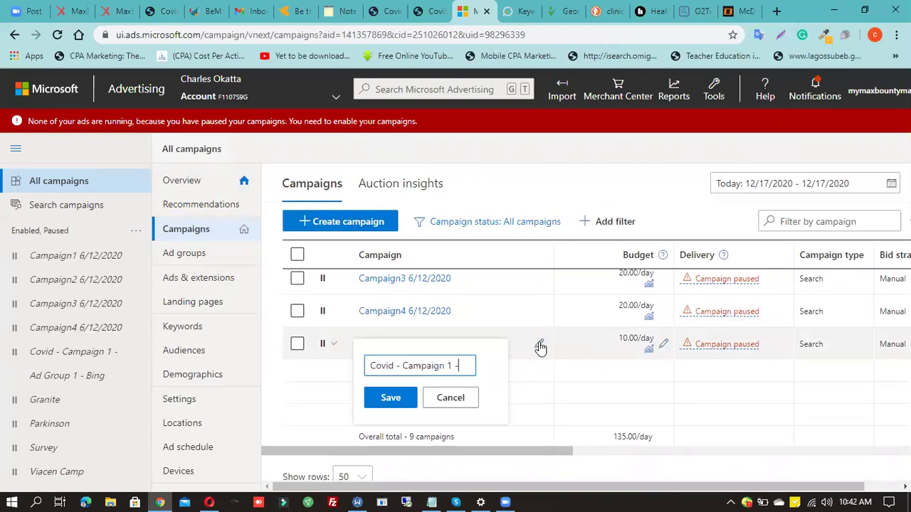
double_click(381, 365)
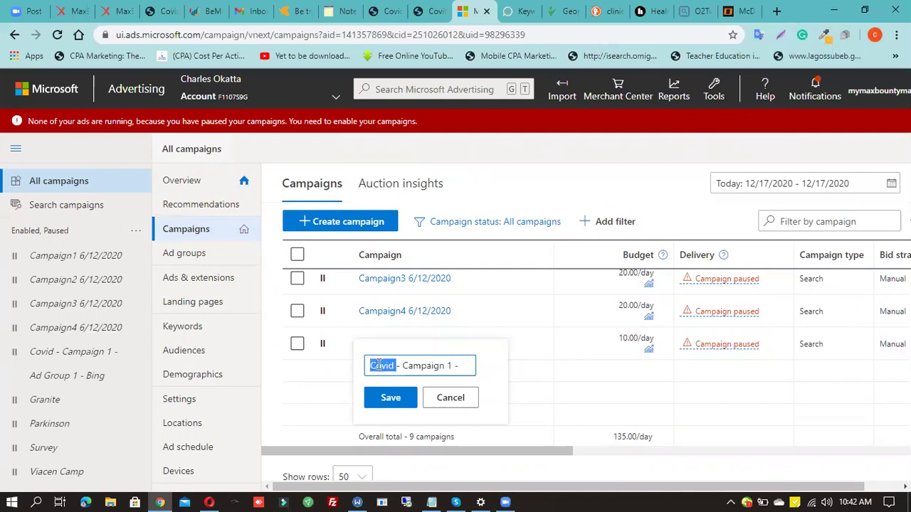
text(Clinical Tri)
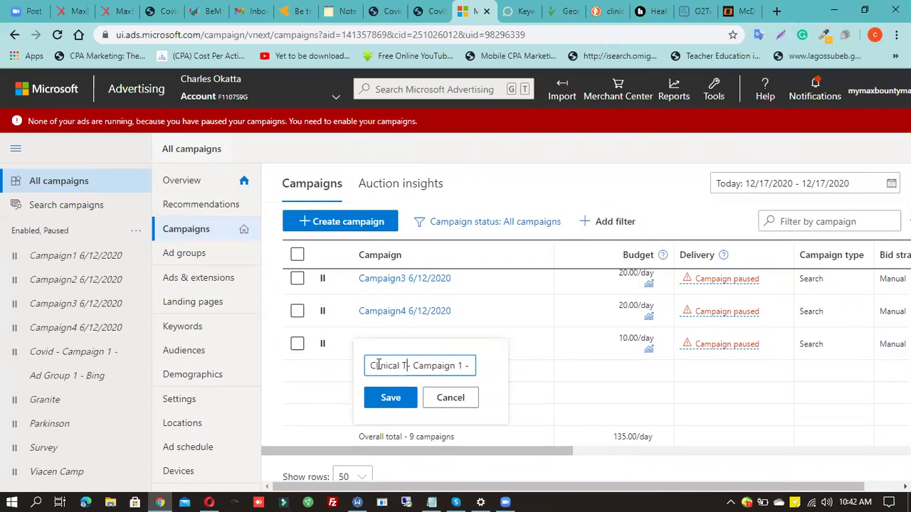
text(al -)
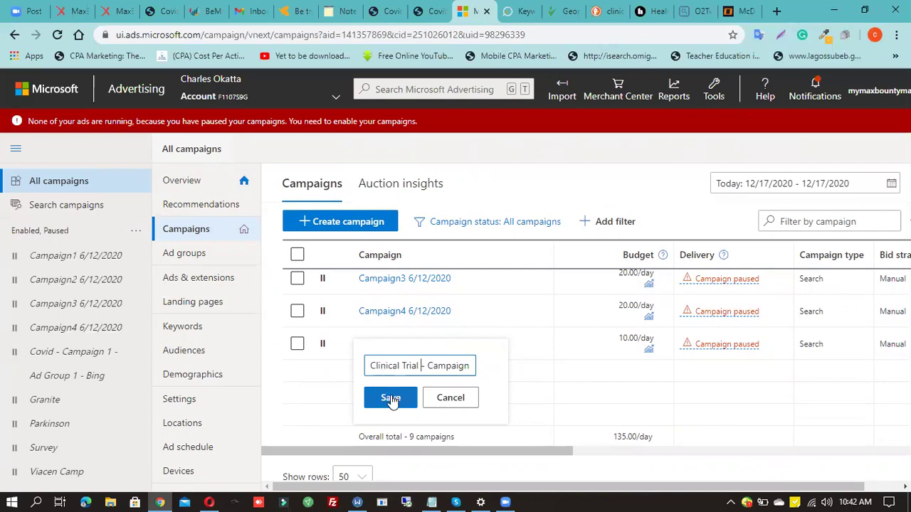
click(391, 399)
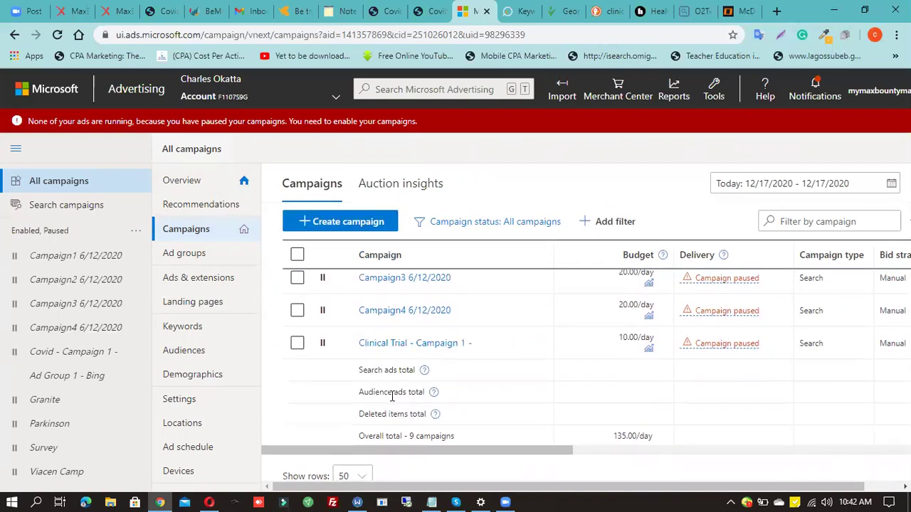